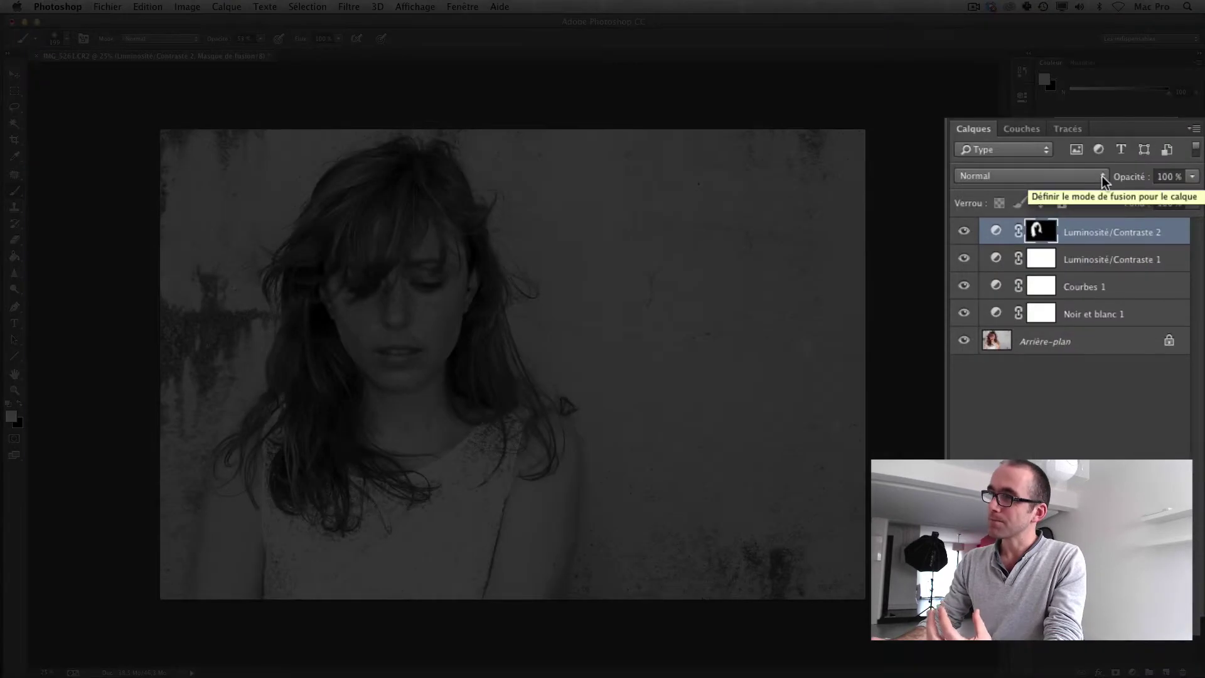
{"action": "left_click", "coordinate": [1102, 176]}
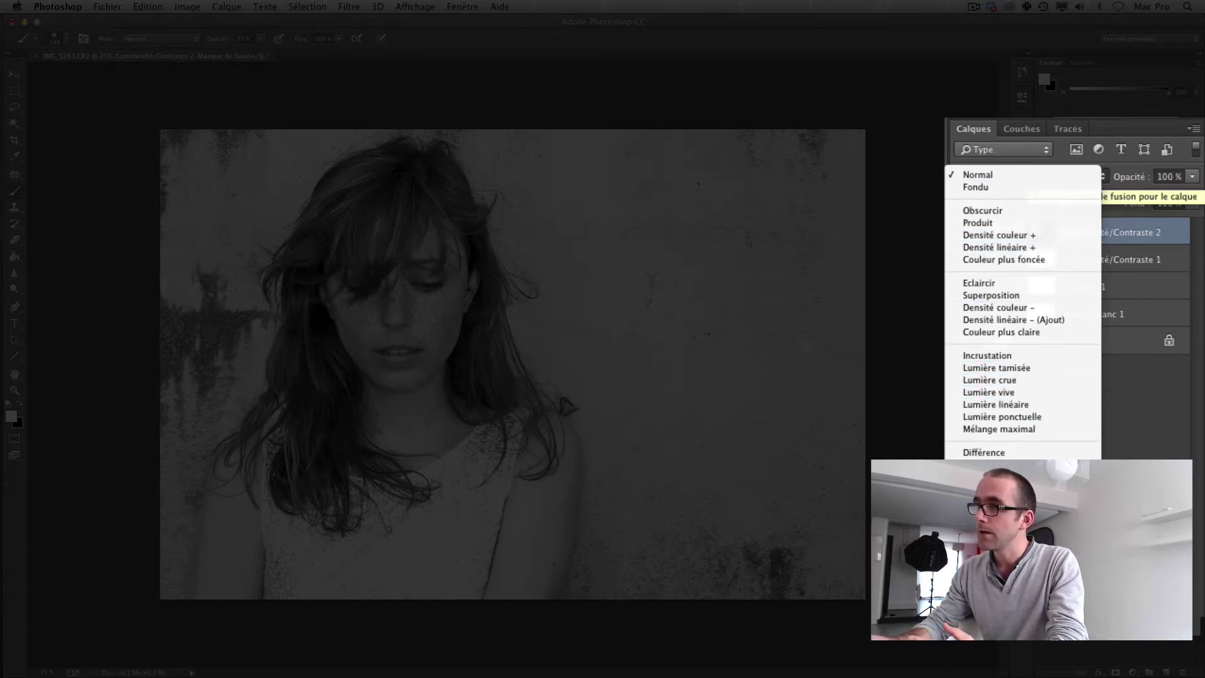
{"action": "key", "text": "Escape"}
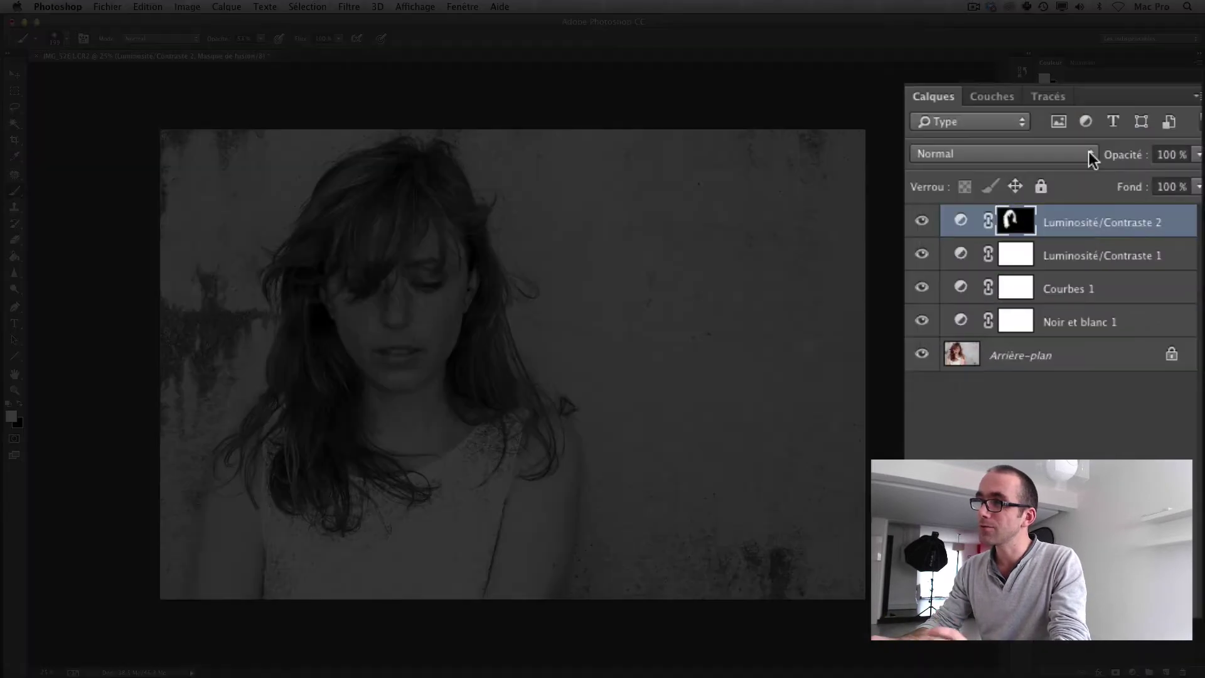
{"action": "left_click", "coordinate": [1093, 159]}
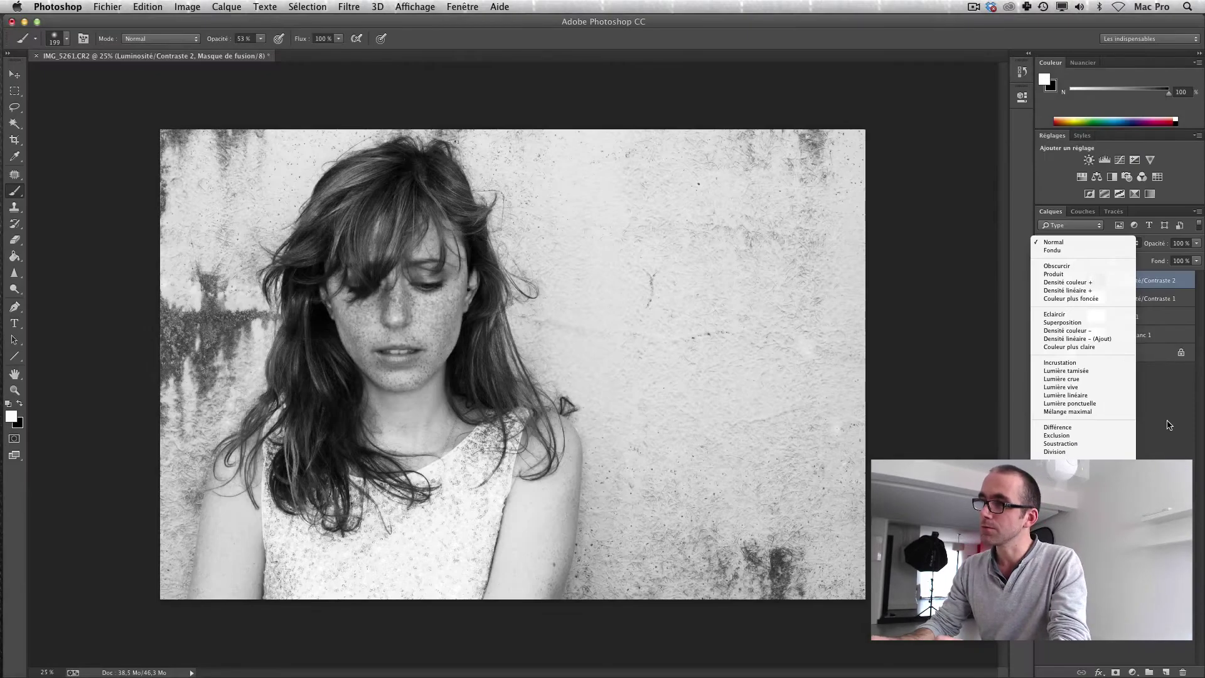
{"action": "left_click", "coordinate": [1169, 425]}
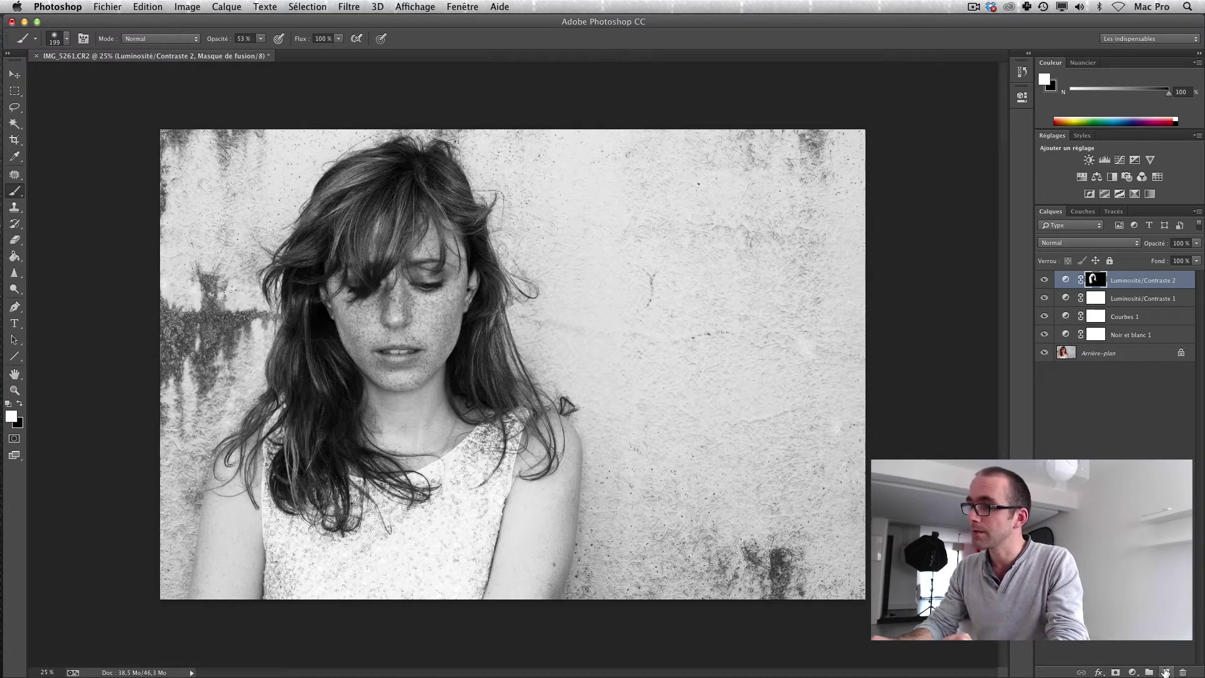
Step: Add a new layer above the Luminosité/Contraste 2 adjustment and fill it with 50% gris in Normal mode at 100% opacity
{"action": "left_click", "coordinate": [1165, 671]}
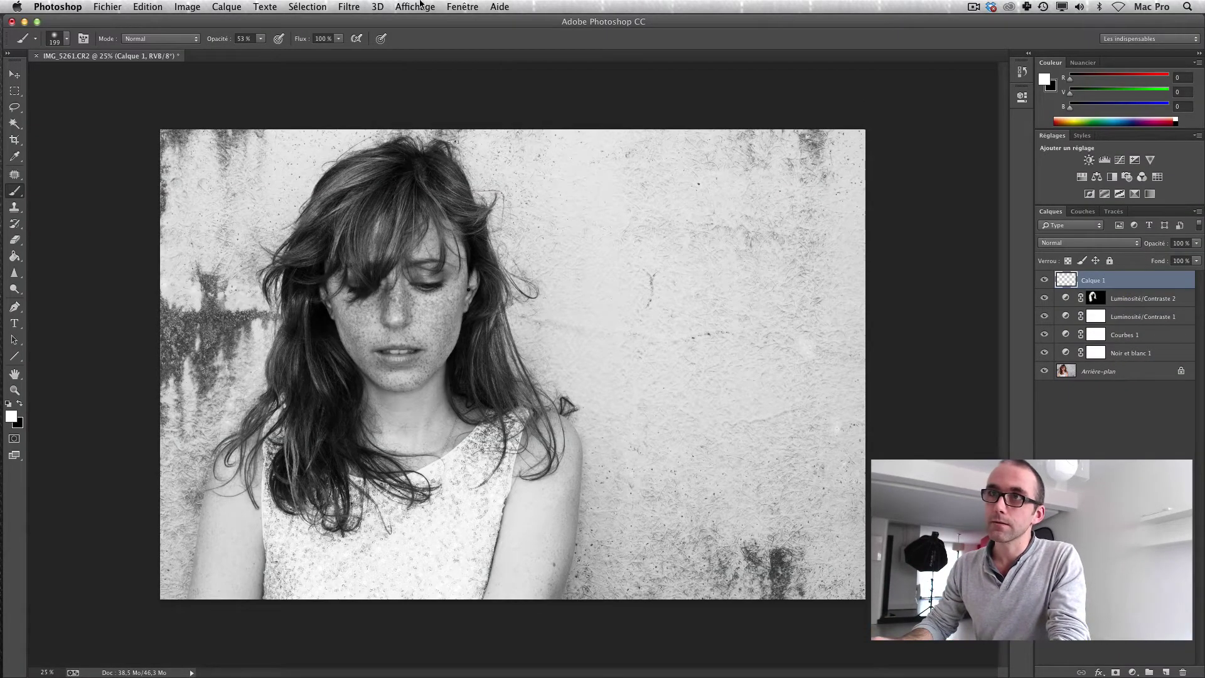
{"action": "left_click", "coordinate": [148, 6]}
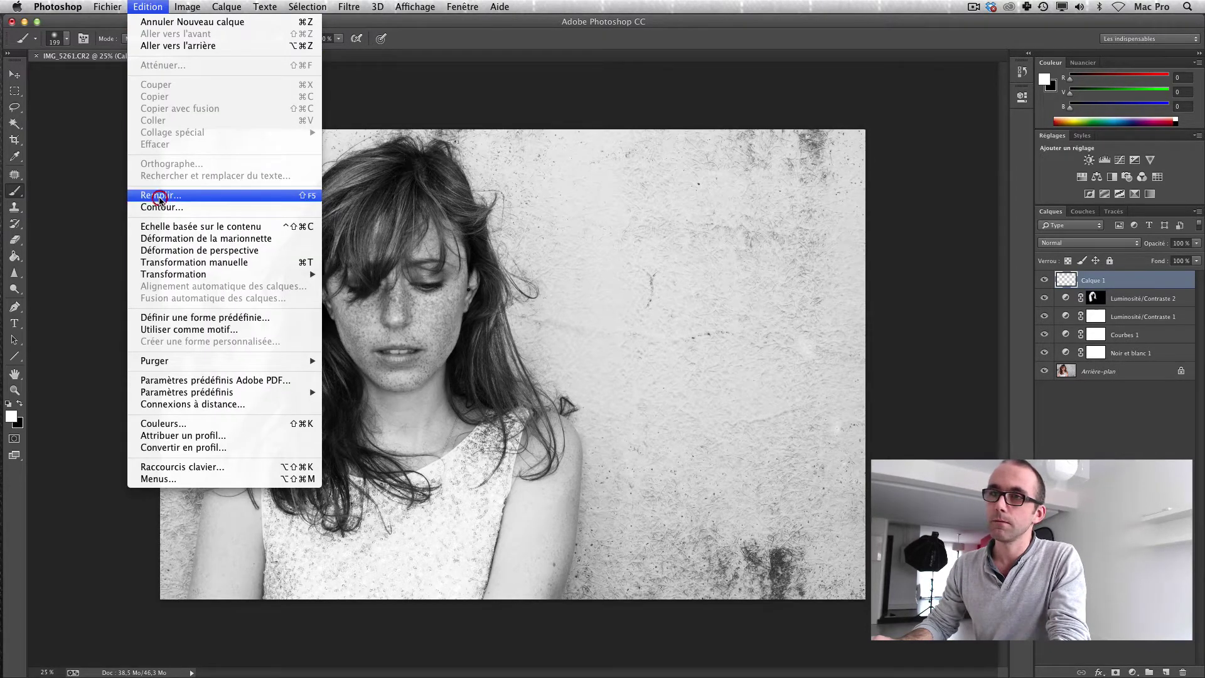
{"action": "left_click", "coordinate": [159, 196]}
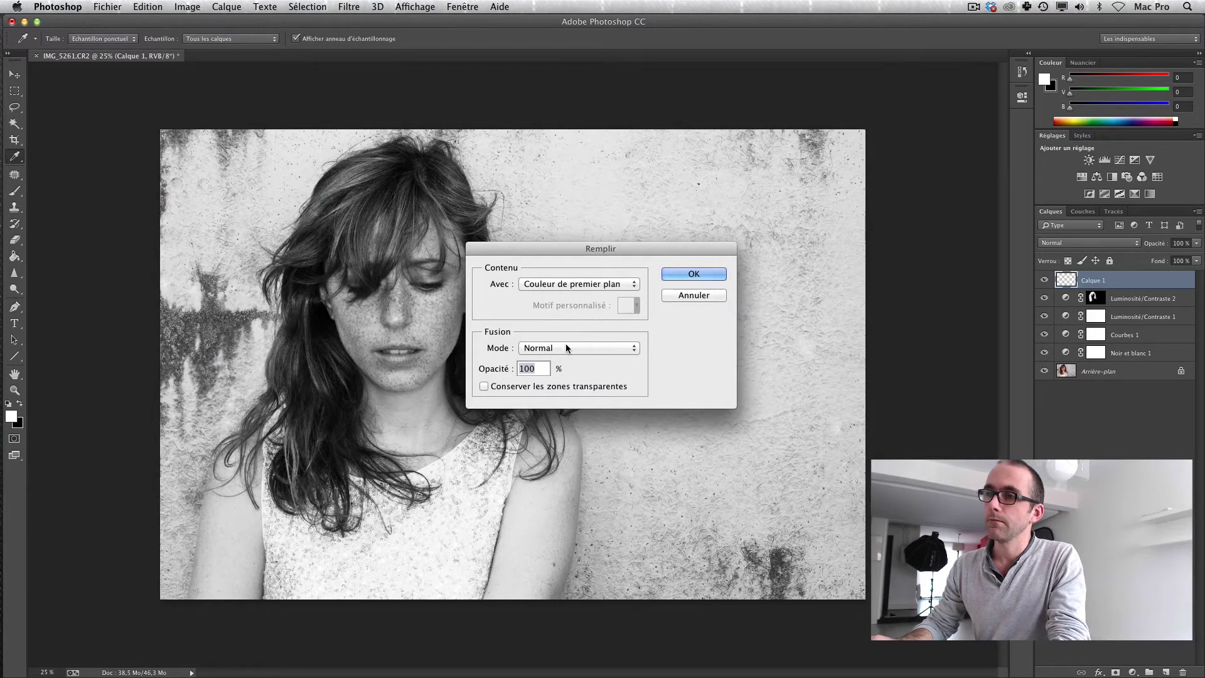
{"action": "left_click", "coordinate": [573, 283]}
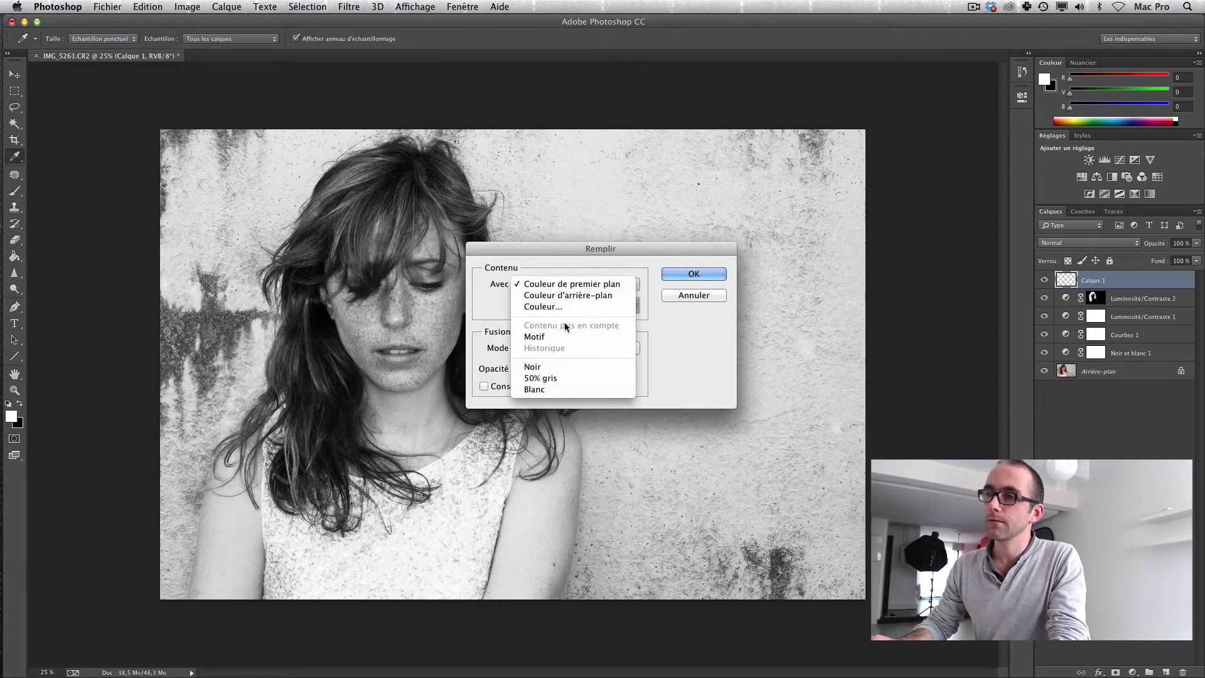
{"action": "left_click", "coordinate": [551, 378]}
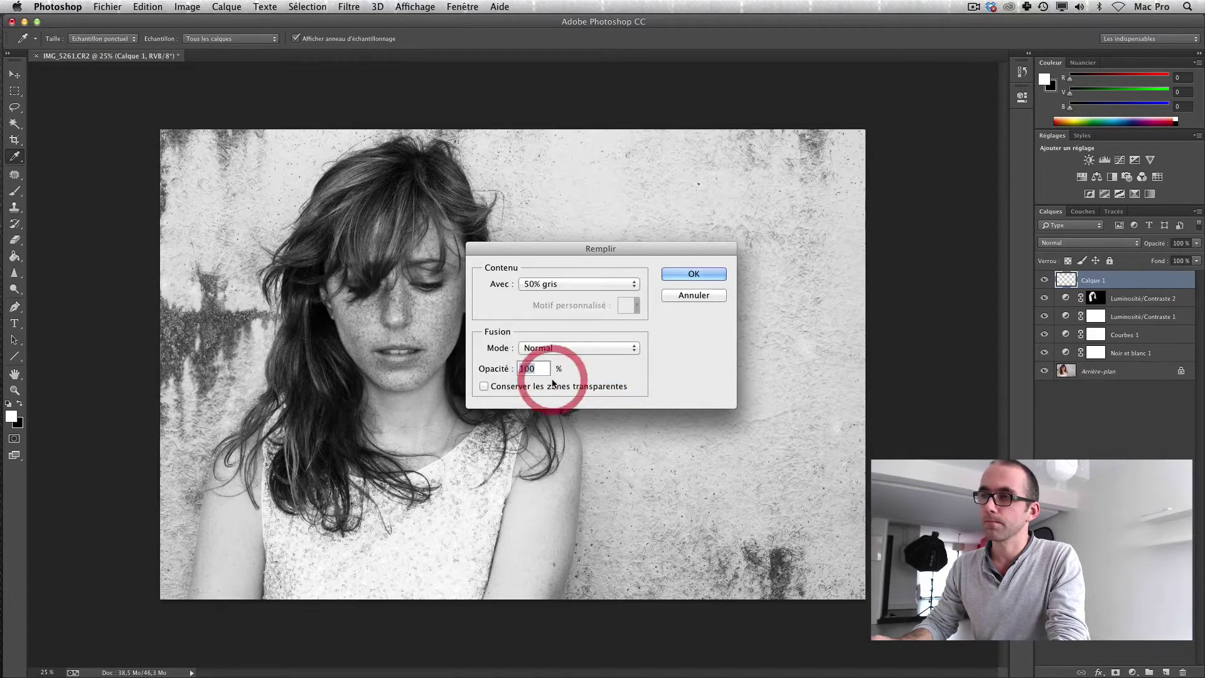
{"action": "left_click", "coordinate": [694, 273]}
{"action": "key", "text": "b"}
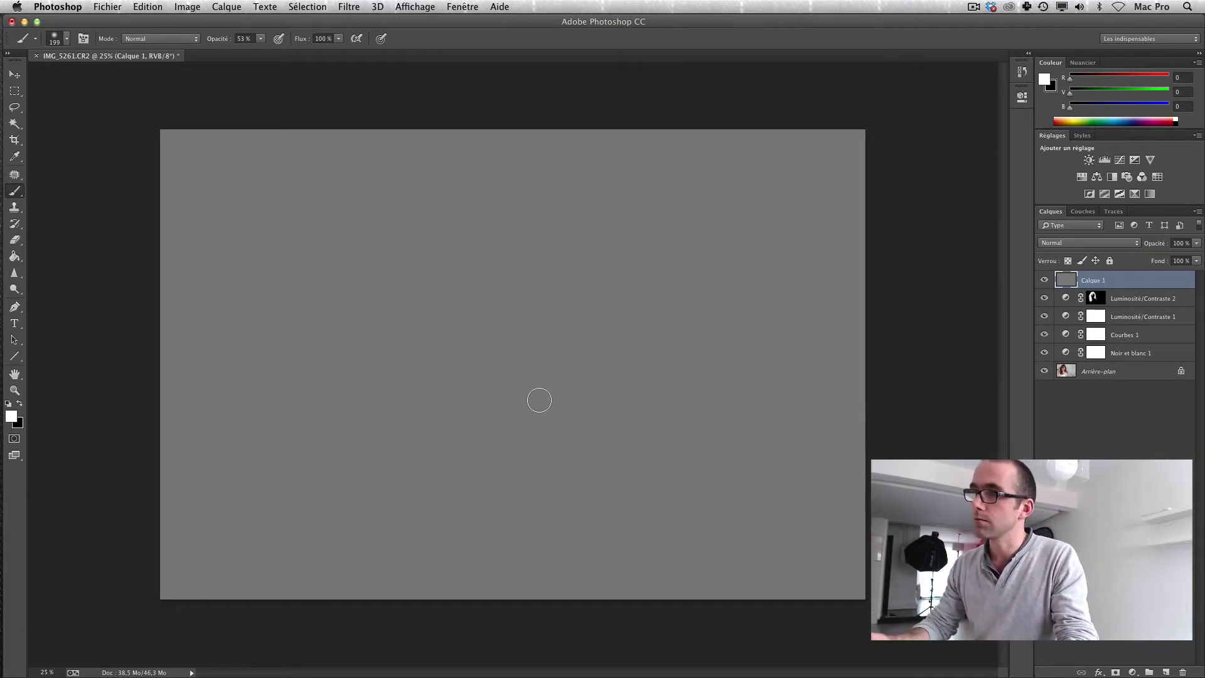
Step: Set the gray layer's blend mode to Incrustation and activate the Brush tool
{"action": "left_click", "coordinate": [1099, 244]}
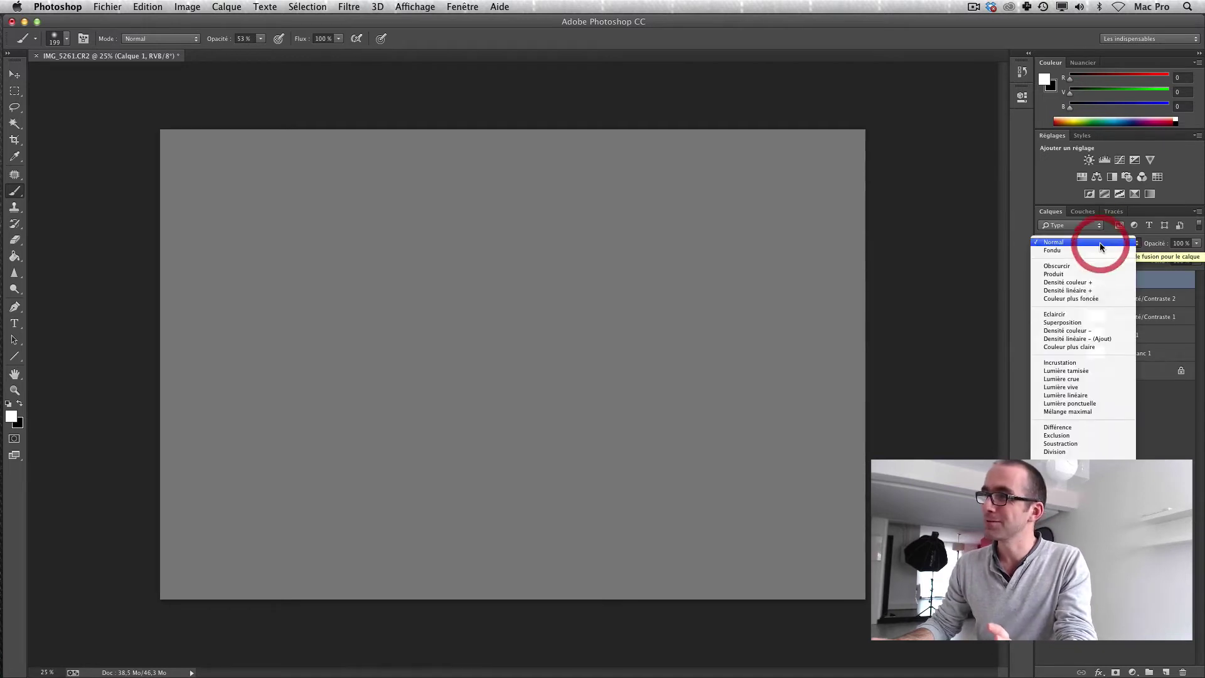
{"action": "left_click", "coordinate": [1075, 364]}
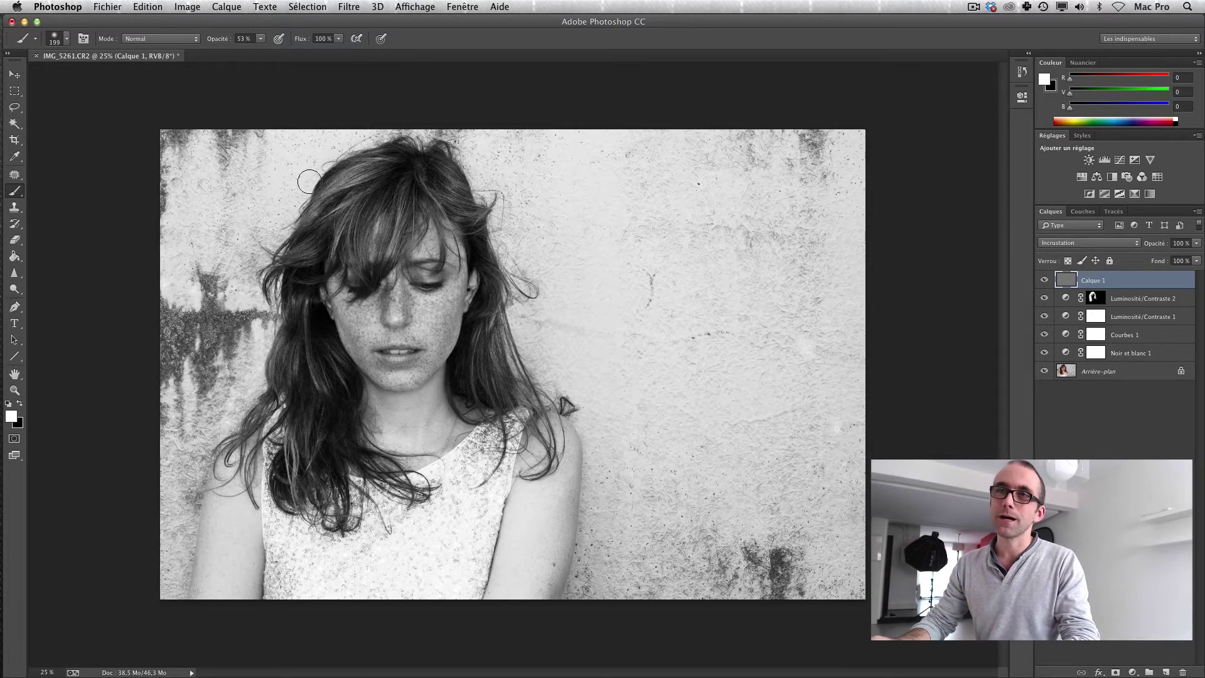
{"action": "key", "text": "b"}
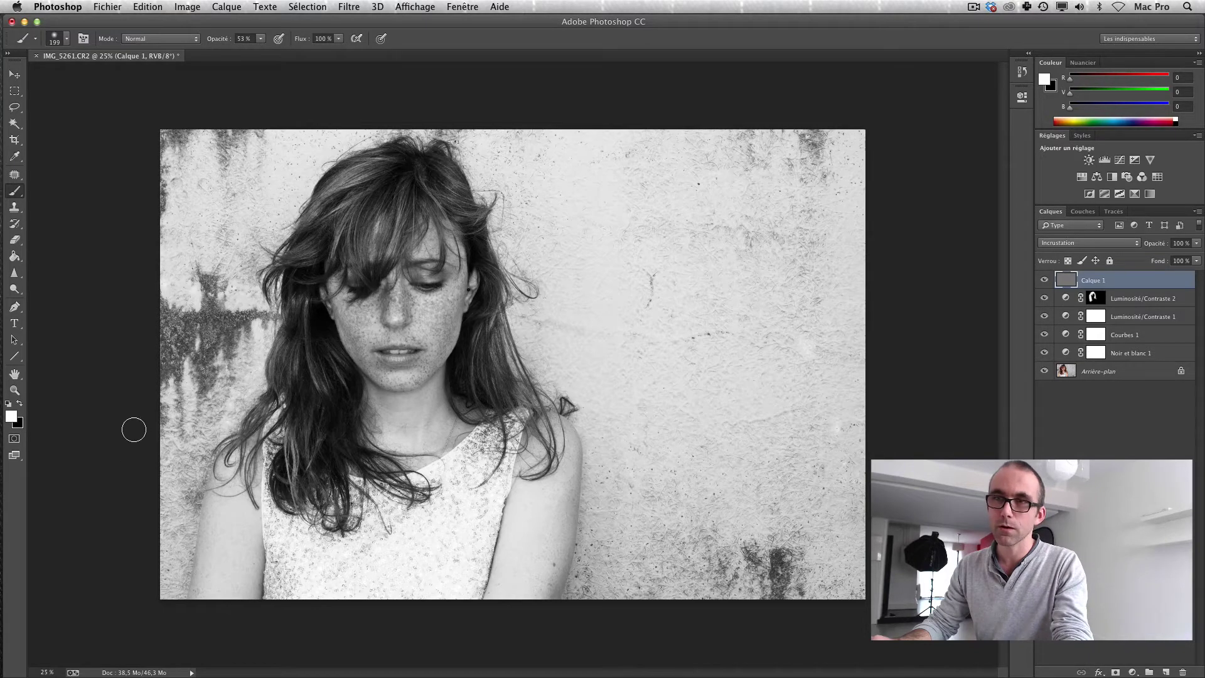
Step: Prepare the brush with white as foreground colour, 8% opacity and a 355 px size
{"action": "key", "text": "x"}
{"action": "key", "text": "x"}
{"action": "key", "text": "x"}
{"action": "key", "text": "x"}
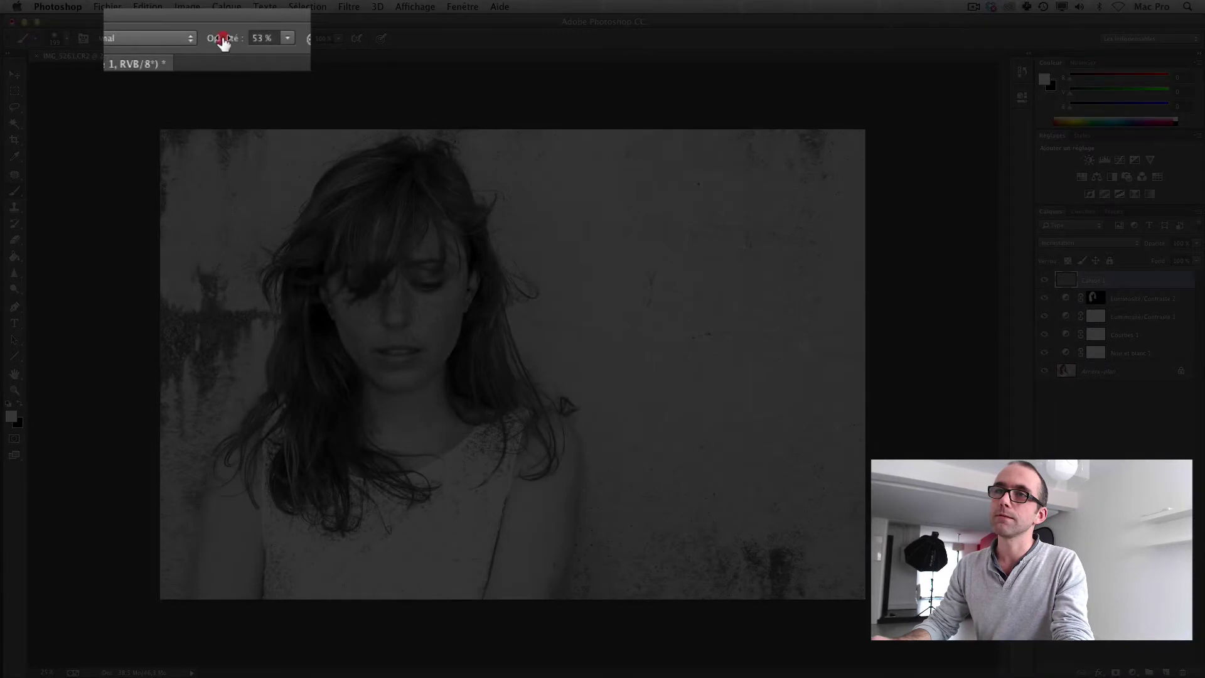
{"action": "left_click_drag", "start_coordinate": [223, 42], "coordinate": [181, 54]}
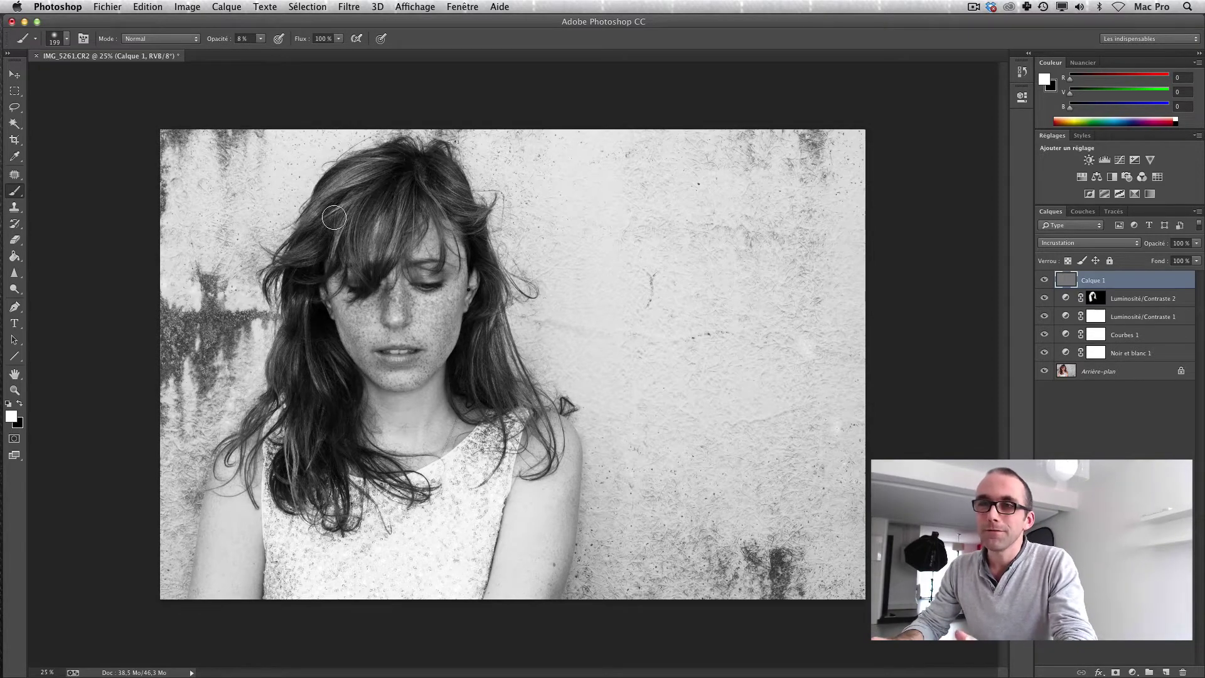
{"action": "right_click", "coordinate": [571, 234]}
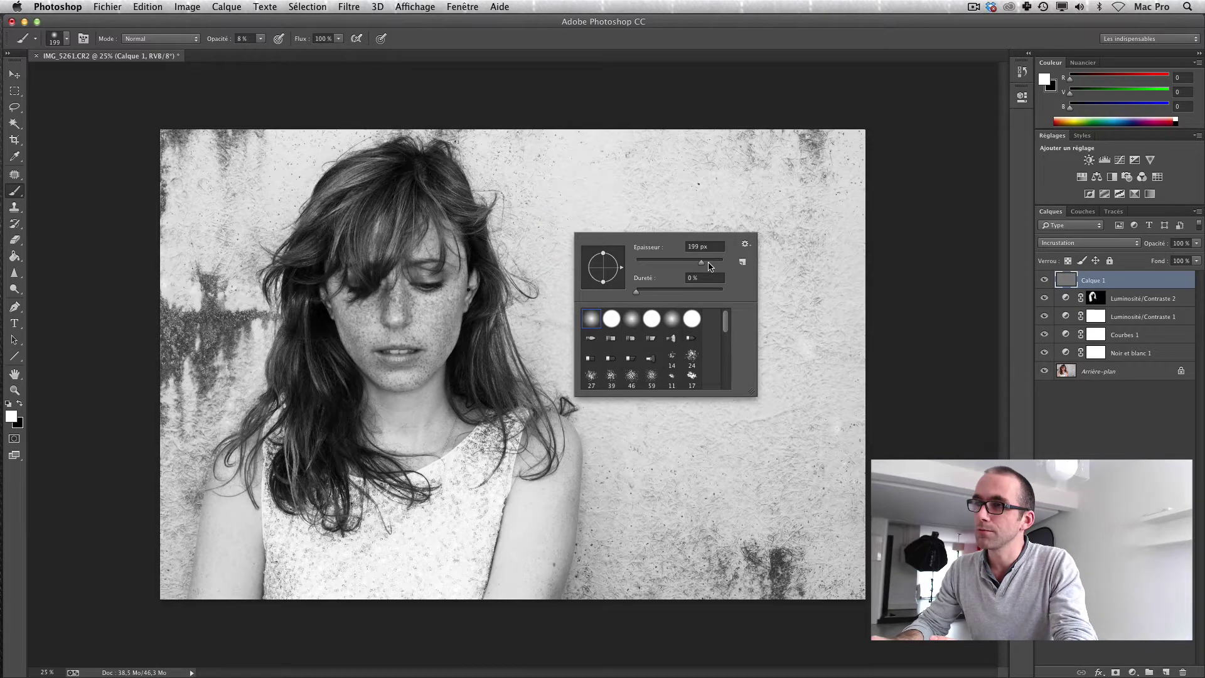
{"action": "left_click", "coordinate": [708, 262]}
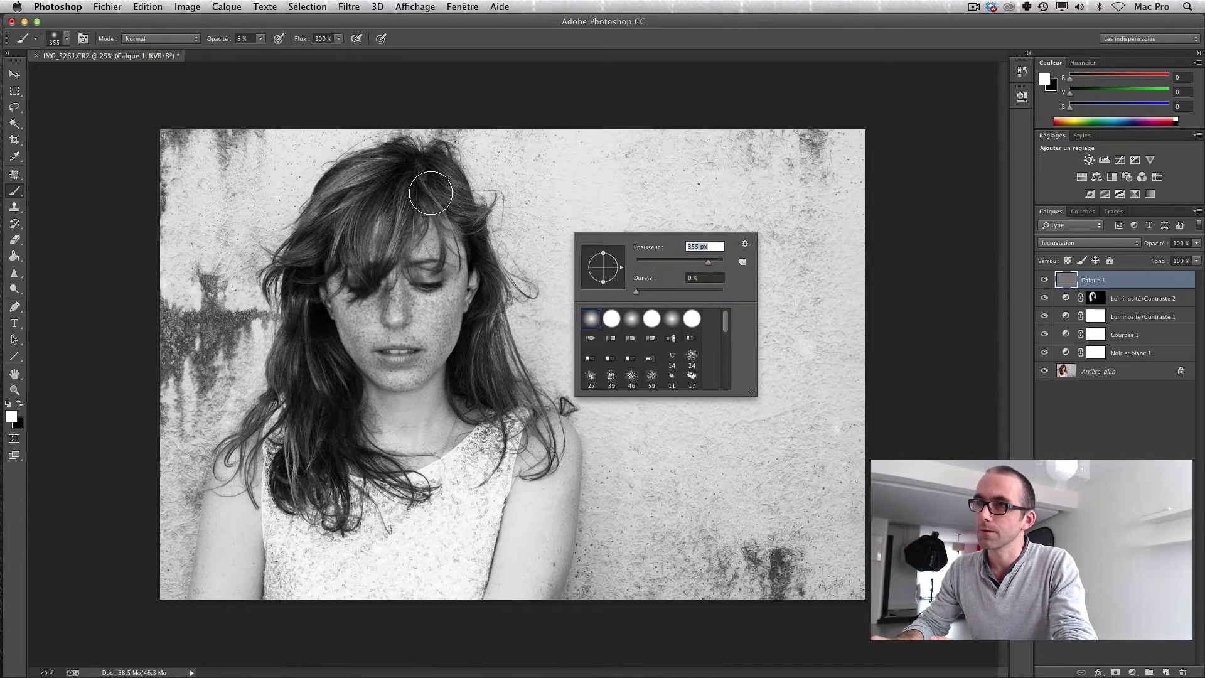
{"action": "left_click", "coordinate": [379, 183]}
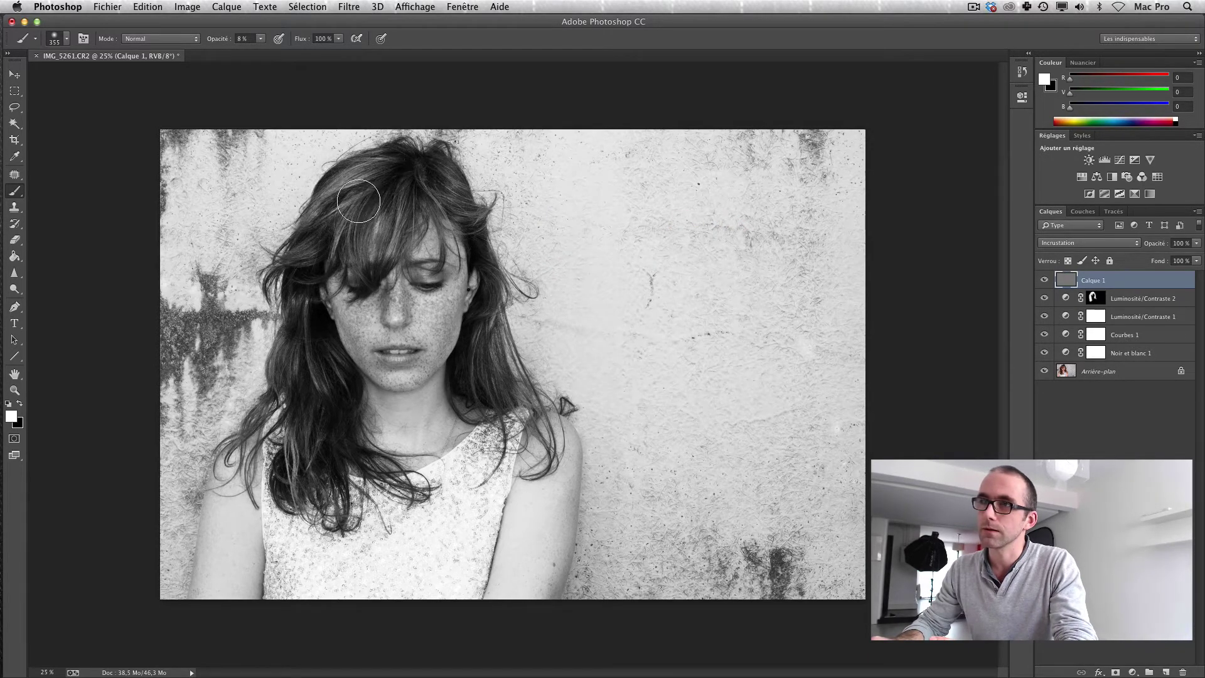
Step: Paint white strokes on the gray Incrustation layer over the woman's hair, covering the crown, both sides of the face and the lower lengths
{"action": "mouse_move", "coordinate": [358, 201]}
{"action": "left_mouse_down"}
{"action": "mouse_move", "coordinate": [438, 165]}
{"action": "mouse_move", "coordinate": [405, 179]}
{"action": "mouse_move", "coordinate": [419, 159]}
{"action": "mouse_move", "coordinate": [394, 183]}
{"action": "mouse_move", "coordinate": [403, 168]}
{"action": "mouse_move", "coordinate": [385, 174]}
{"action": "mouse_move", "coordinate": [409, 161]}
{"action": "mouse_move", "coordinate": [402, 161]}
{"action": "left_mouse_up"}
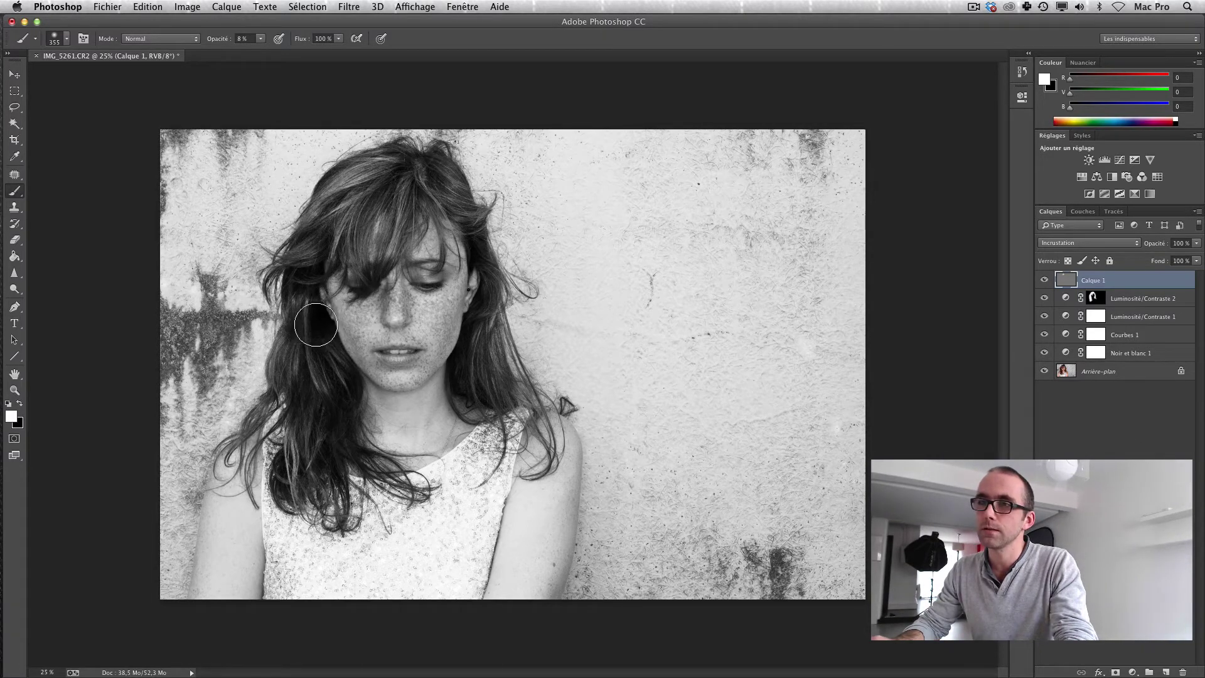
{"action": "left_click_drag", "start_coordinate": [316, 325], "coordinate": [323, 374]}
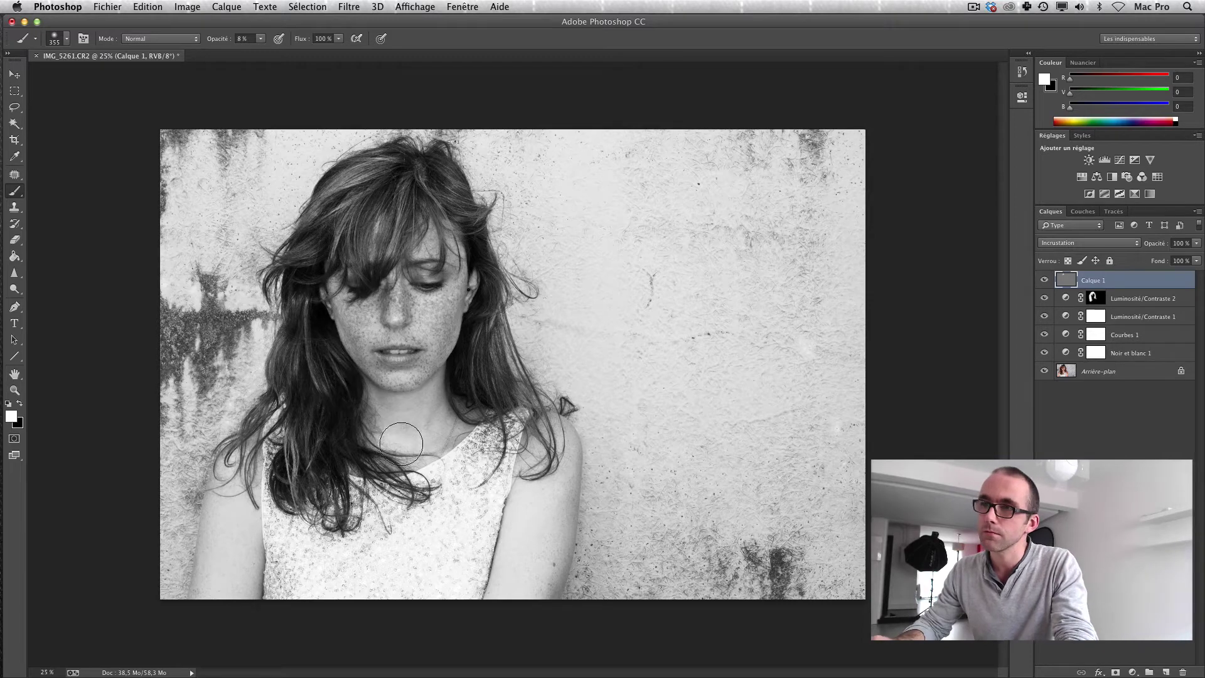
{"action": "mouse_move", "coordinate": [452, 361]}
{"action": "left_mouse_down"}
{"action": "mouse_move", "coordinate": [472, 369]}
{"action": "mouse_move", "coordinate": [465, 394]}
{"action": "left_mouse_up"}
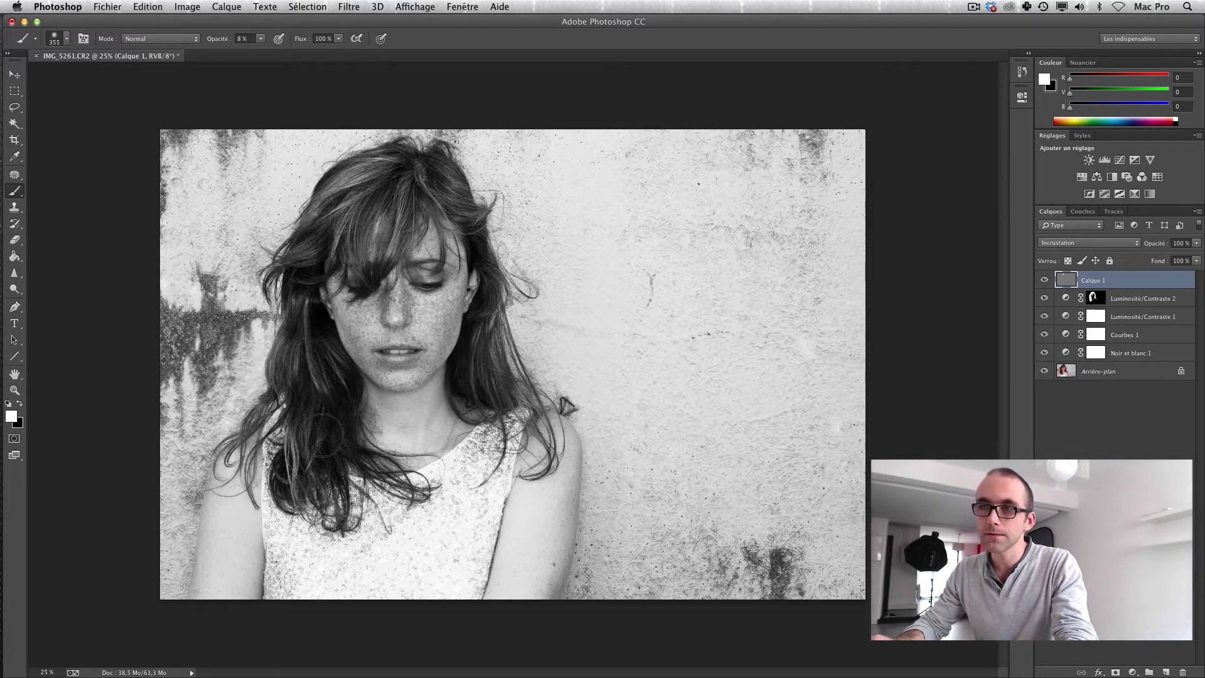
{"action": "mouse_move", "coordinate": [321, 435]}
{"action": "left_mouse_down"}
{"action": "mouse_move", "coordinate": [288, 440]}
{"action": "mouse_move", "coordinate": [327, 416]}
{"action": "mouse_move", "coordinate": [336, 436]}
{"action": "mouse_move", "coordinate": [333, 411]}
{"action": "left_mouse_up"}
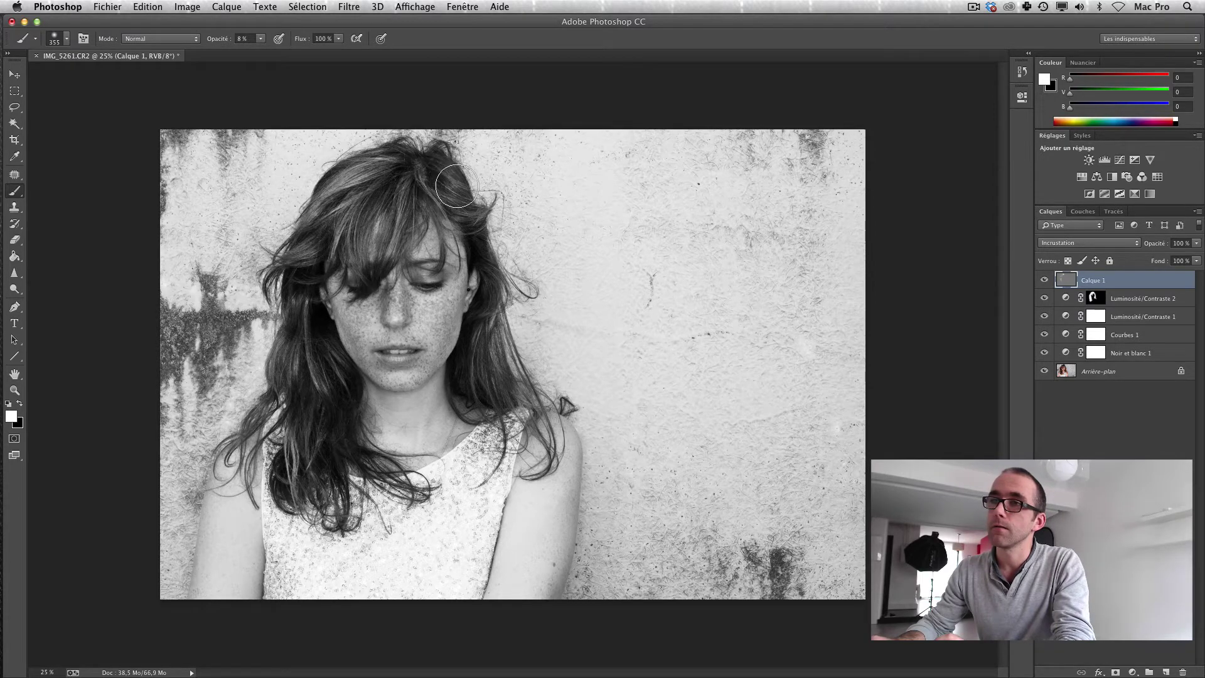
{"action": "mouse_move", "coordinate": [456, 185]}
{"action": "left_mouse_down"}
{"action": "mouse_move", "coordinate": [487, 199]}
{"action": "mouse_move", "coordinate": [441, 192]}
{"action": "left_mouse_up"}
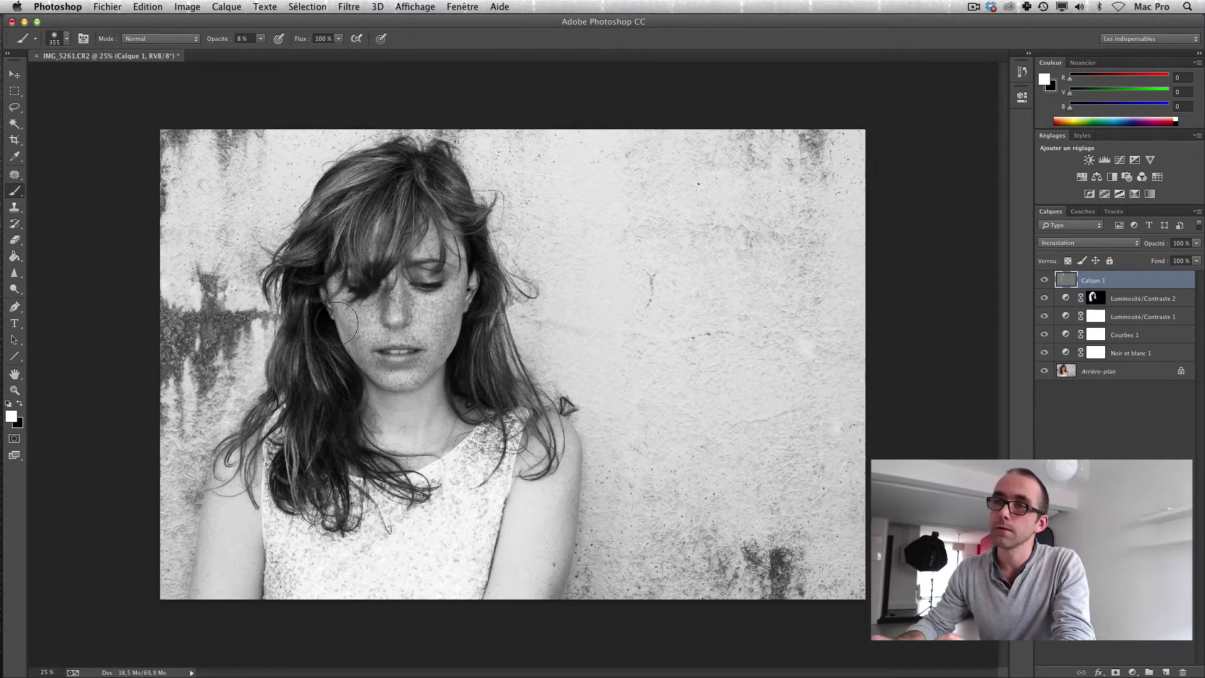
{"action": "mouse_move", "coordinate": [302, 320]}
{"action": "left_mouse_down"}
{"action": "mouse_move", "coordinate": [306, 377]}
{"action": "mouse_move", "coordinate": [290, 457]}
{"action": "mouse_move", "coordinate": [301, 479]}
{"action": "mouse_move", "coordinate": [289, 461]}
{"action": "left_mouse_up"}
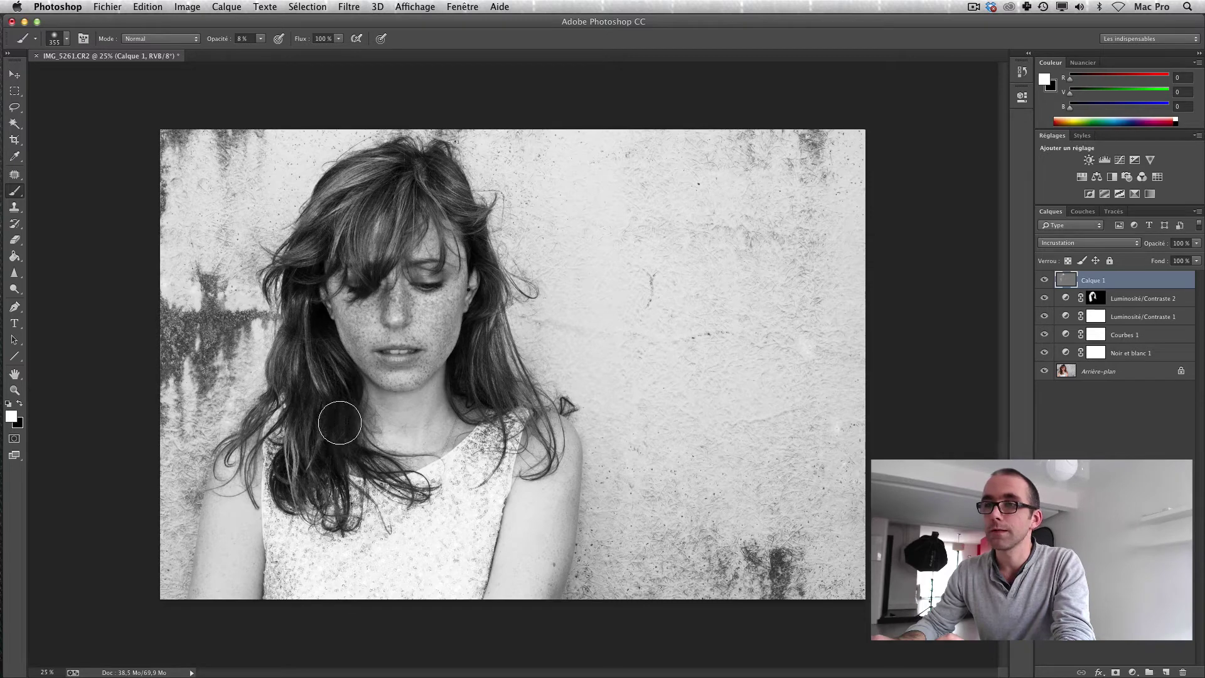
{"action": "mouse_move", "coordinate": [339, 422]}
{"action": "left_mouse_down"}
{"action": "mouse_move", "coordinate": [333, 454]}
{"action": "mouse_move", "coordinate": [339, 416]}
{"action": "mouse_move", "coordinate": [368, 468]}
{"action": "mouse_move", "coordinate": [328, 475]}
{"action": "left_mouse_up"}
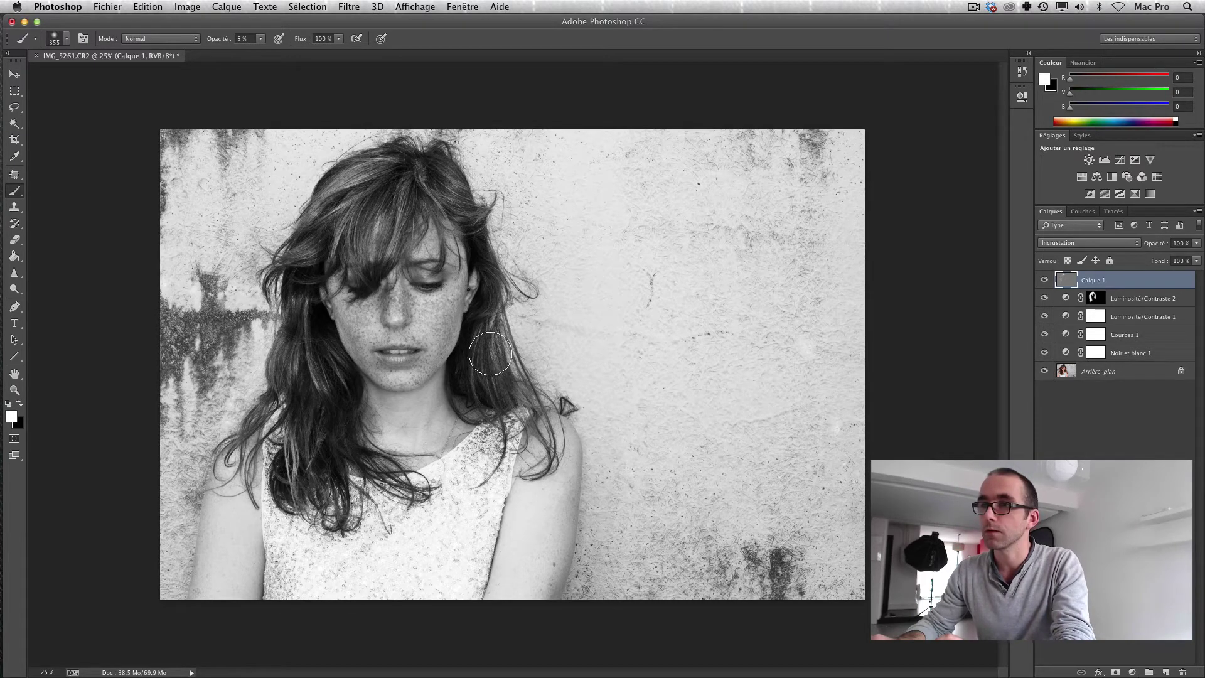
{"action": "left_click_drag", "start_coordinate": [490, 353], "coordinate": [474, 390]}
{"action": "mouse_move", "coordinate": [463, 197]}
{"action": "left_mouse_down"}
{"action": "mouse_move", "coordinate": [441, 199]}
{"action": "mouse_move", "coordinate": [462, 215]}
{"action": "mouse_move", "coordinate": [438, 169]}
{"action": "mouse_move", "coordinate": [447, 180]}
{"action": "left_mouse_up"}
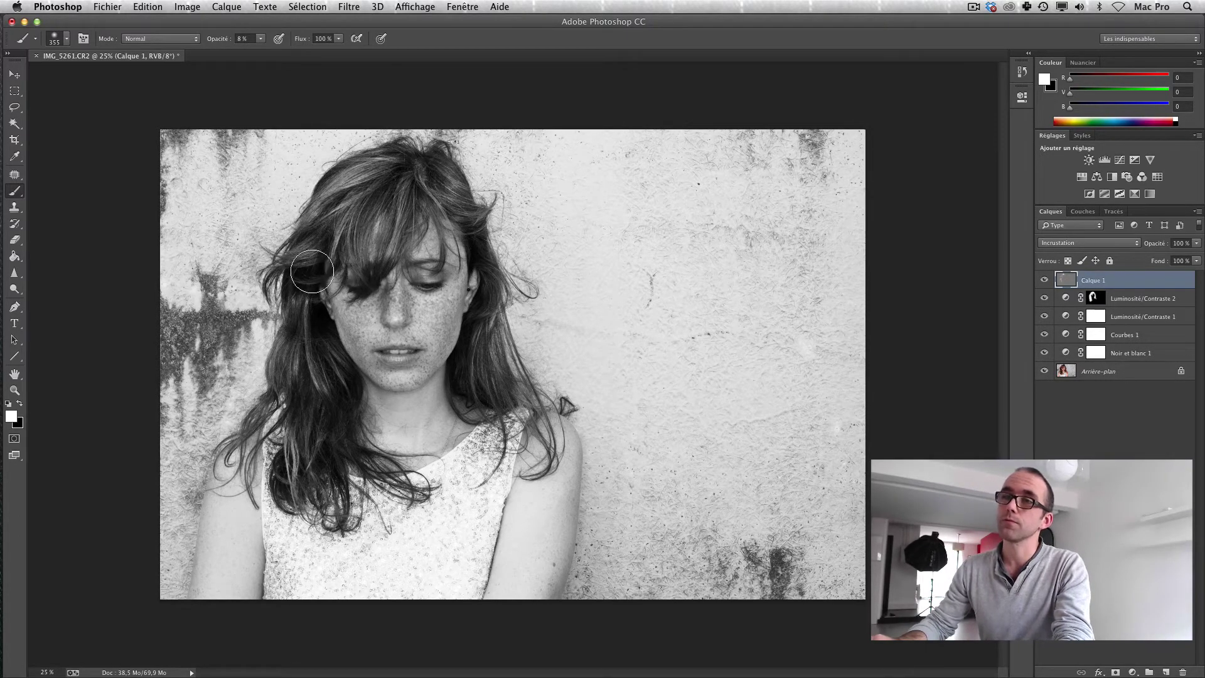
{"action": "mouse_move", "coordinate": [312, 271]}
{"action": "left_mouse_down"}
{"action": "mouse_move", "coordinate": [331, 283]}
{"action": "mouse_move", "coordinate": [314, 279]}
{"action": "left_mouse_up"}
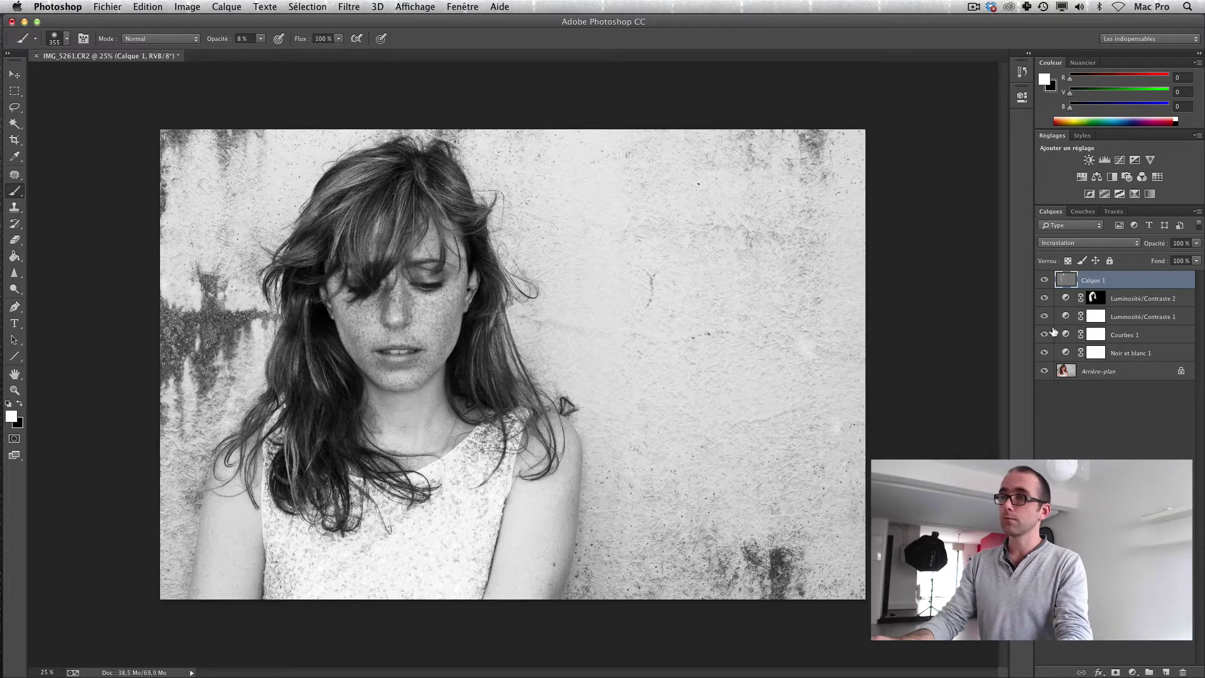
Step: Toggle the visibility of the painted gray layer several times to compare the hair before and after lightening
{"action": "left_click", "coordinate": [1044, 280]}
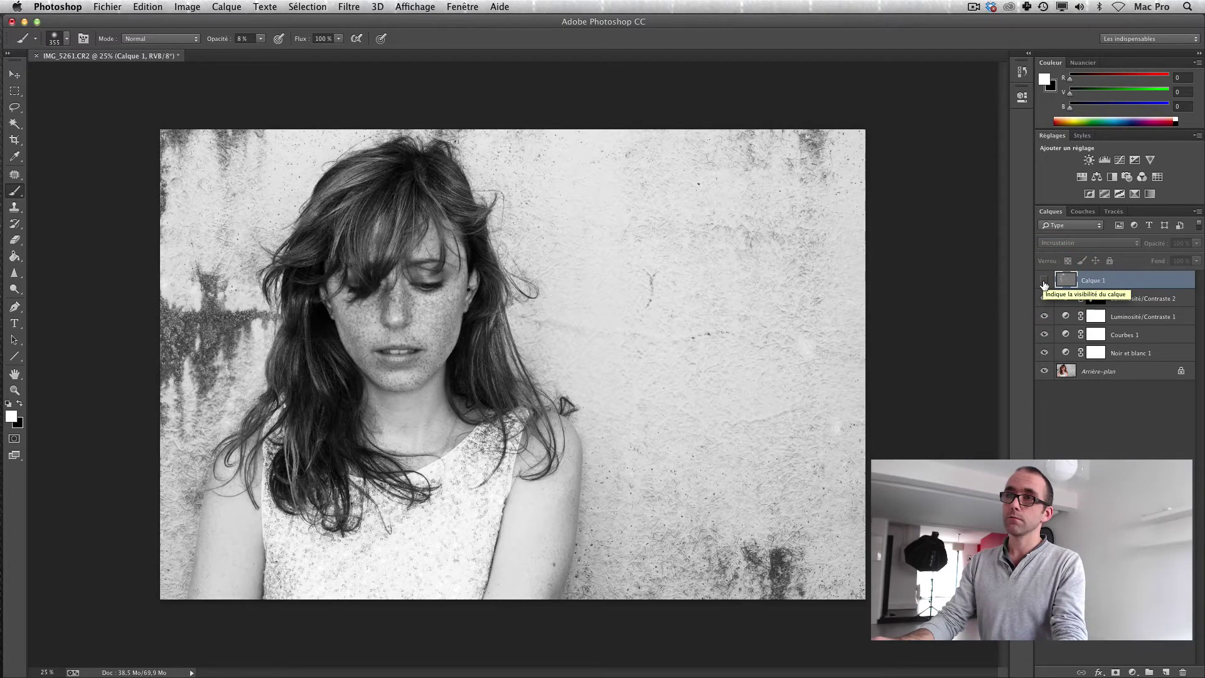
{"action": "left_click", "coordinate": [1044, 283]}
{"action": "left_click", "coordinate": [1044, 282]}
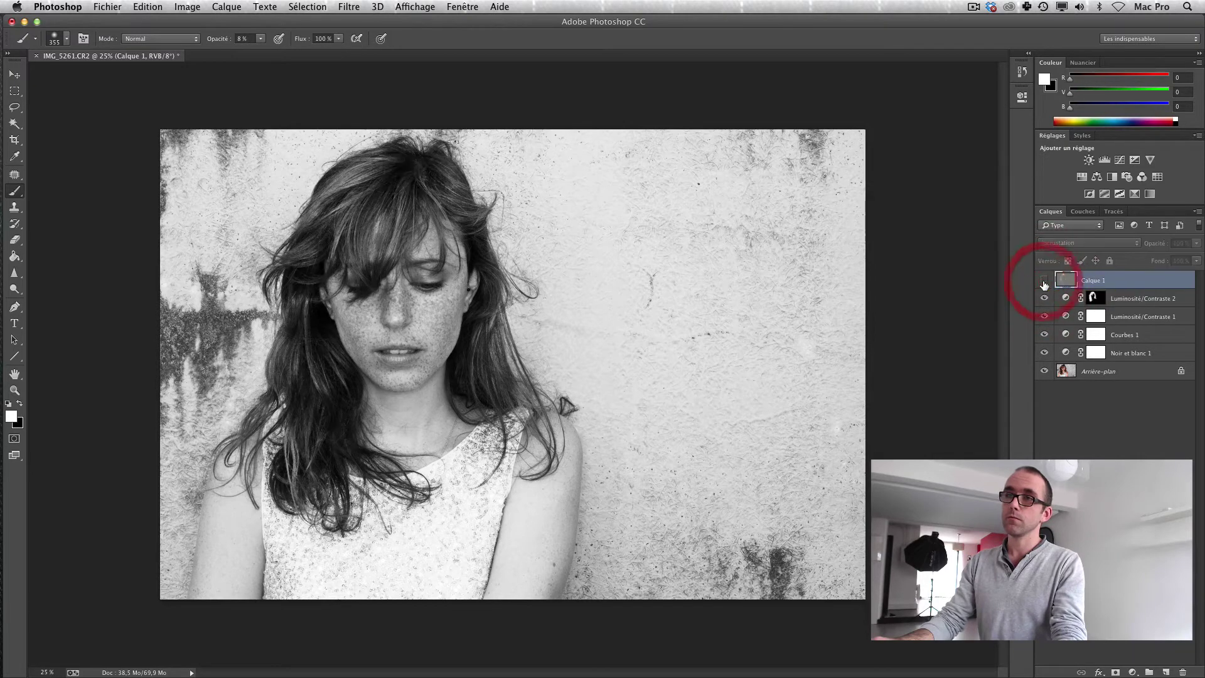
{"action": "left_click", "coordinate": [1044, 283]}
{"action": "left_click", "coordinate": [1045, 282]}
{"action": "left_click", "coordinate": [1044, 282]}
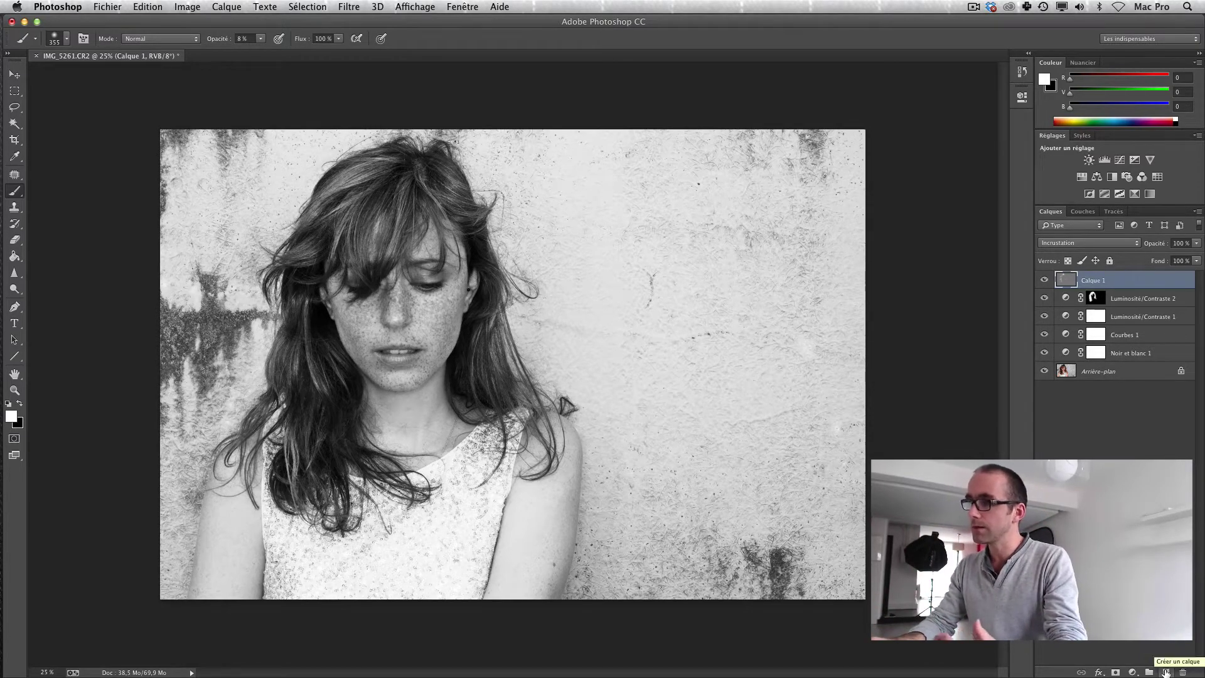
Step: Add a second new layer above the painted one and fill it with 50% gris in Normal mode at 100% opacity
{"action": "left_click", "coordinate": [1165, 671]}
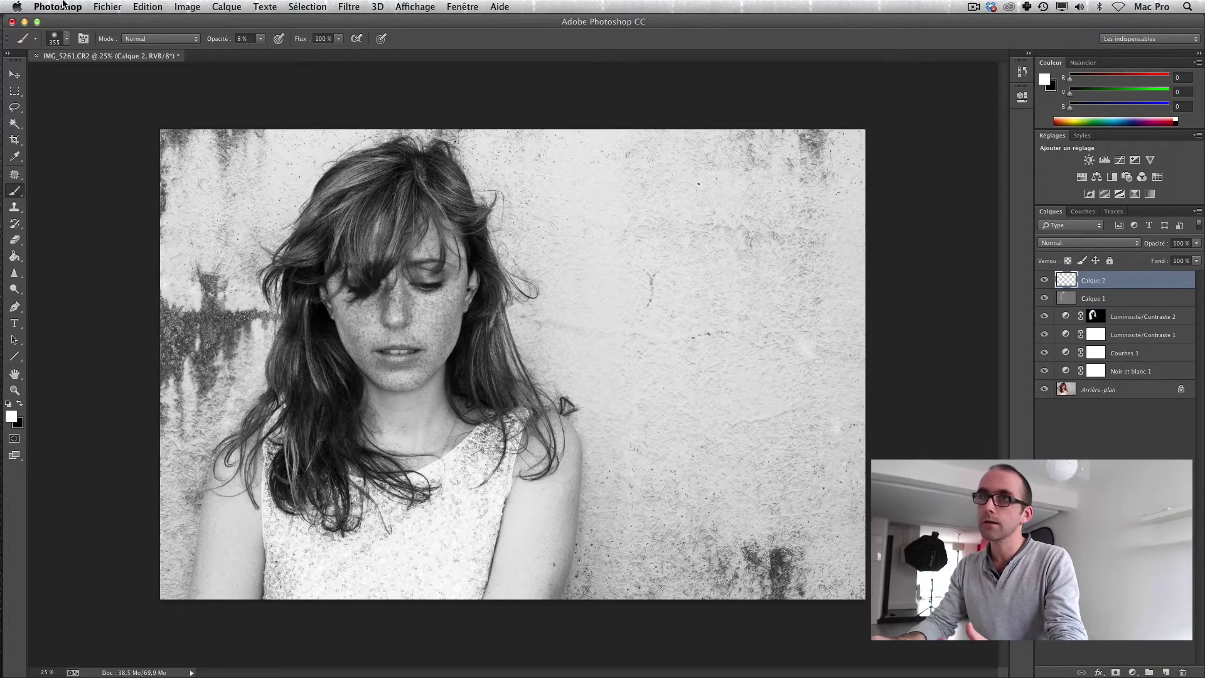
{"action": "left_click", "coordinate": [151, 6]}
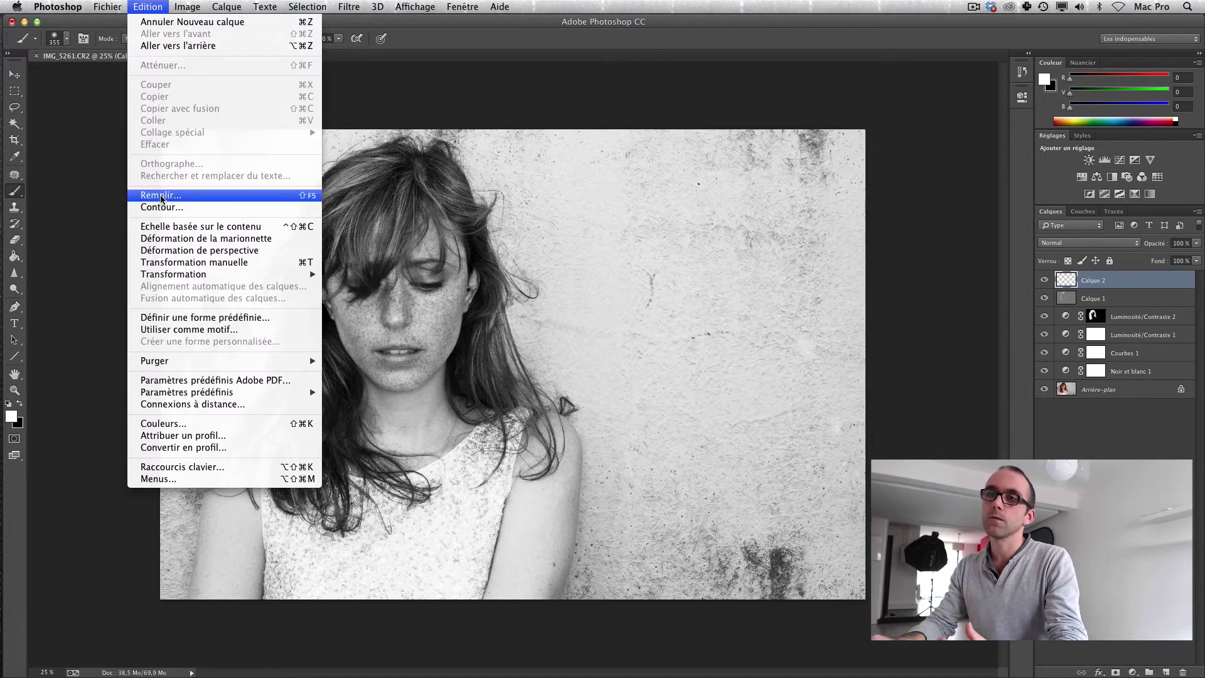
{"action": "left_click", "coordinate": [162, 194]}
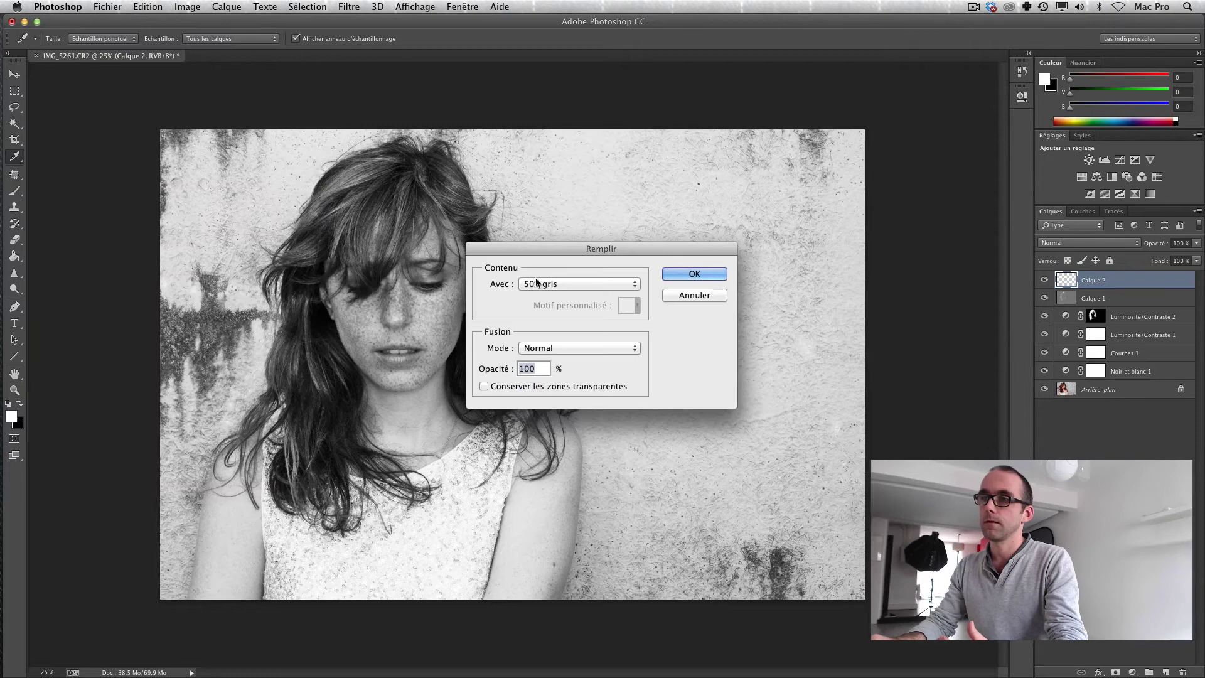
{"action": "left_click", "coordinate": [702, 271]}
{"action": "key", "text": "b"}
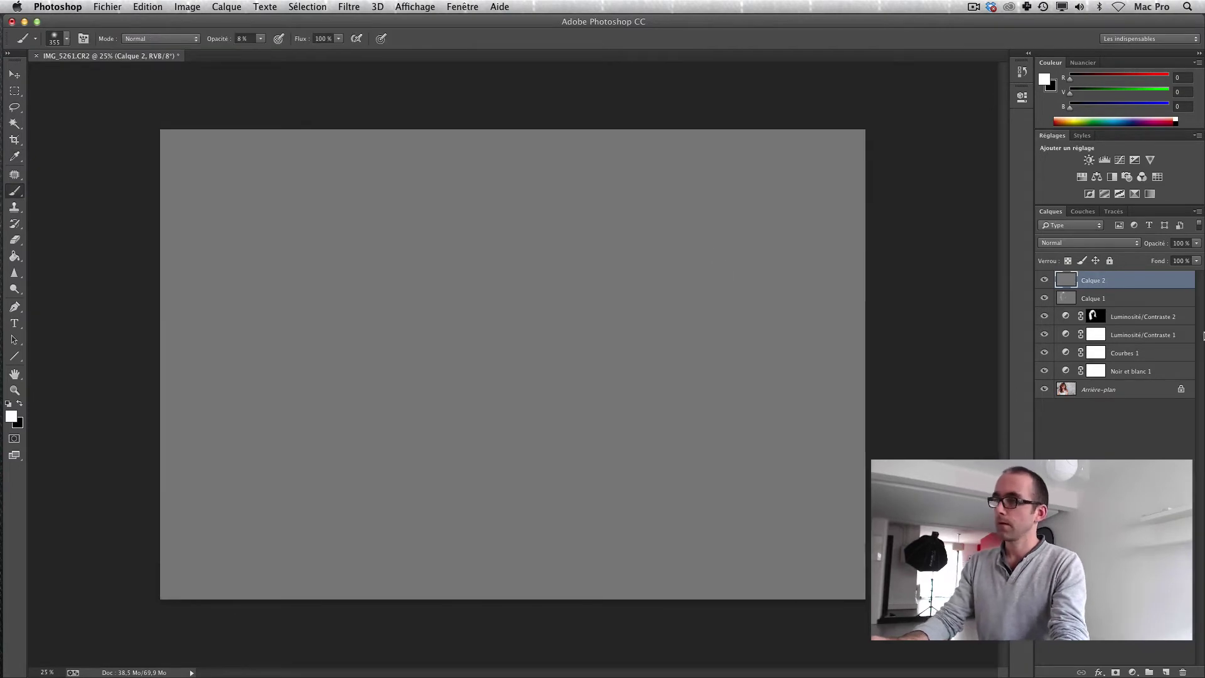
Step: Set the new gray layer to Incrustation mode and prepare the brush with black as foreground colour and a 77 px size
{"action": "left_click", "coordinate": [1109, 244]}
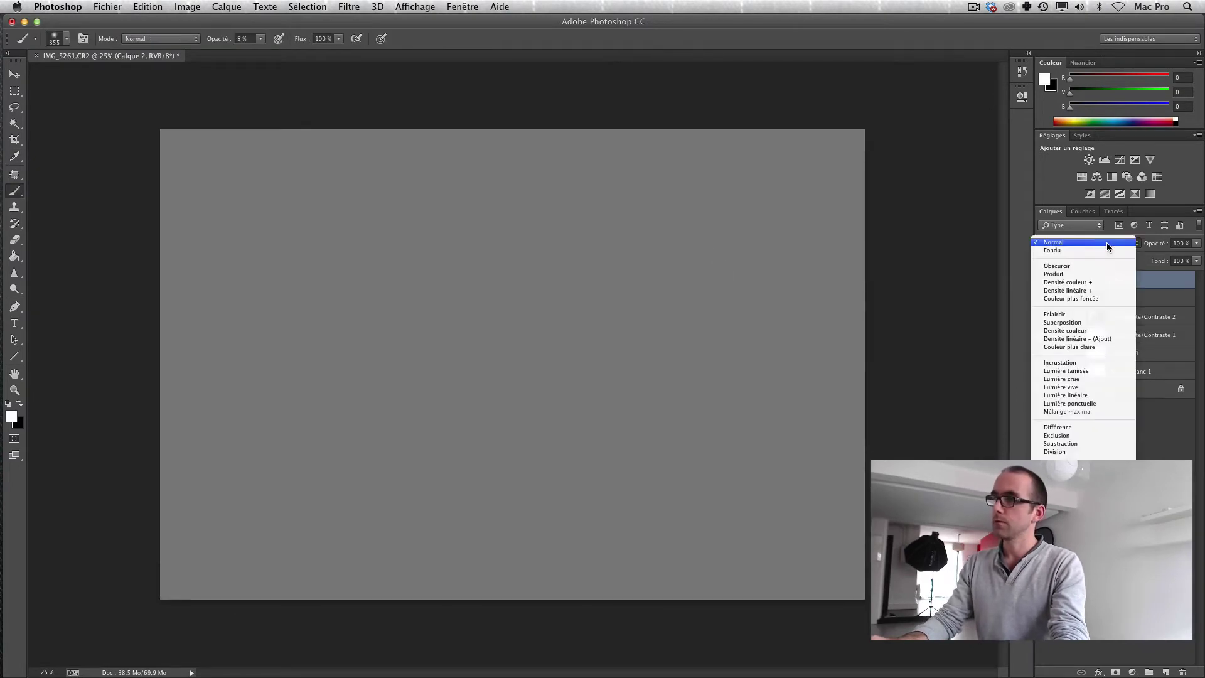
{"action": "left_click", "coordinate": [1079, 363]}
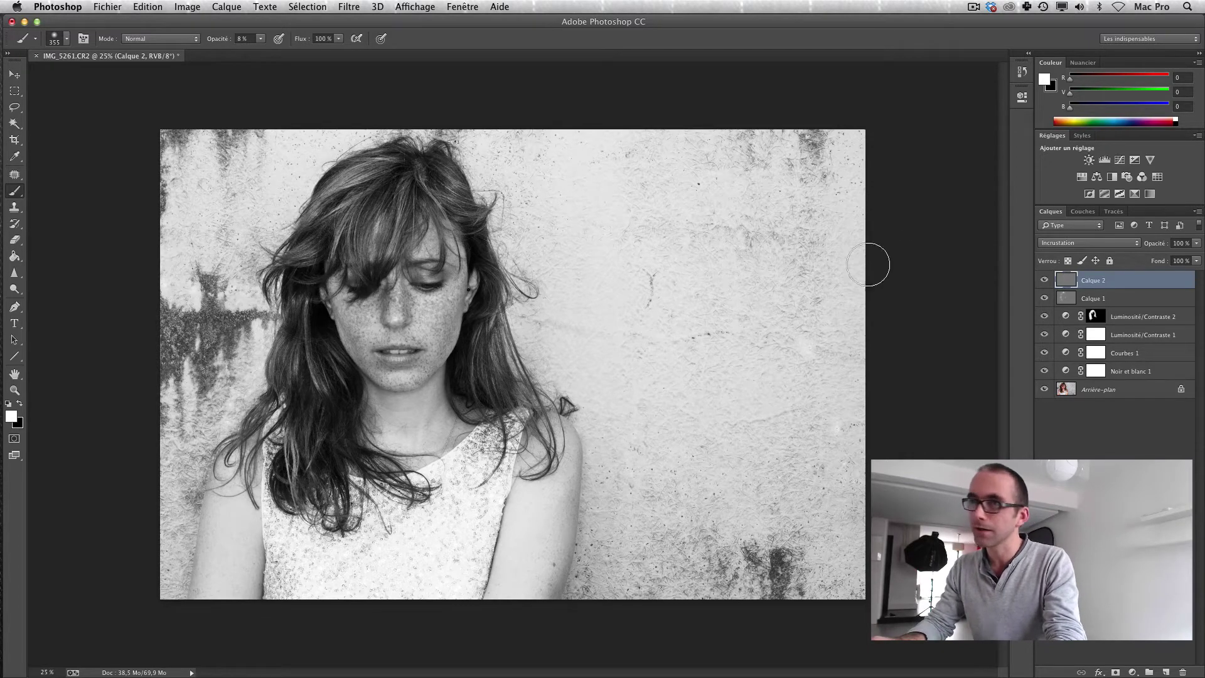
{"action": "left_click", "coordinate": [21, 405]}
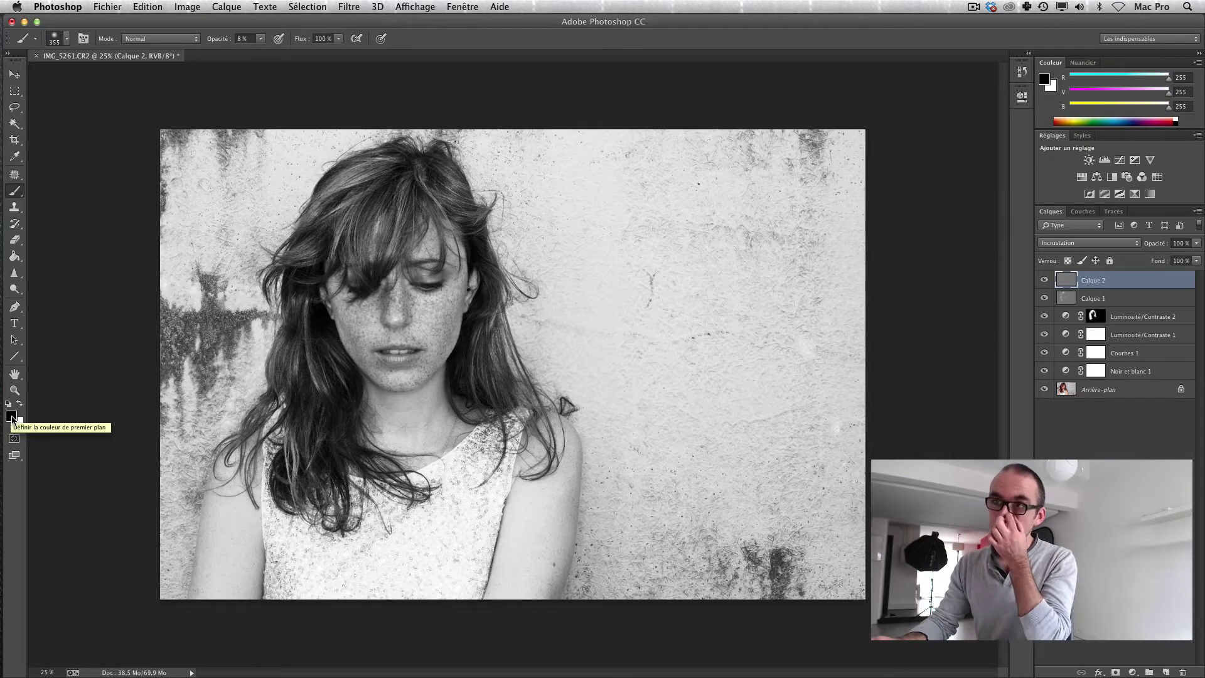
{"action": "right_click", "coordinate": [697, 311]}
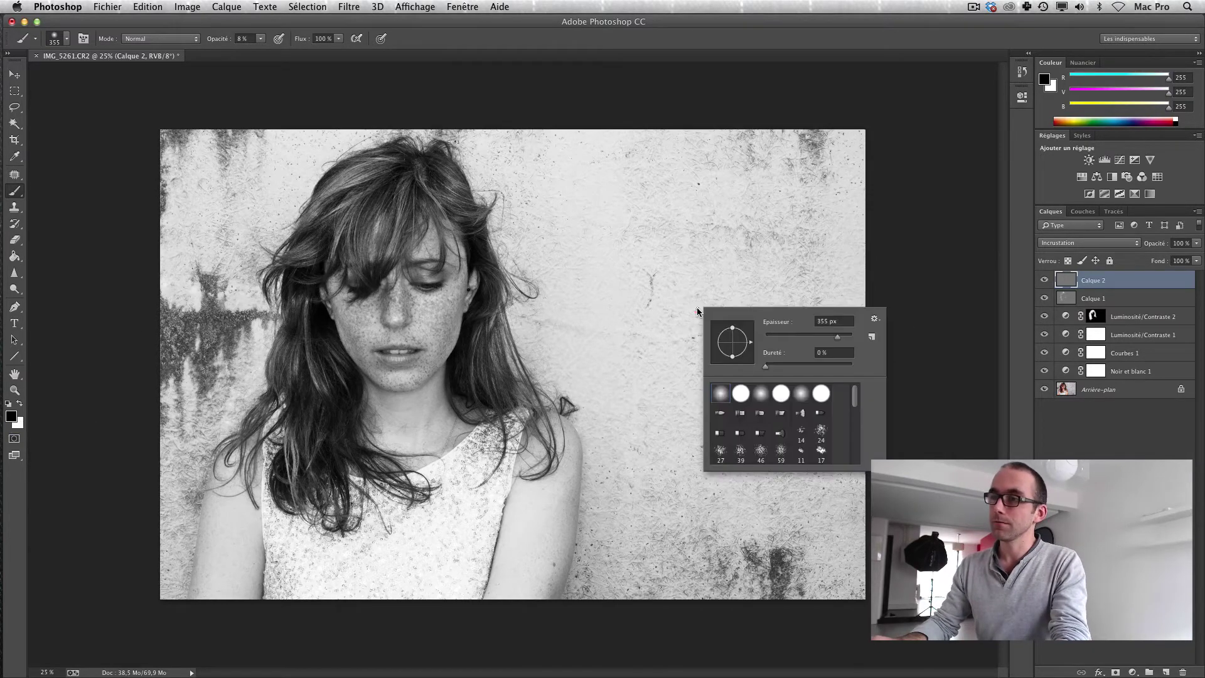
{"action": "left_click_drag", "start_coordinate": [818, 342], "coordinate": [797, 340]}
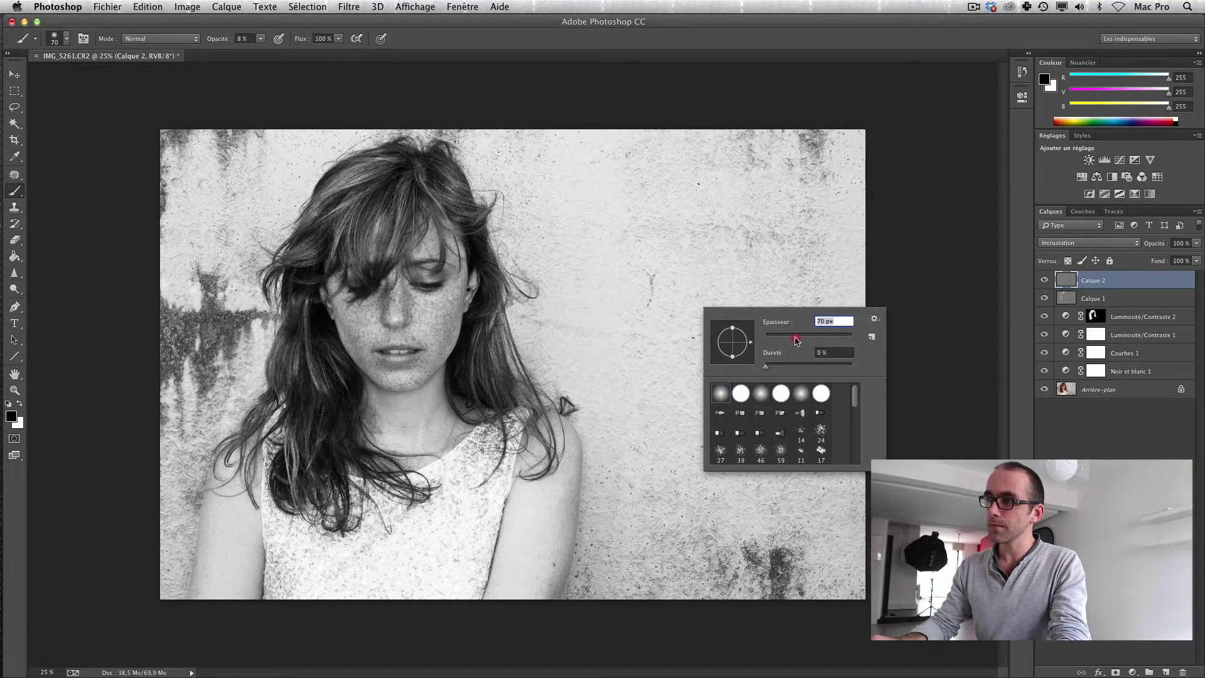
{"action": "left_click", "coordinate": [259, 433]}
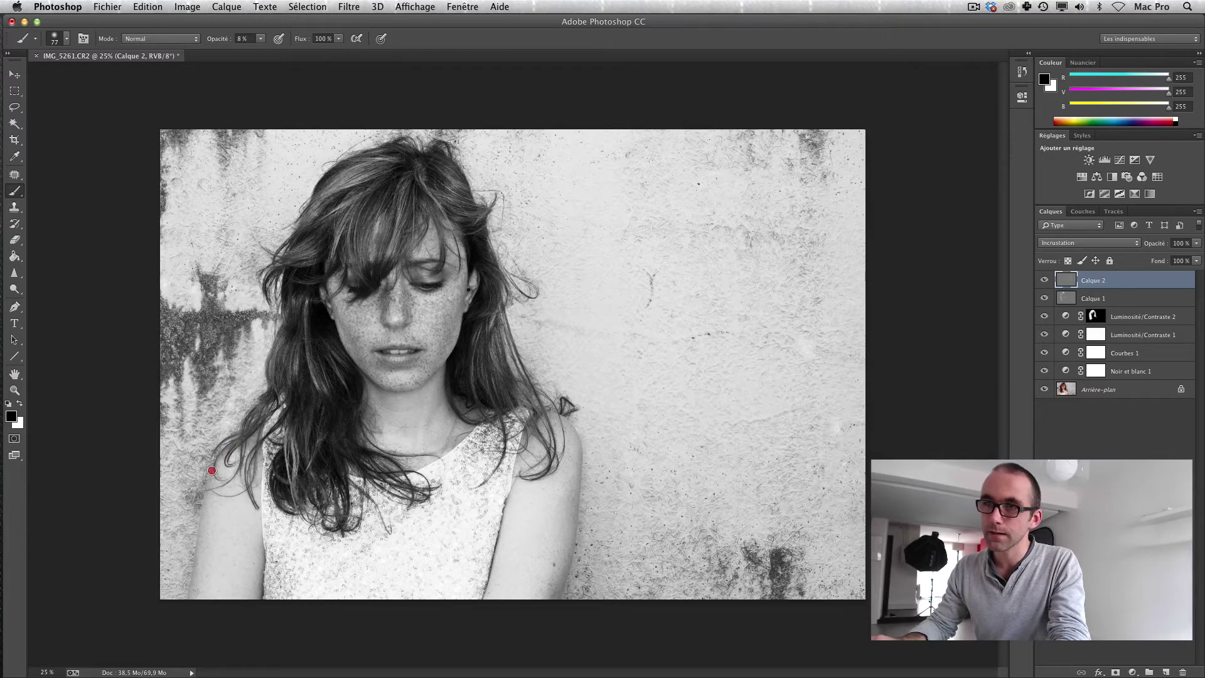
Step: Paint black strokes along the outer edge of the arm on the picture's left, from the shoulder down to the image border
{"action": "left_click_drag", "start_coordinate": [206, 489], "coordinate": [196, 502]}
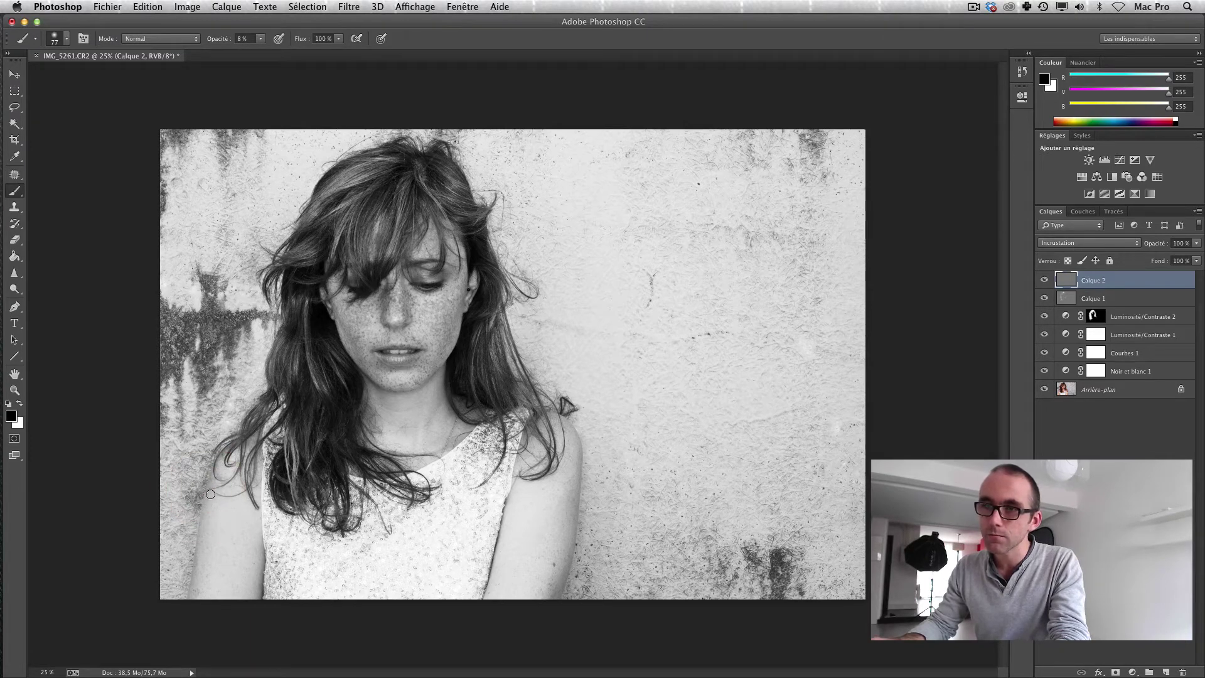
{"action": "left_click_drag", "start_coordinate": [203, 535], "coordinate": [201, 507]}
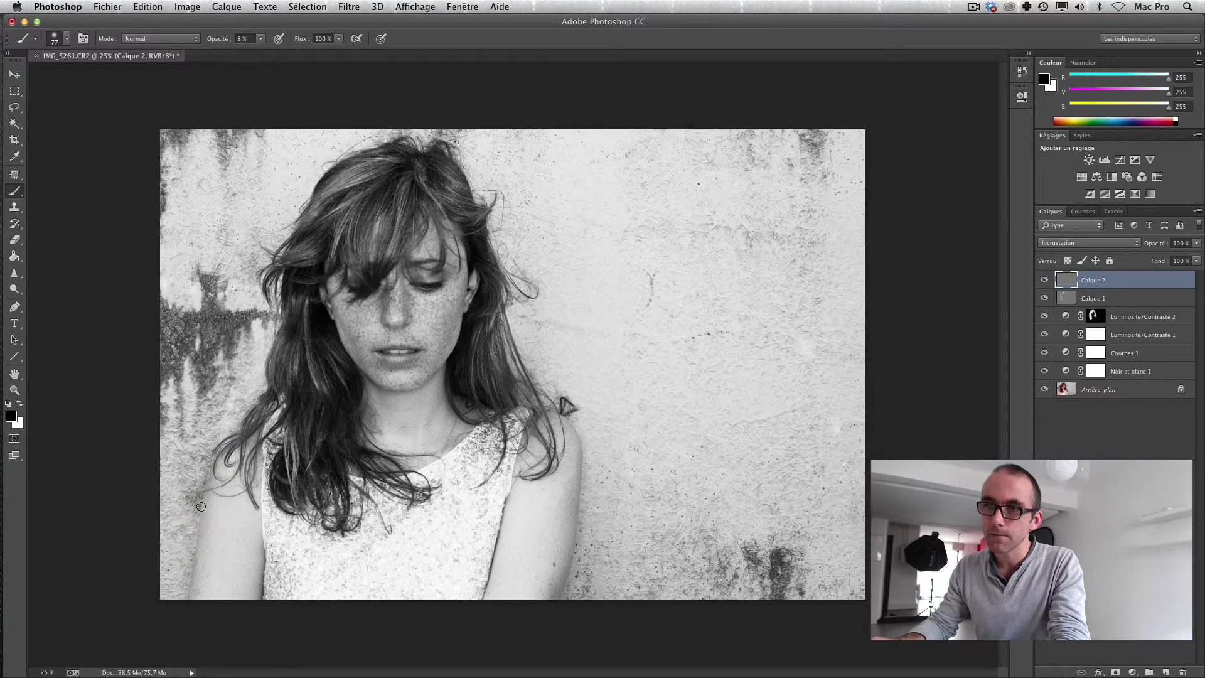
{"action": "left_click_drag", "start_coordinate": [196, 553], "coordinate": [196, 556]}
{"action": "left_click_drag", "start_coordinate": [202, 545], "coordinate": [192, 603]}
{"action": "left_click_drag", "start_coordinate": [191, 595], "coordinate": [189, 603]}
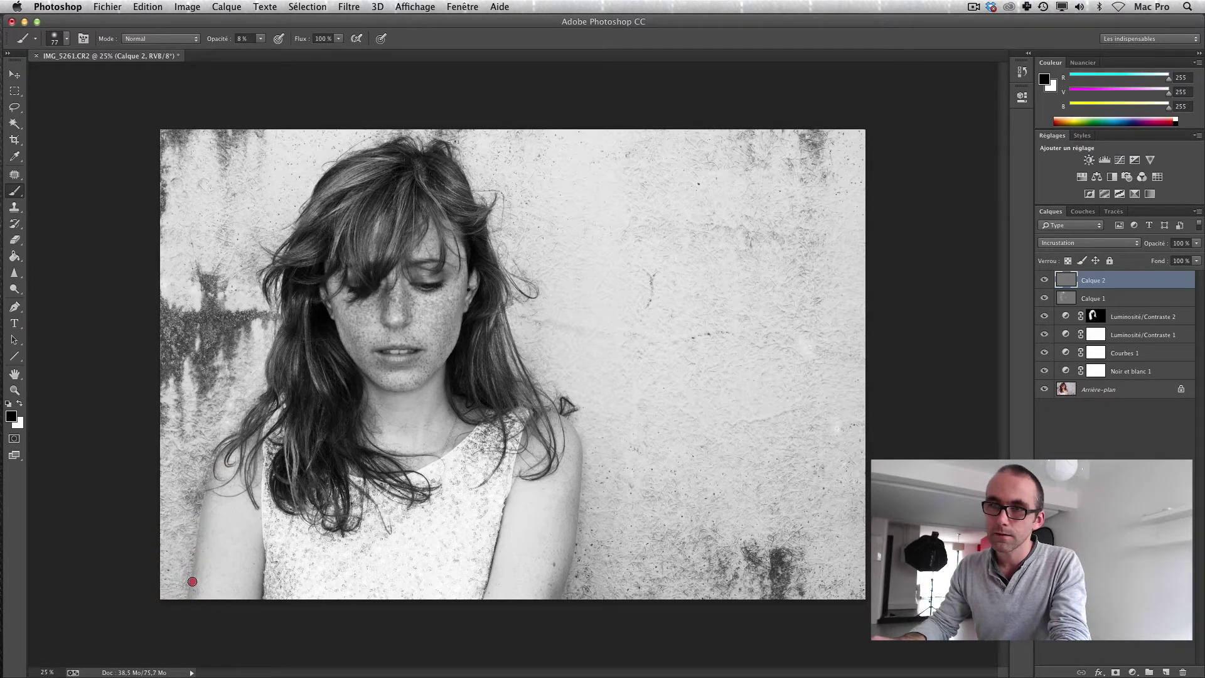
{"action": "left_click_drag", "start_coordinate": [189, 601], "coordinate": [190, 589]}
{"action": "left_click_drag", "start_coordinate": [226, 455], "coordinate": [222, 466]}
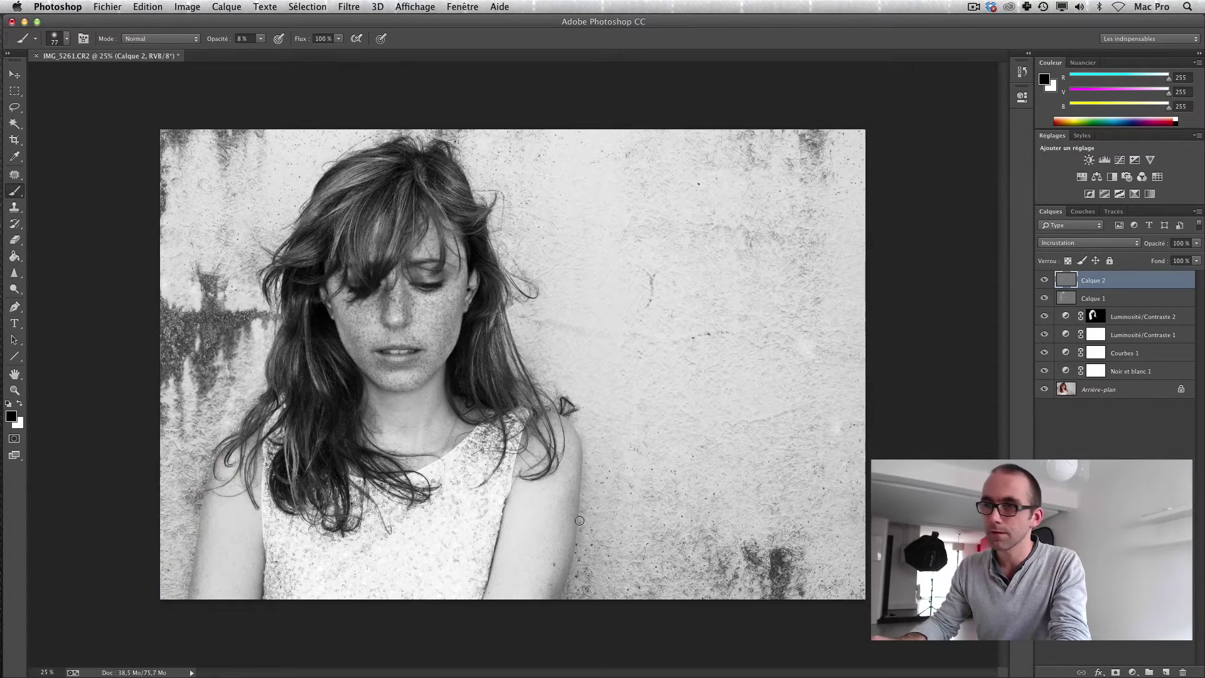
Step: Enlarge the brush to 93 px and darken the shoulder and outer edge of the arm on the picture's right
{"action": "right_click", "coordinate": [644, 481]}
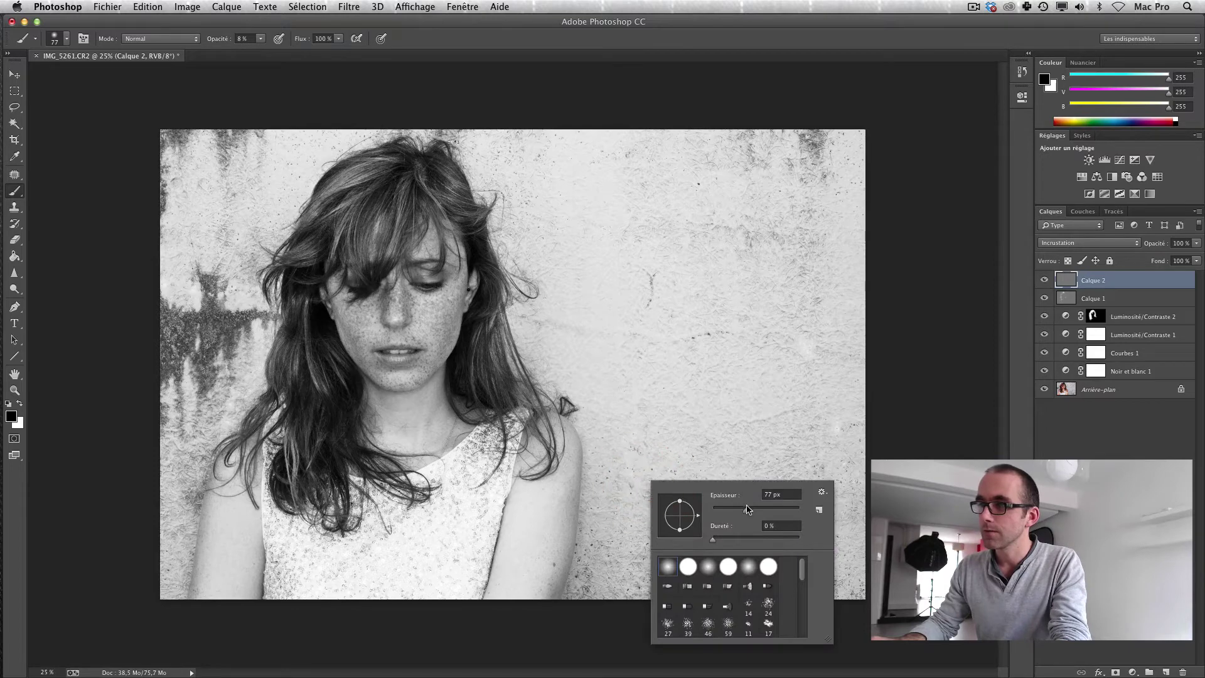
{"action": "left_click_drag", "start_coordinate": [741, 509], "coordinate": [753, 510]}
{"action": "left_click", "coordinate": [554, 418]}
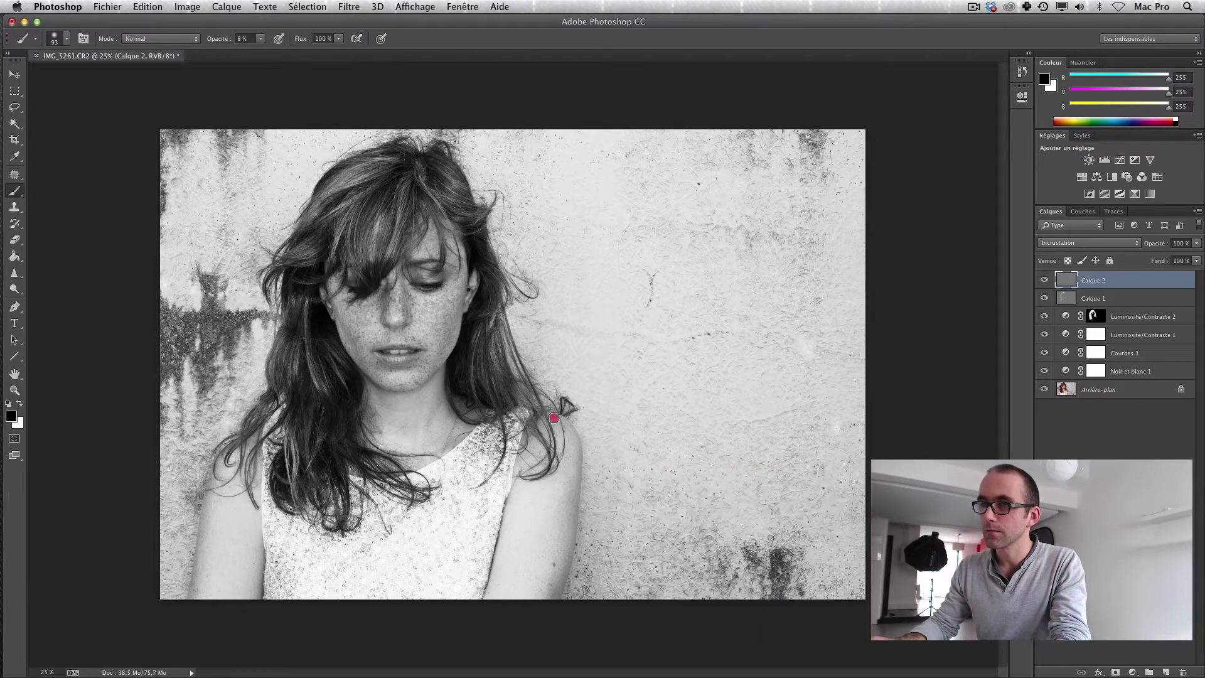
{"action": "mouse_move", "coordinate": [564, 426]}
{"action": "left_mouse_down"}
{"action": "mouse_move", "coordinate": [541, 415]}
{"action": "mouse_move", "coordinate": [575, 441]}
{"action": "mouse_move", "coordinate": [578, 463]}
{"action": "mouse_move", "coordinate": [587, 432]}
{"action": "mouse_move", "coordinate": [575, 532]}
{"action": "left_mouse_up"}
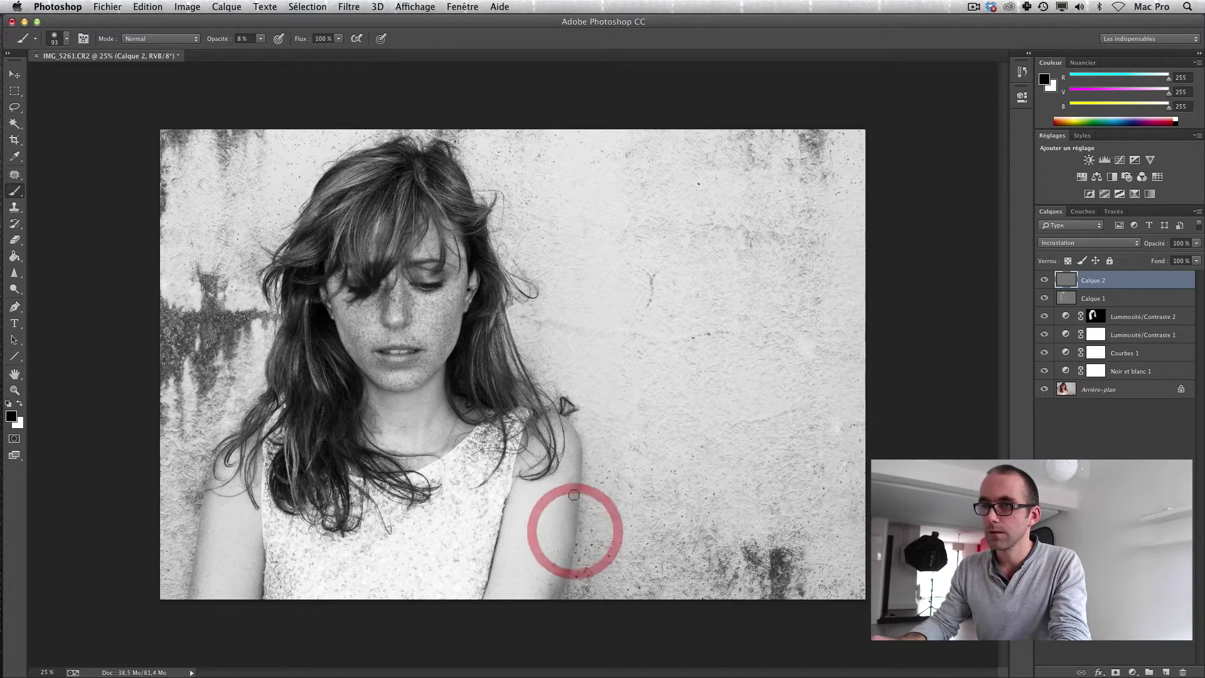
{"action": "left_click", "coordinate": [575, 481]}
{"action": "mouse_move", "coordinate": [575, 475]}
{"action": "left_mouse_down"}
{"action": "mouse_move", "coordinate": [576, 502]}
{"action": "mouse_move", "coordinate": [579, 450]}
{"action": "mouse_move", "coordinate": [578, 478]}
{"action": "mouse_move", "coordinate": [578, 451]}
{"action": "left_mouse_up"}
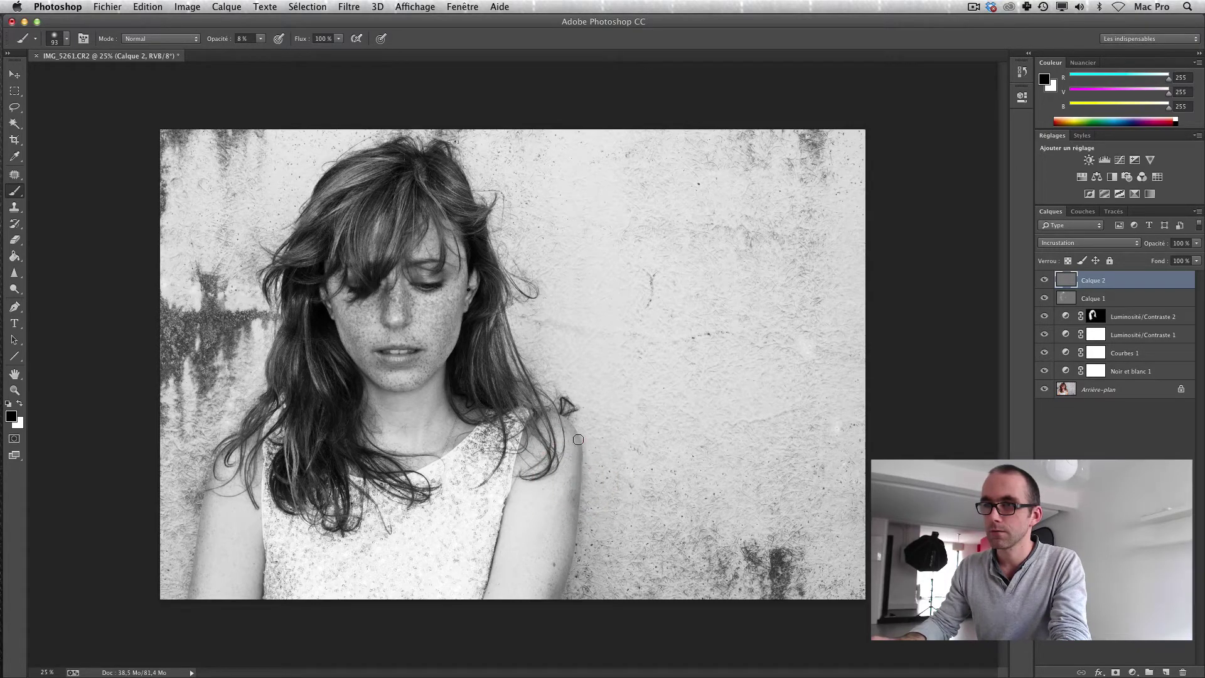
{"action": "left_click", "coordinate": [578, 443]}
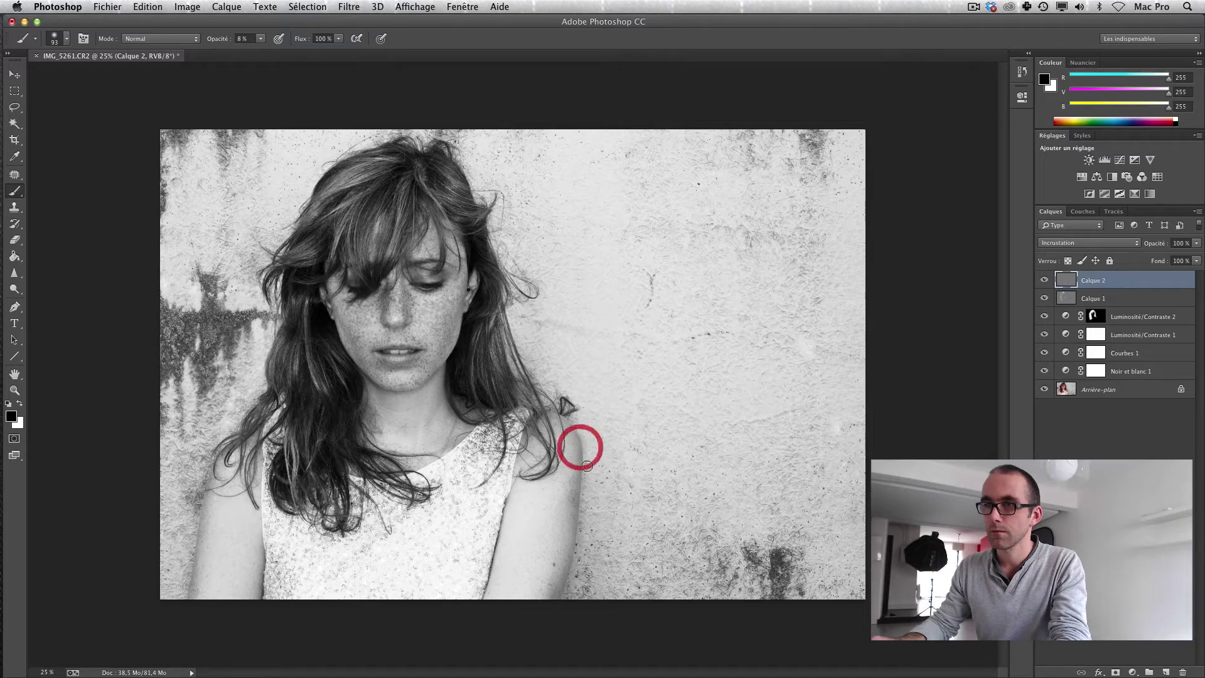
{"action": "left_click_drag", "start_coordinate": [573, 522], "coordinate": [567, 564]}
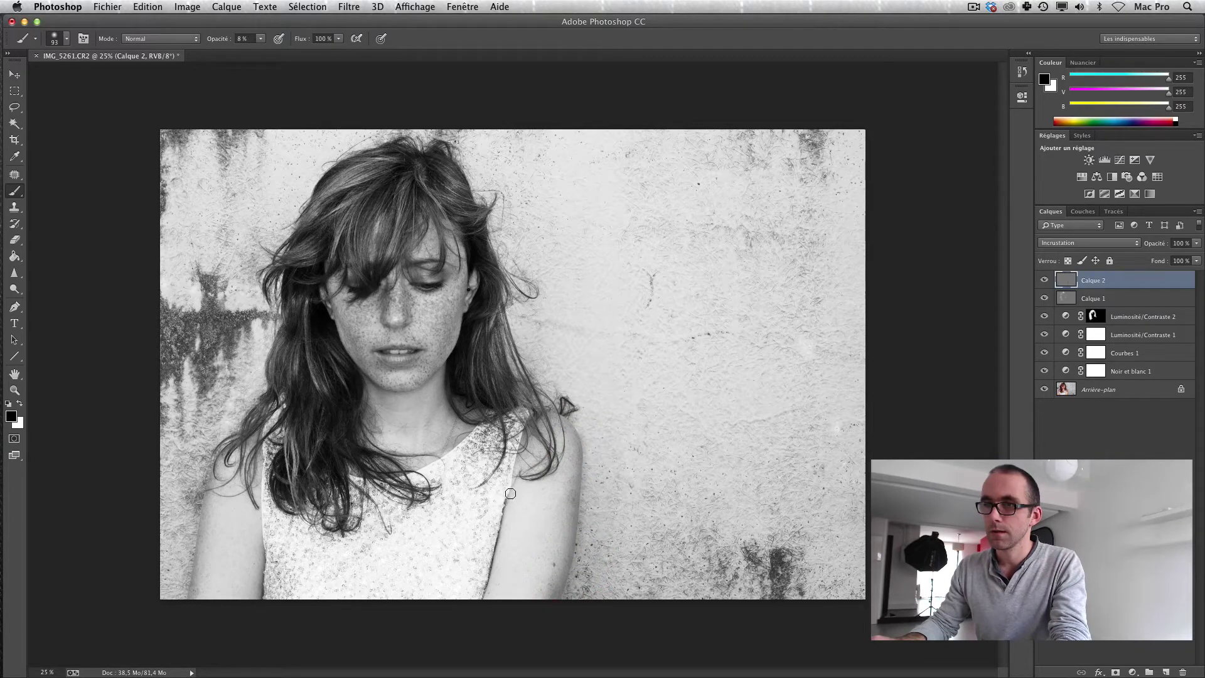
Step: Paint black along the inner edges of both arms, where they meet the top, down to the image border
{"action": "mouse_move", "coordinate": [496, 535]}
{"action": "left_mouse_down"}
{"action": "mouse_move", "coordinate": [505, 525]}
{"action": "mouse_move", "coordinate": [481, 584]}
{"action": "left_mouse_up"}
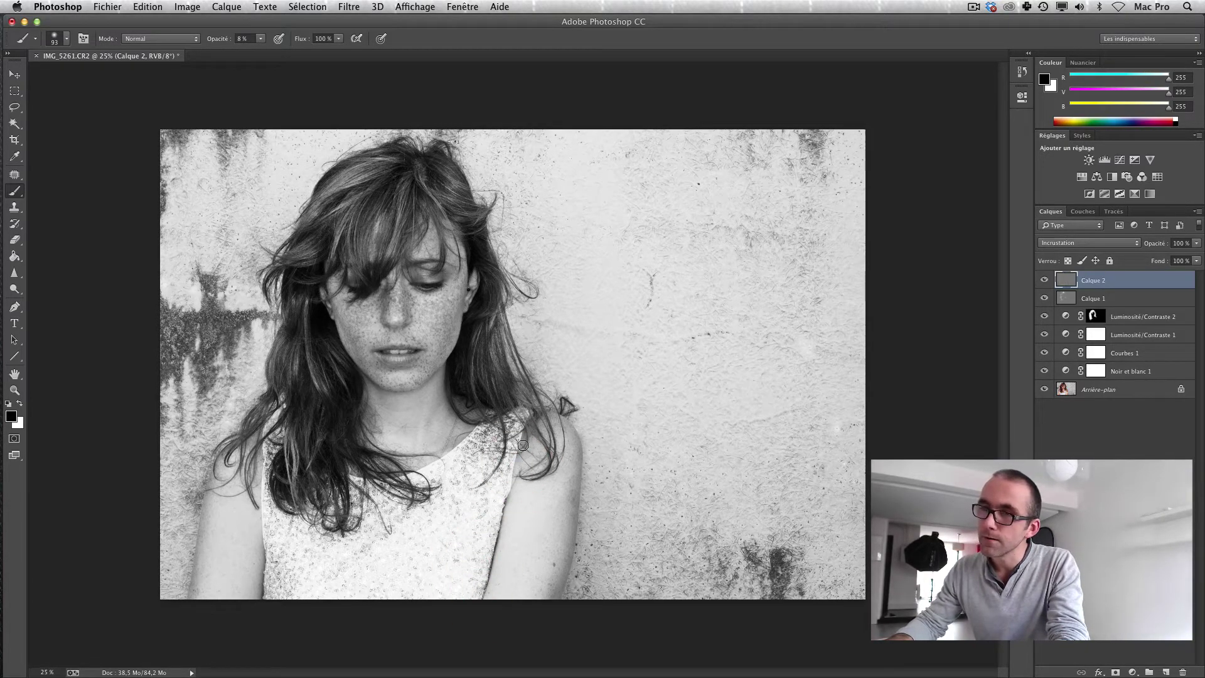
{"action": "left_click_drag", "start_coordinate": [518, 468], "coordinate": [512, 494]}
{"action": "mouse_move", "coordinate": [503, 507]}
{"action": "left_mouse_down"}
{"action": "mouse_move", "coordinate": [484, 576]}
{"action": "mouse_move", "coordinate": [477, 619]}
{"action": "left_mouse_up"}
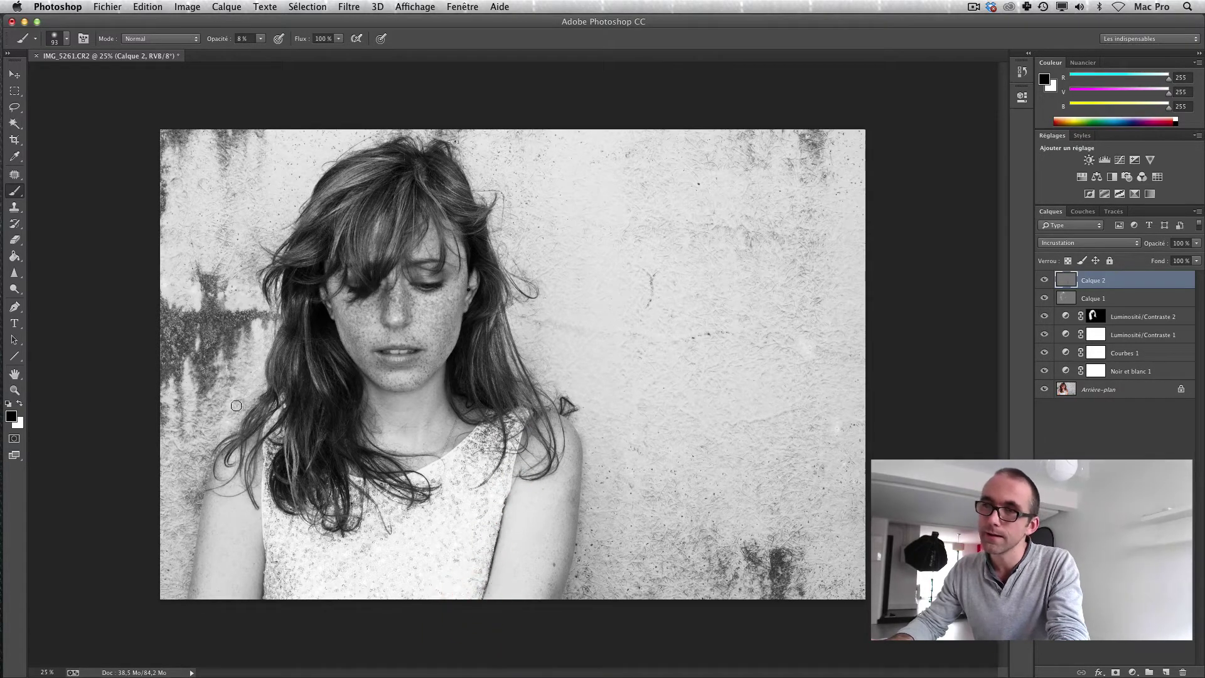
{"action": "mouse_move", "coordinate": [268, 490]}
{"action": "left_mouse_down"}
{"action": "mouse_move", "coordinate": [267, 462]}
{"action": "mouse_move", "coordinate": [266, 529]}
{"action": "mouse_move", "coordinate": [261, 476]}
{"action": "mouse_move", "coordinate": [255, 528]}
{"action": "mouse_move", "coordinate": [261, 519]}
{"action": "mouse_move", "coordinate": [266, 552]}
{"action": "left_mouse_up"}
{"action": "mouse_move", "coordinate": [266, 554]}
{"action": "left_mouse_down"}
{"action": "mouse_move", "coordinate": [258, 609]}
{"action": "mouse_move", "coordinate": [254, 590]}
{"action": "left_mouse_up"}
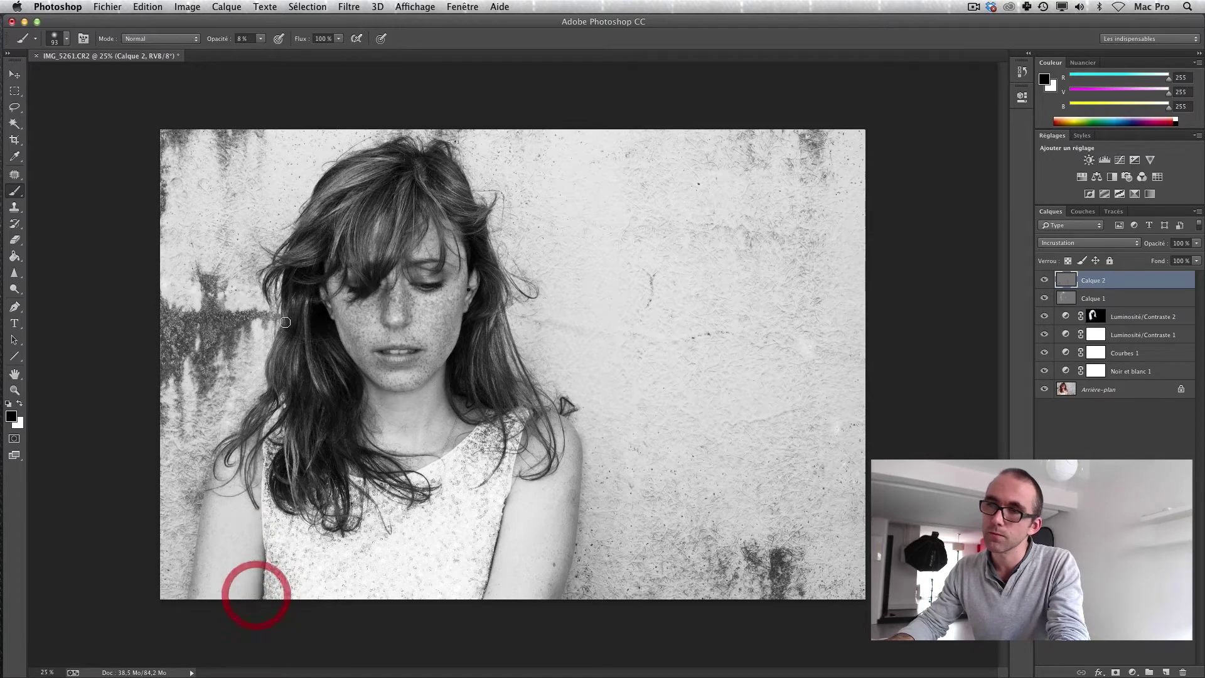
Step: Darken the neckline of the top from the hair to the strap, and add a dab on the shoulder at the picture's left
{"action": "mouse_move", "coordinate": [343, 479]}
{"action": "left_mouse_down"}
{"action": "mouse_move", "coordinate": [374, 481]}
{"action": "mouse_move", "coordinate": [403, 462]}
{"action": "left_mouse_up"}
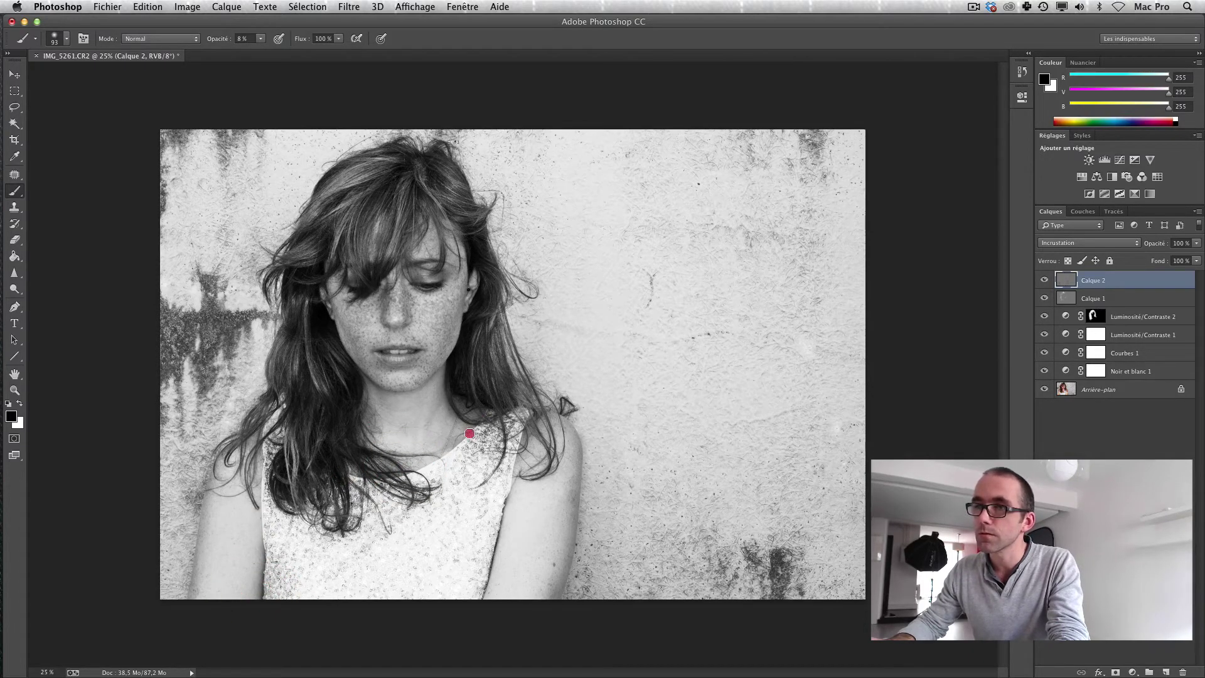
{"action": "mouse_move", "coordinate": [469, 433]}
{"action": "left_mouse_down"}
{"action": "mouse_move", "coordinate": [417, 451]}
{"action": "mouse_move", "coordinate": [458, 438]}
{"action": "mouse_move", "coordinate": [409, 475]}
{"action": "mouse_move", "coordinate": [352, 482]}
{"action": "mouse_move", "coordinate": [459, 450]}
{"action": "mouse_move", "coordinate": [478, 426]}
{"action": "left_mouse_up"}
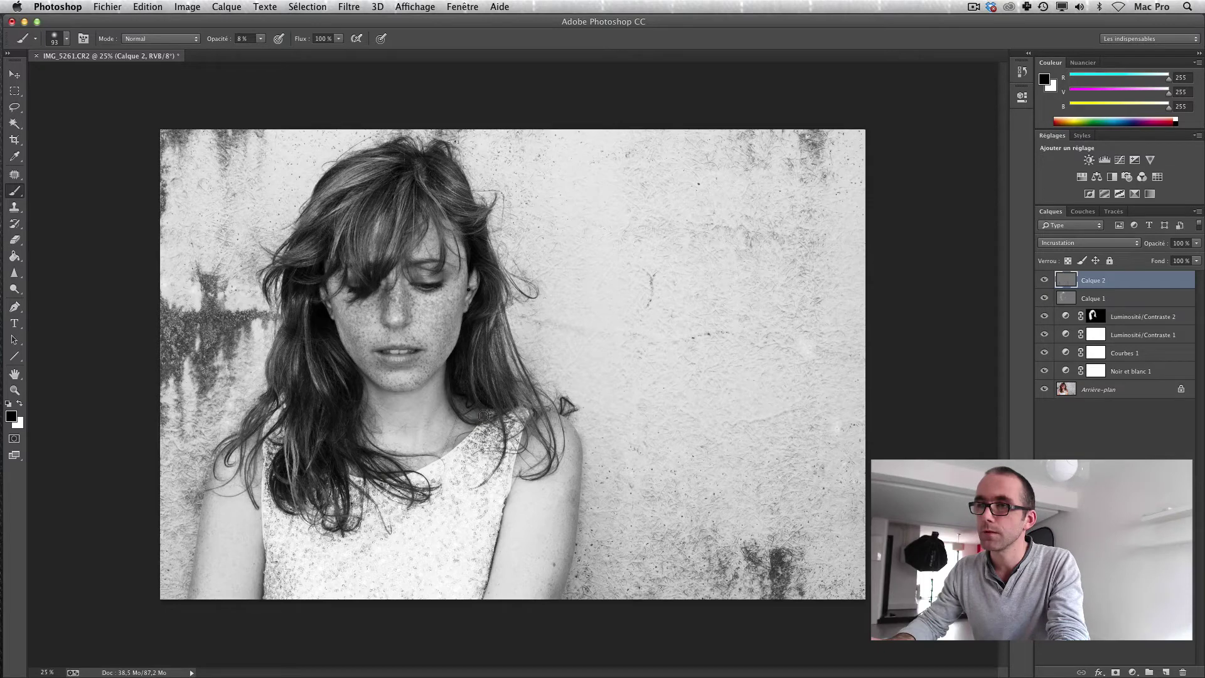
{"action": "mouse_move", "coordinate": [423, 459]}
{"action": "left_mouse_down"}
{"action": "mouse_move", "coordinate": [479, 408]}
{"action": "mouse_move", "coordinate": [394, 479]}
{"action": "mouse_move", "coordinate": [319, 464]}
{"action": "left_mouse_up"}
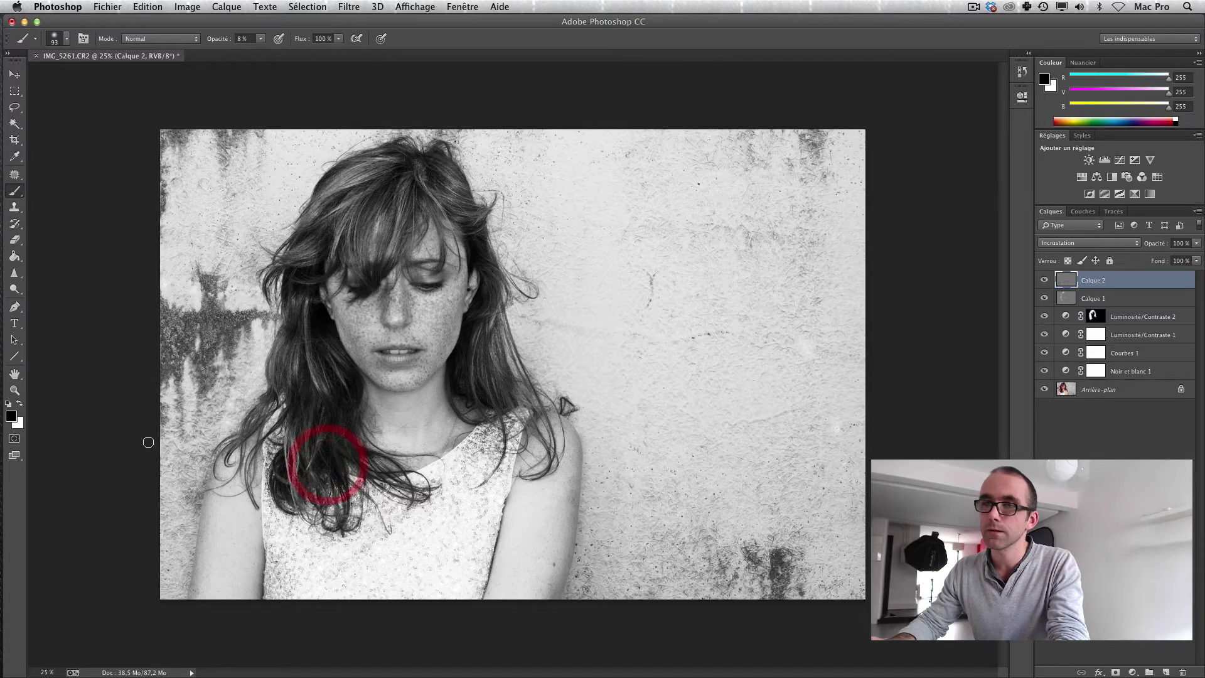
{"action": "left_click", "coordinate": [220, 462]}
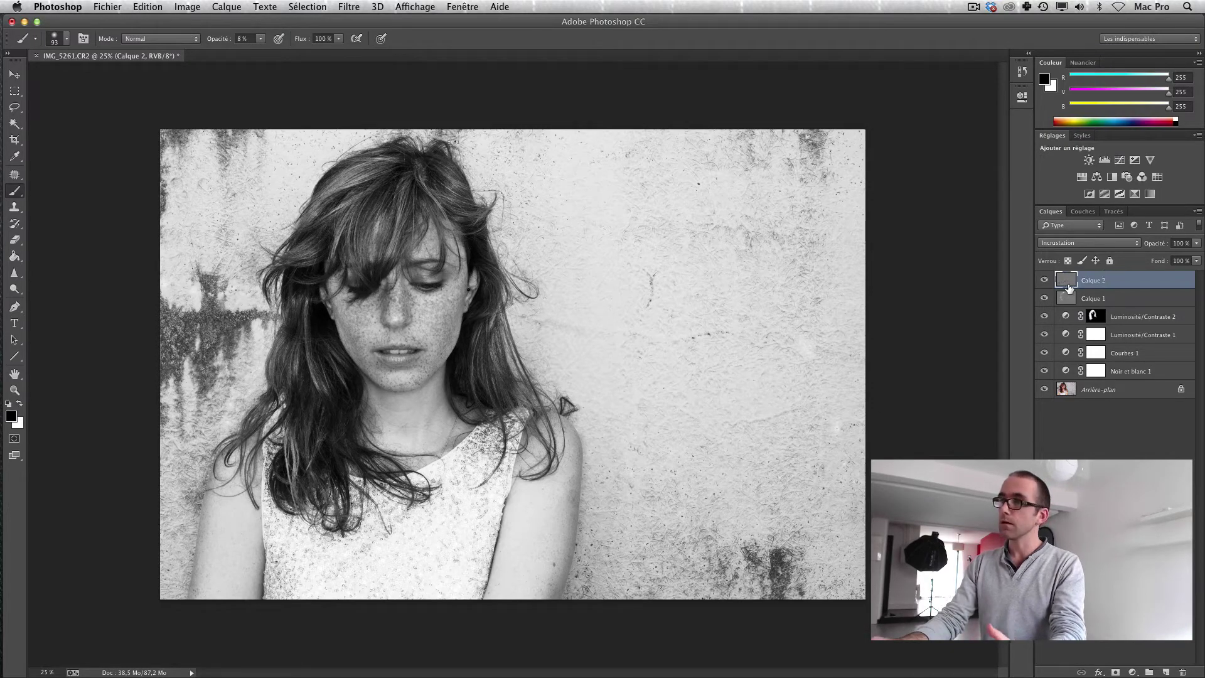
Step: Toggle the visibility of the black-painted gray layer twice to compare the arms and neckline before and after darkening
{"action": "left_click", "coordinate": [1044, 280]}
{"action": "left_click", "coordinate": [1043, 280]}
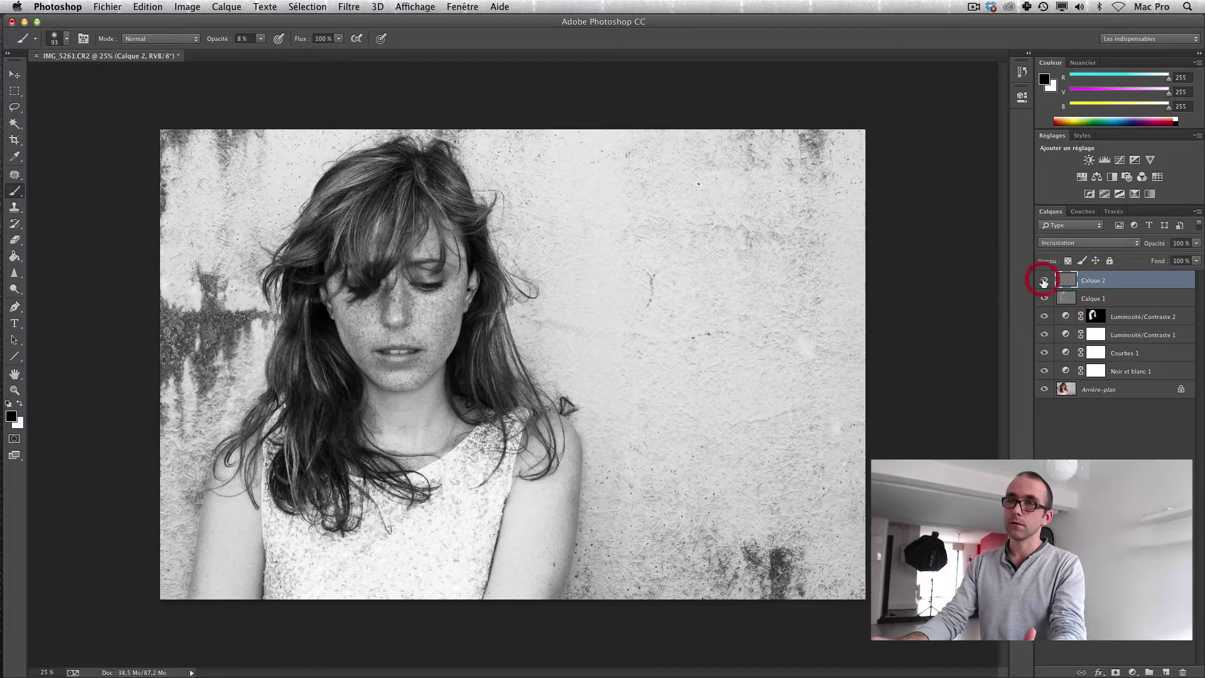
{"action": "left_click", "coordinate": [1043, 280]}
{"action": "left_click", "coordinate": [1043, 281]}
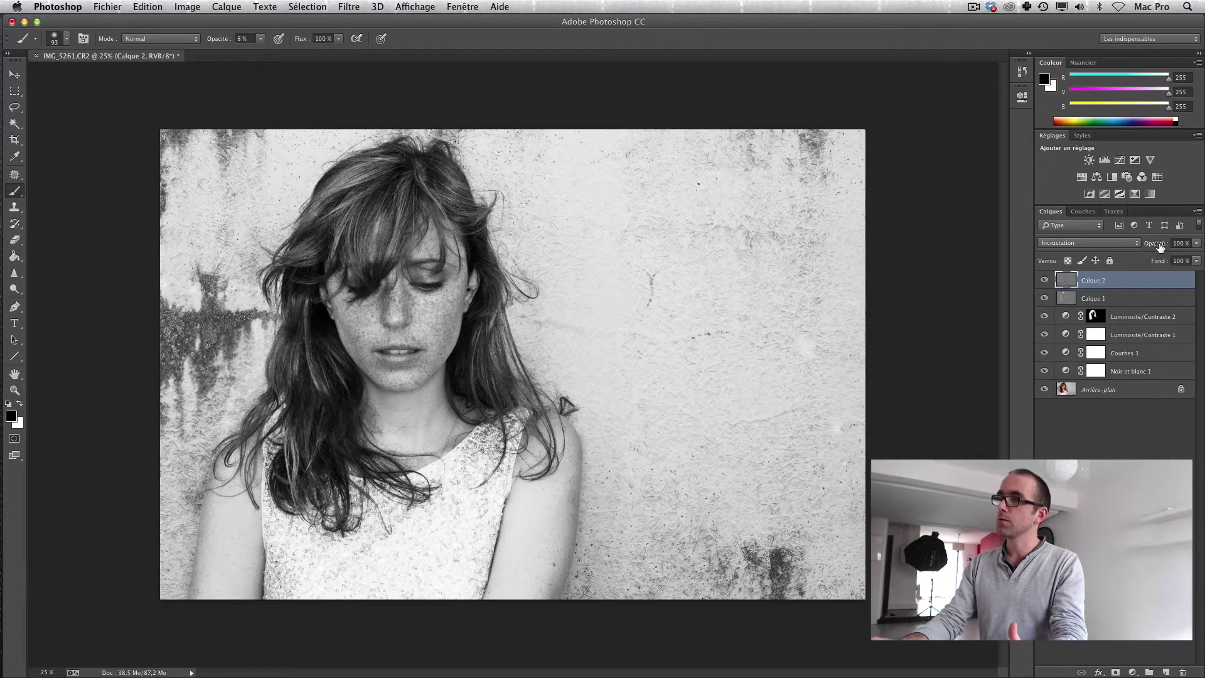
Step: Reduce the top gray layer's opacity to 32% and toggle its visibility to check the softened darkening
{"action": "mouse_move", "coordinate": [1159, 247]}
{"action": "left_mouse_down"}
{"action": "mouse_move", "coordinate": [1048, 252]}
{"action": "mouse_move", "coordinate": [1128, 251]}
{"action": "mouse_move", "coordinate": [1055, 258]}
{"action": "mouse_move", "coordinate": [1074, 254]}
{"action": "left_mouse_up"}
{"action": "left_click", "coordinate": [1045, 281]}
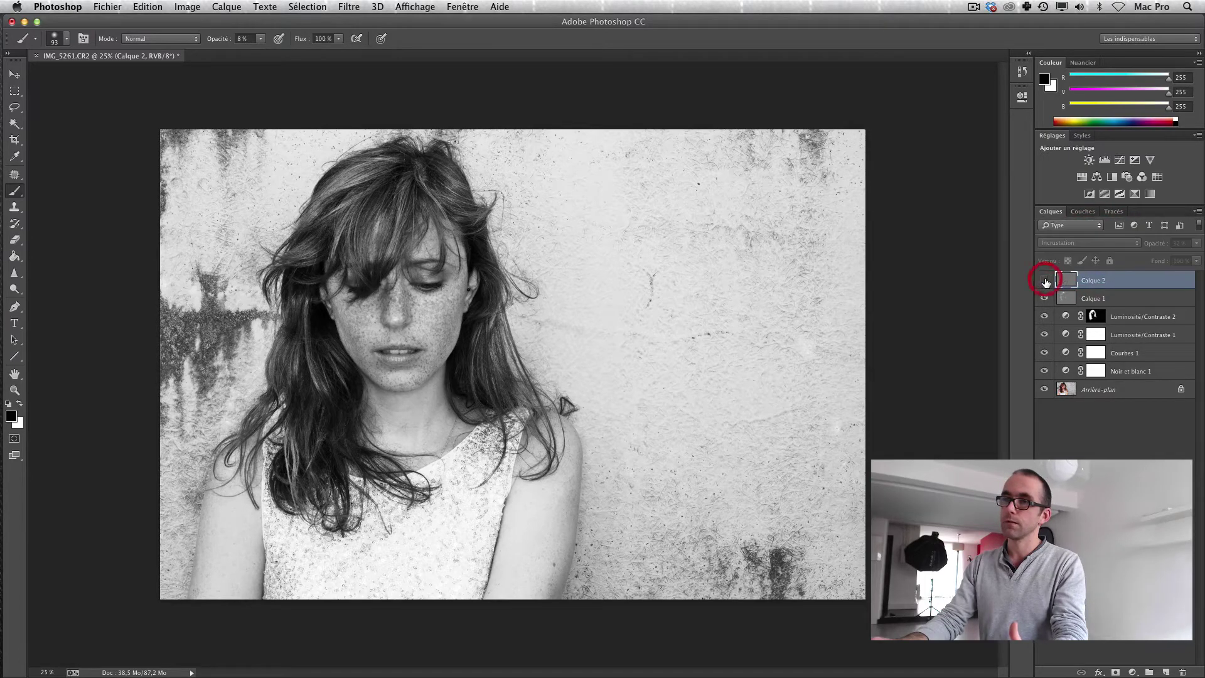
{"action": "left_click", "coordinate": [1045, 281]}
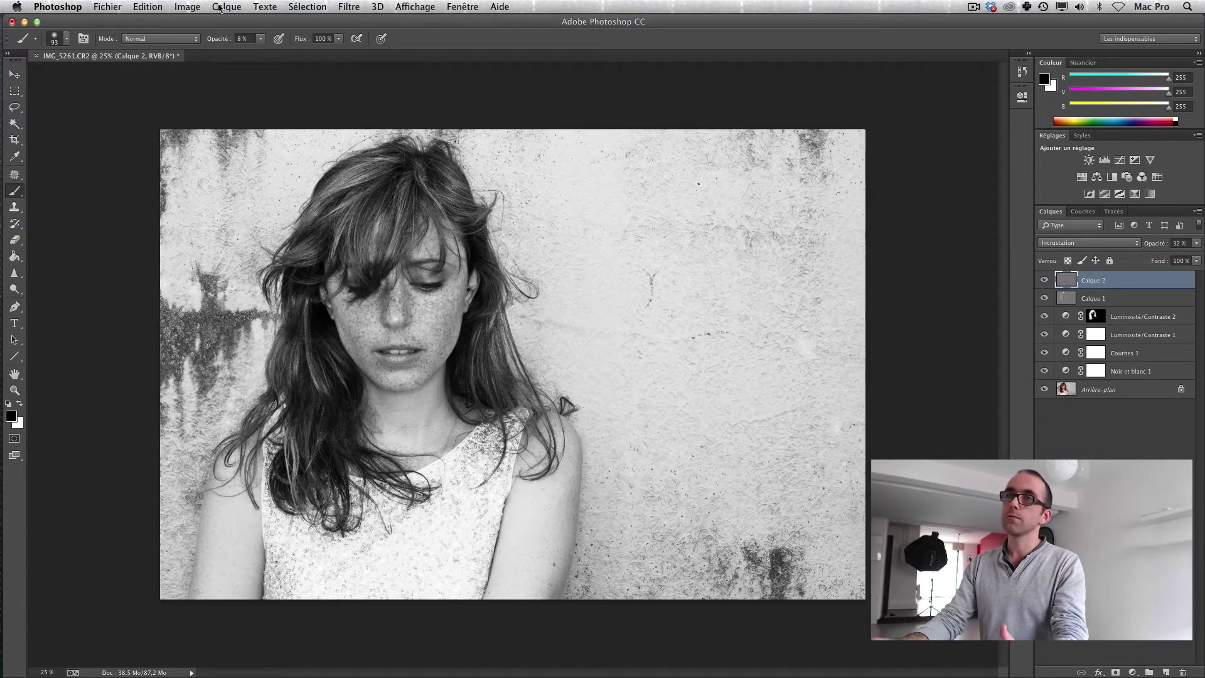
Step: Apply a Flou gaussien filter with a radius of about 4 pixels to the top gray layer
{"action": "left_click", "coordinate": [352, 8]}
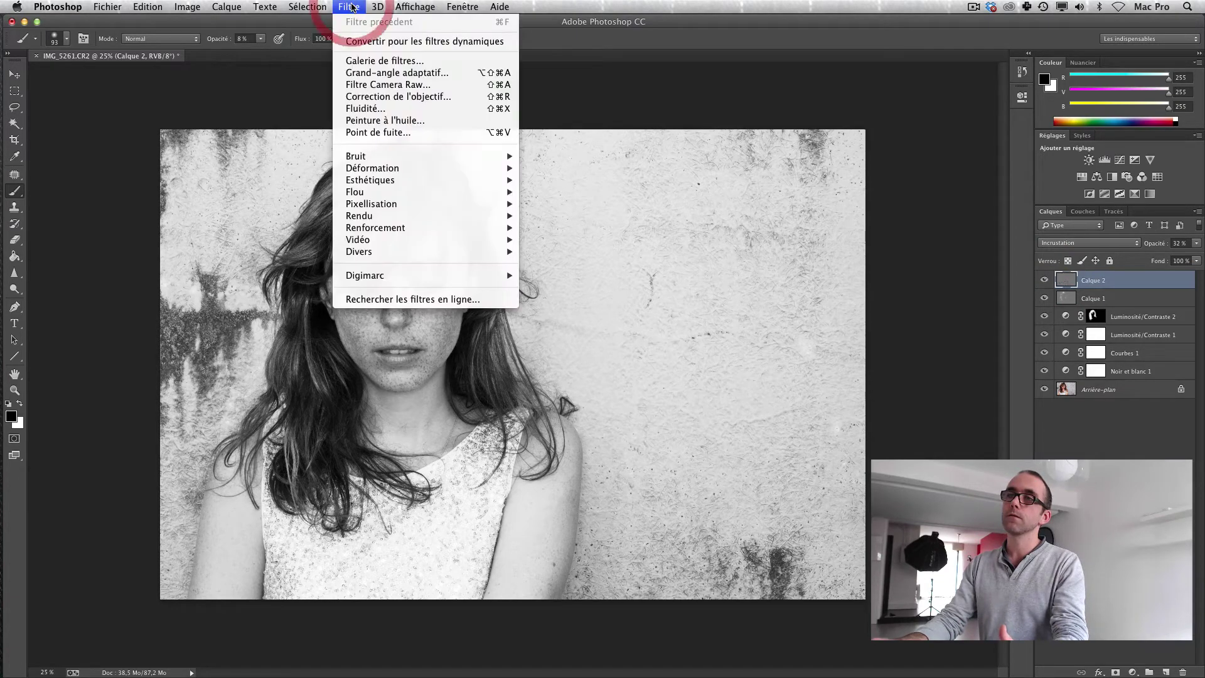
{"action": "mouse_move", "coordinate": [398, 245]}
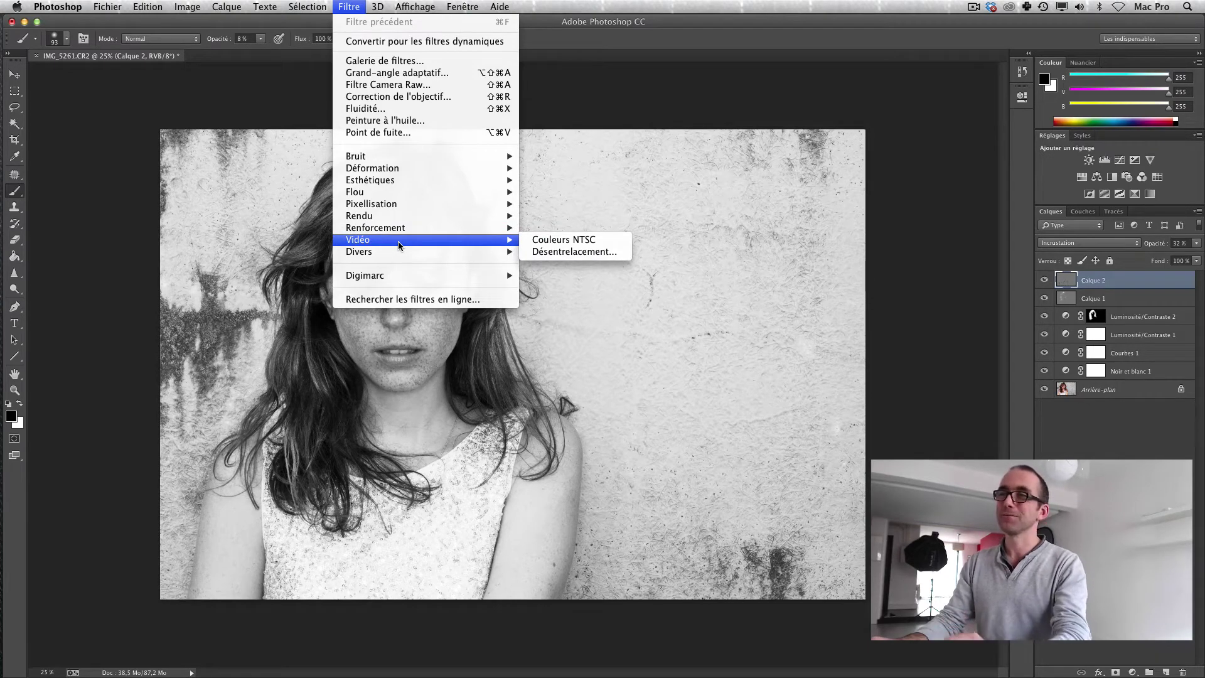
{"action": "mouse_move", "coordinate": [407, 192]}
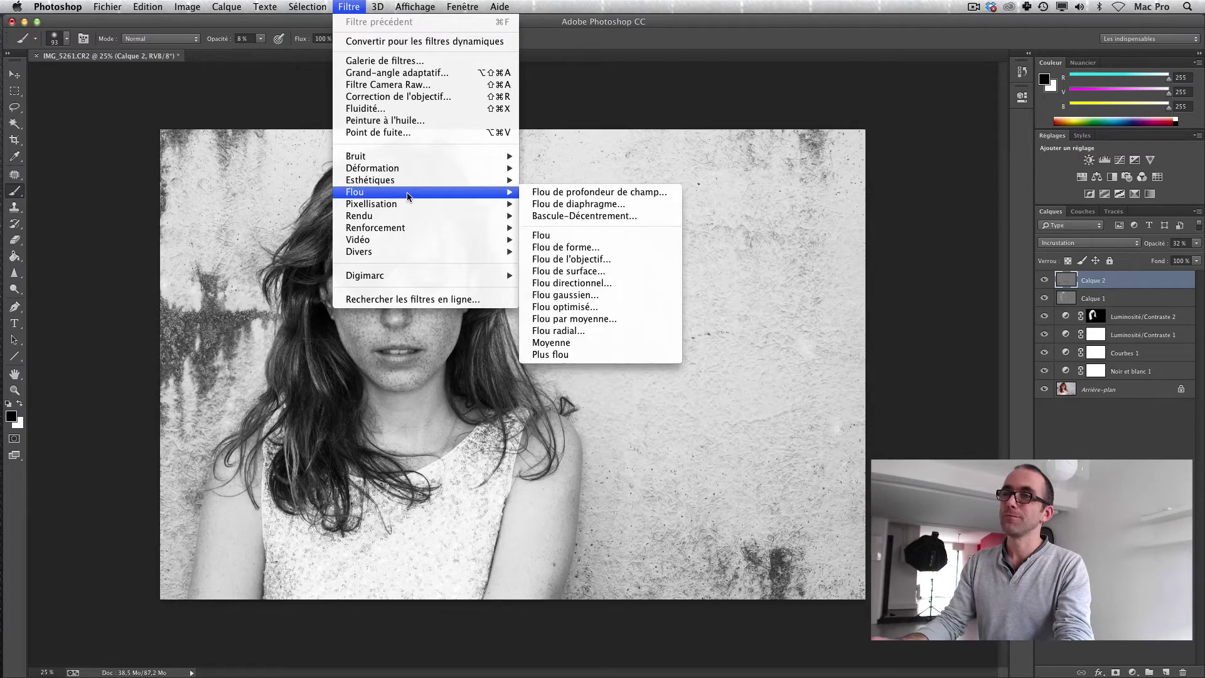
{"action": "left_click", "coordinate": [627, 295]}
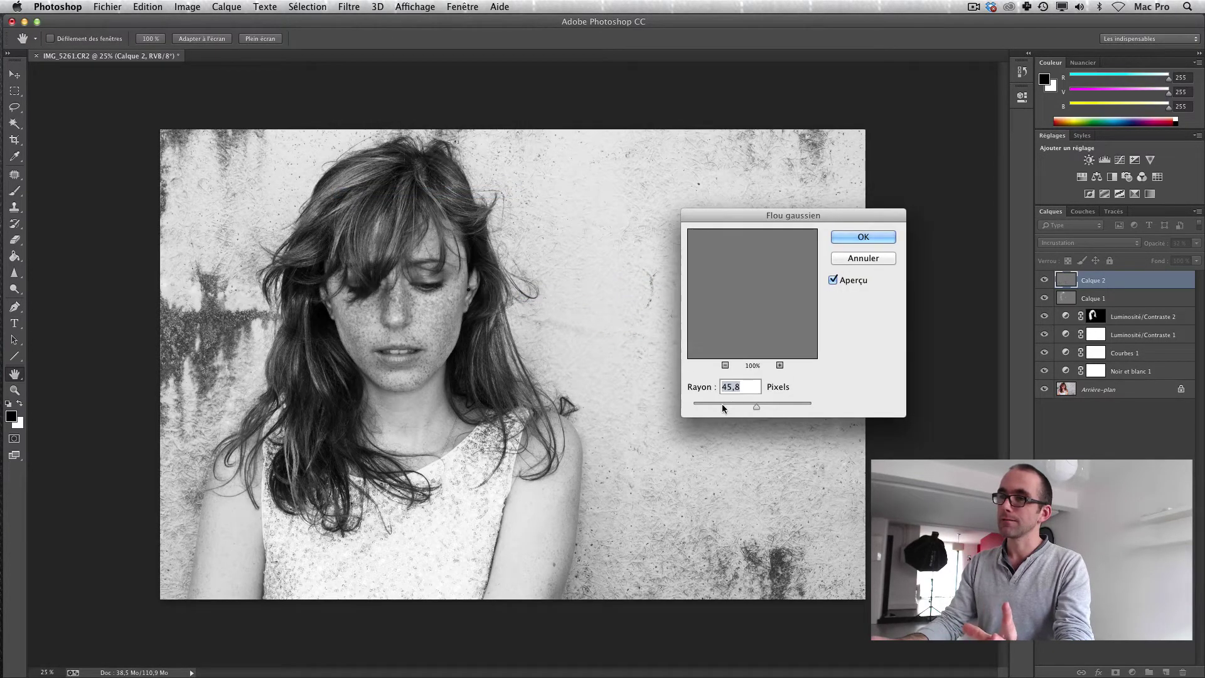
{"action": "left_click", "coordinate": [721, 405]}
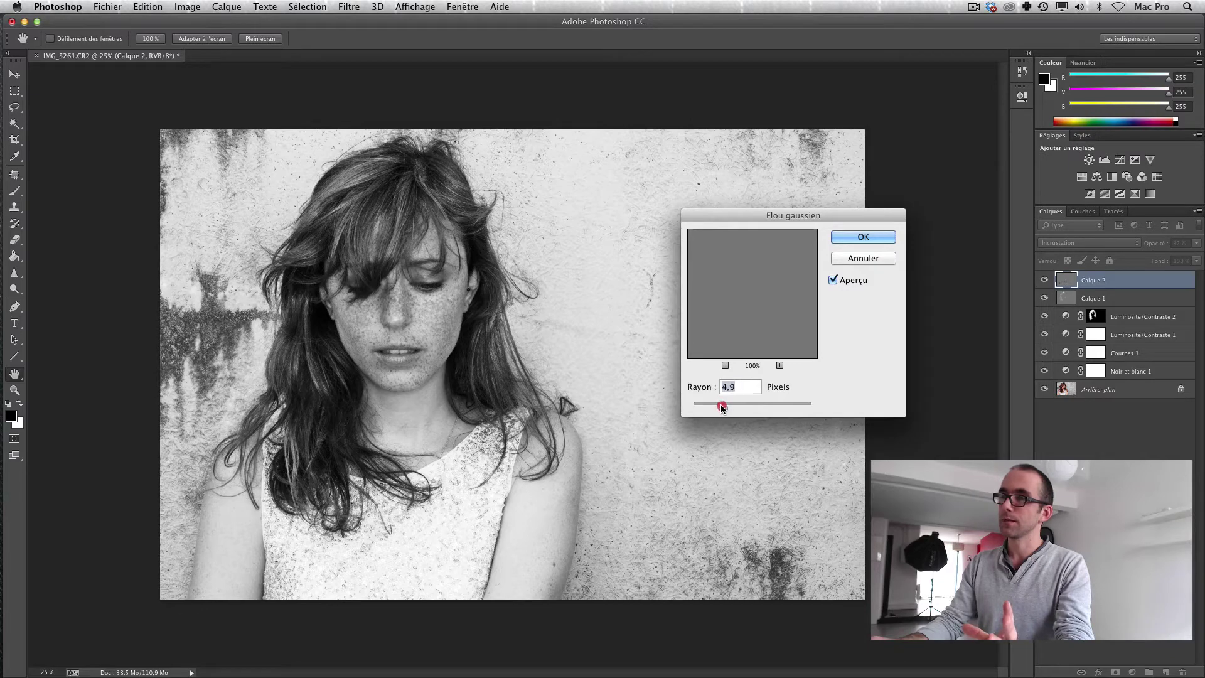
{"action": "left_click", "coordinate": [719, 406]}
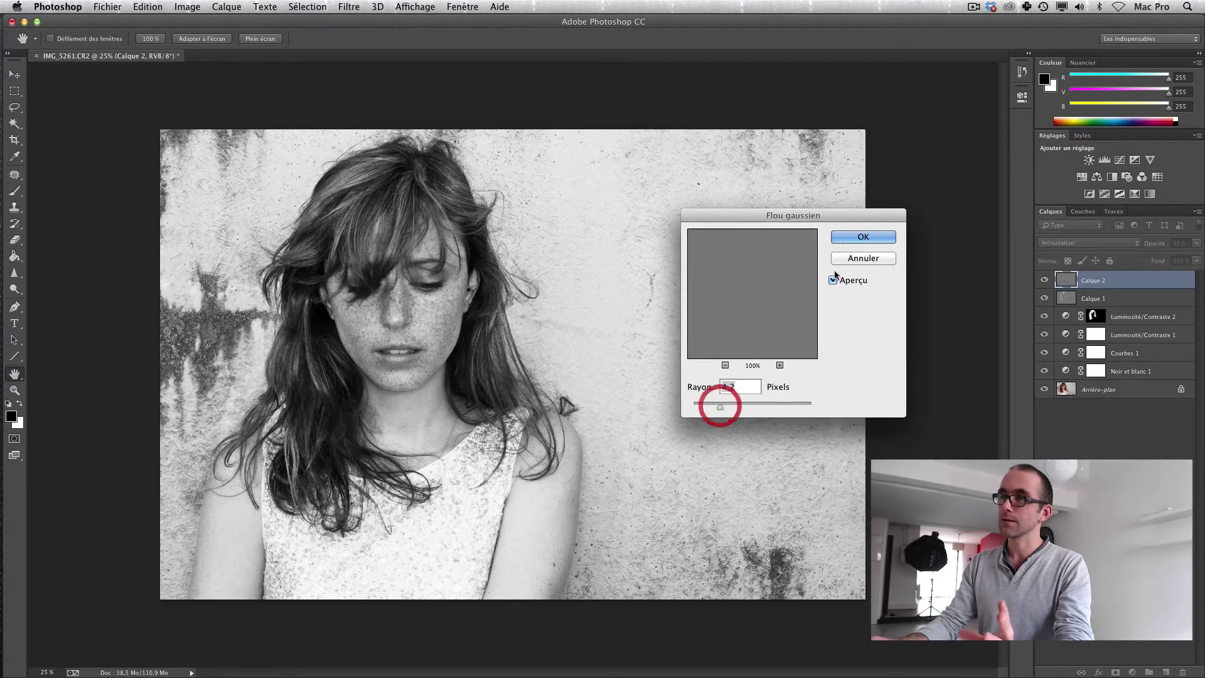
{"action": "left_click", "coordinate": [862, 237]}
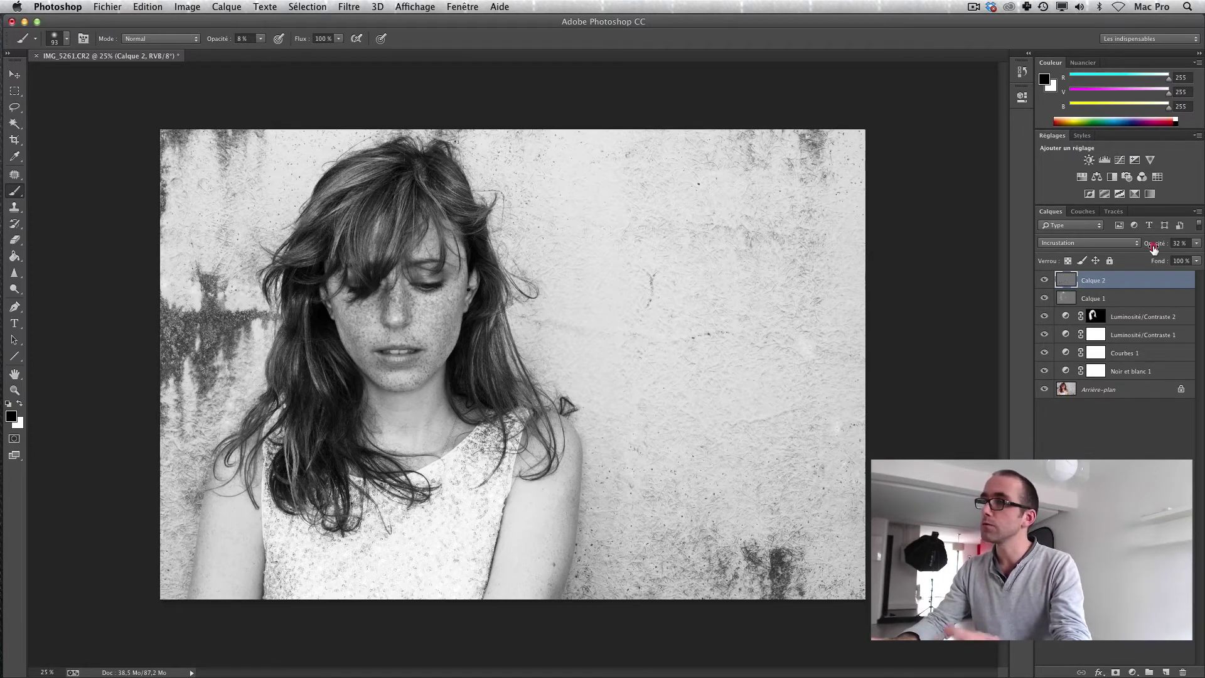
Step: Lower the opacity of the black-painted gray layer Calque 2 to 20%
{"action": "left_click_drag", "start_coordinate": [1153, 248], "coordinate": [1159, 247]}
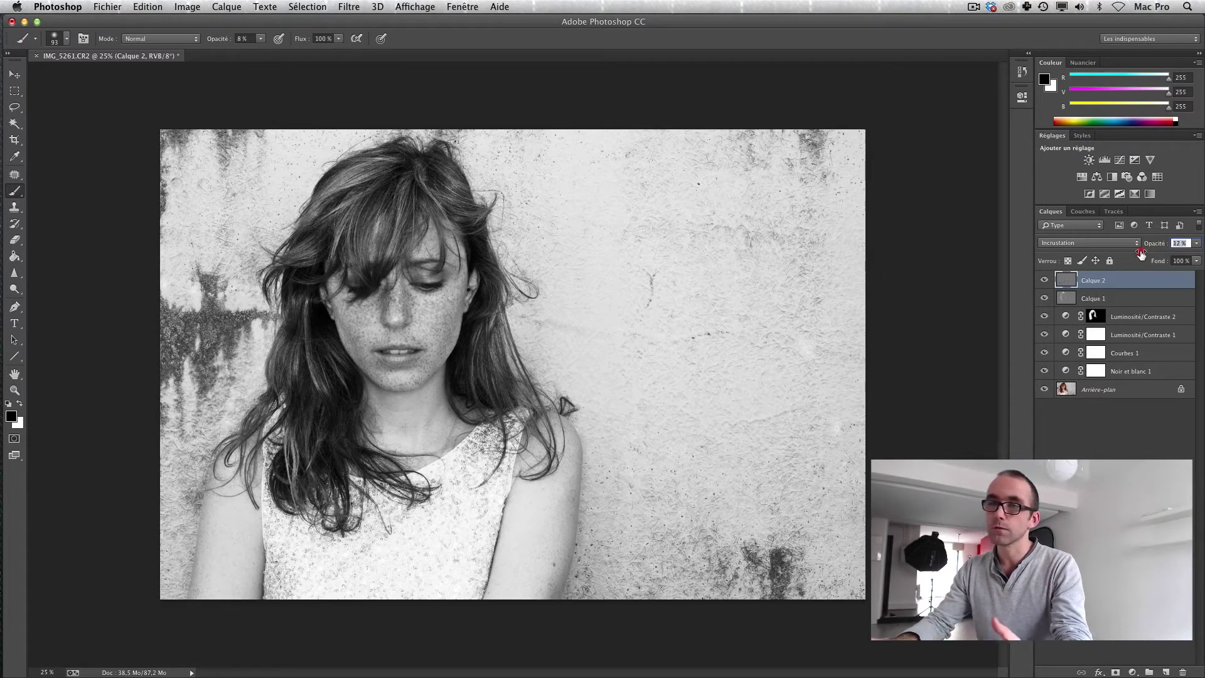
{"action": "left_click_drag", "start_coordinate": [1142, 256], "coordinate": [1142, 255]}
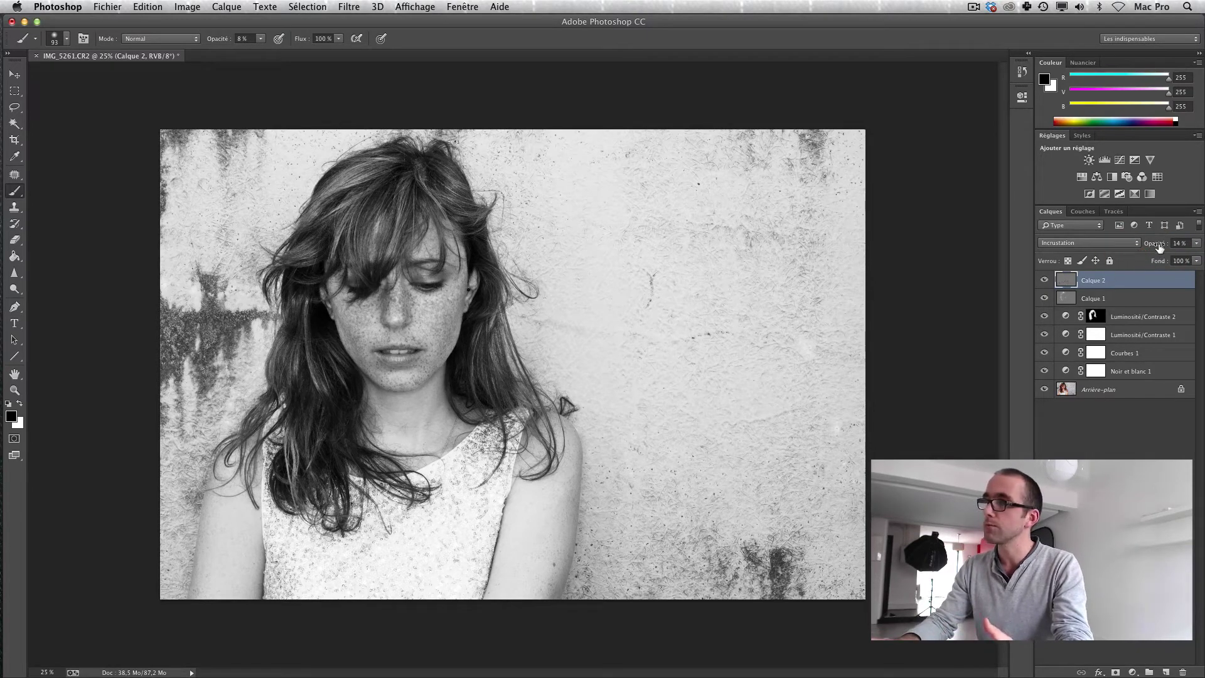
{"action": "left_click_drag", "start_coordinate": [1159, 246], "coordinate": [1165, 245]}
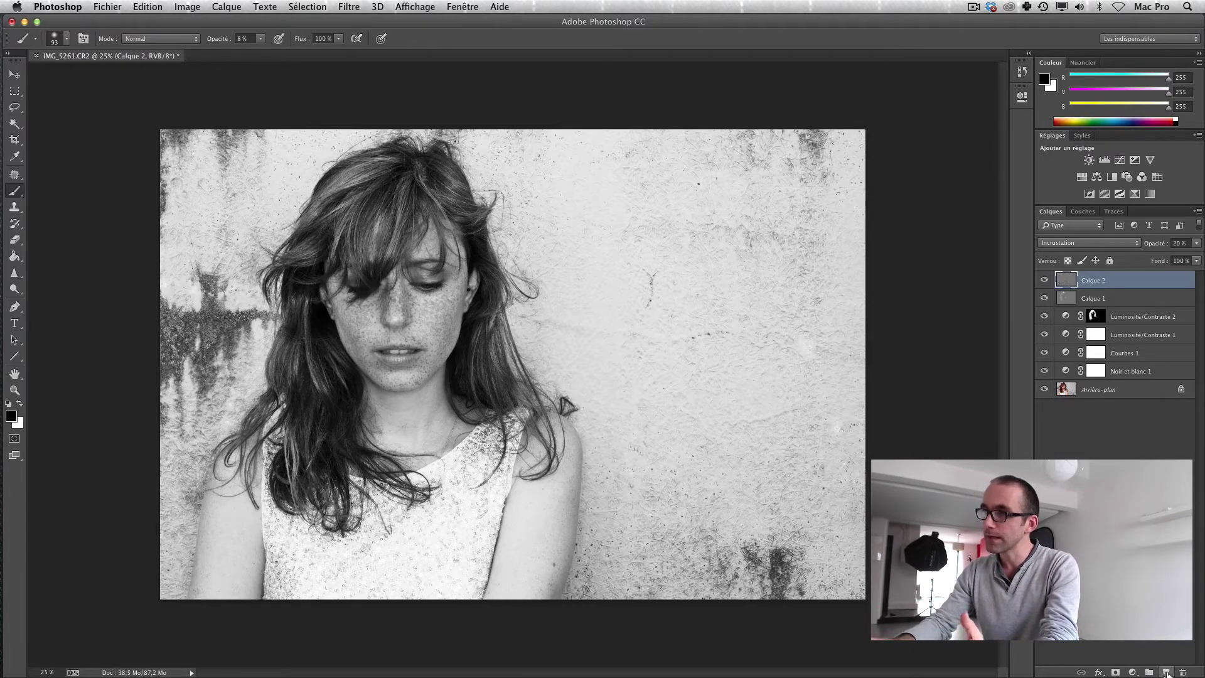
Step: Add a new layer above Calque 2, fill it with 50% gray and set its blend mode to Incrustation
{"action": "left_click", "coordinate": [1165, 672]}
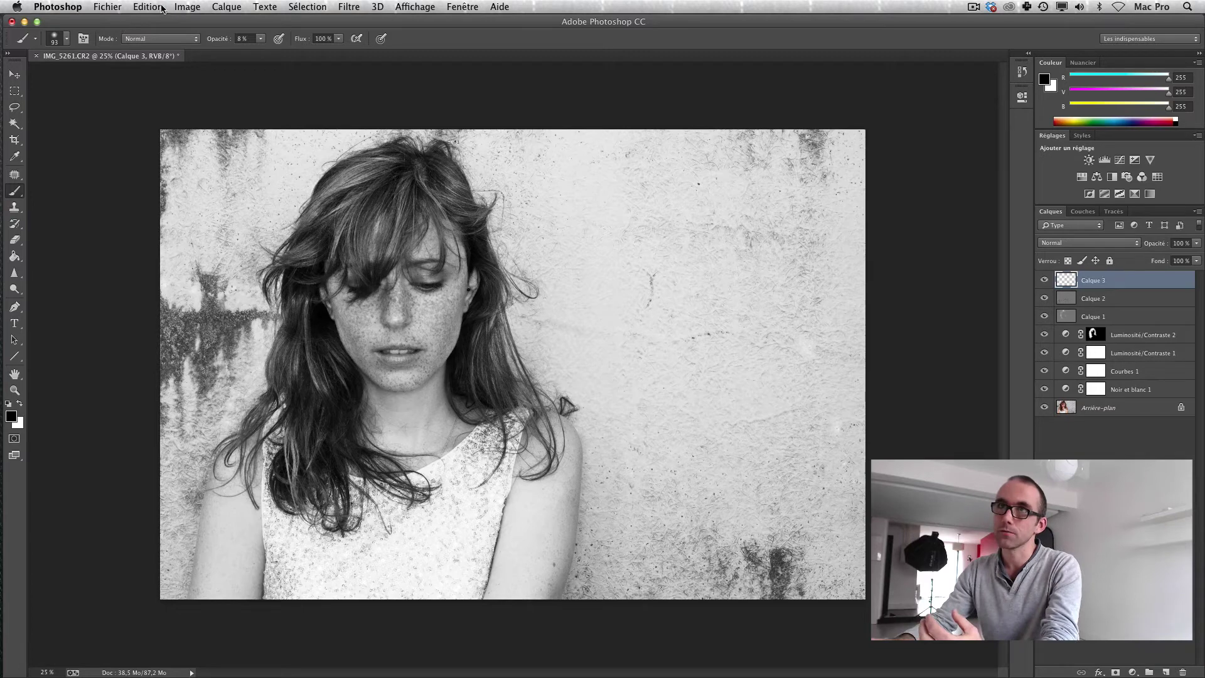
{"action": "left_click", "coordinate": [162, 9]}
{"action": "left_click", "coordinate": [190, 192]}
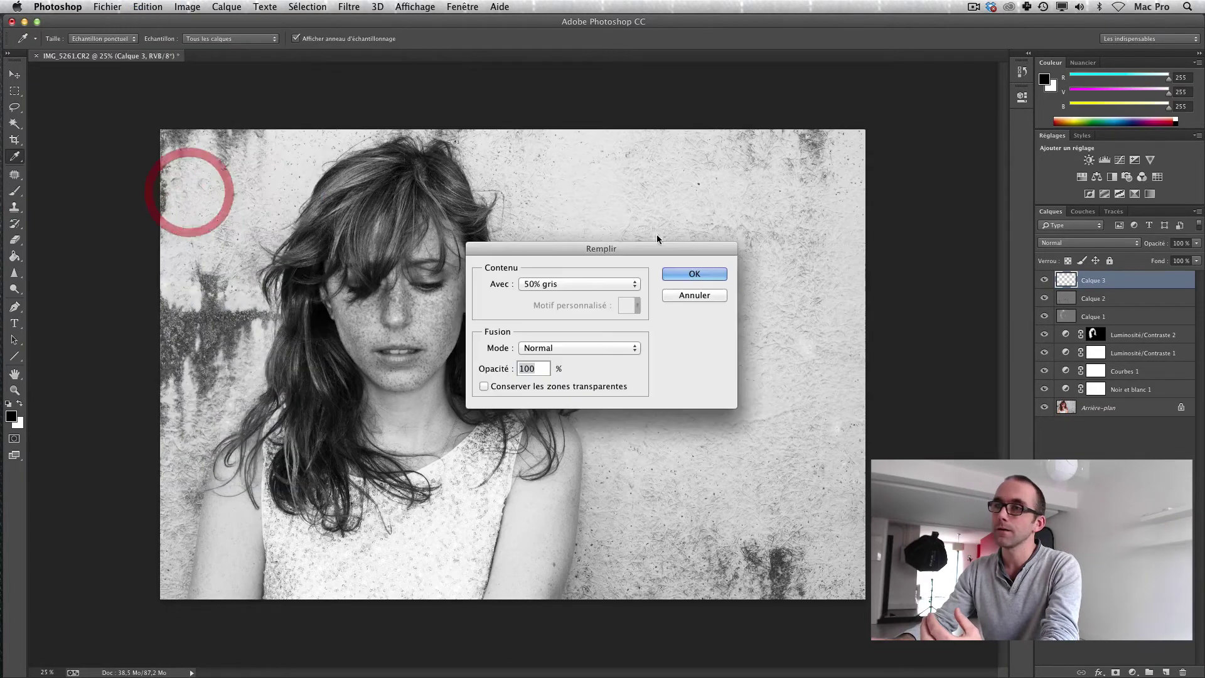
{"action": "left_click", "coordinate": [677, 271]}
{"action": "key", "text": "b"}
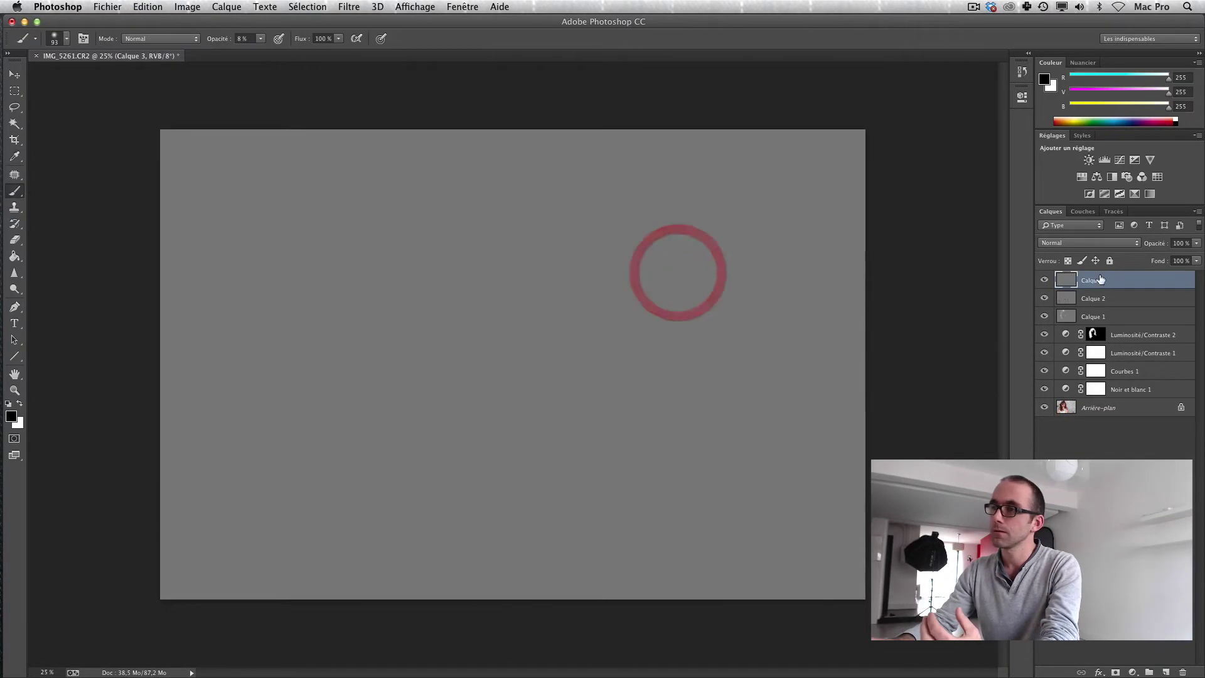
{"action": "left_click", "coordinate": [1101, 242]}
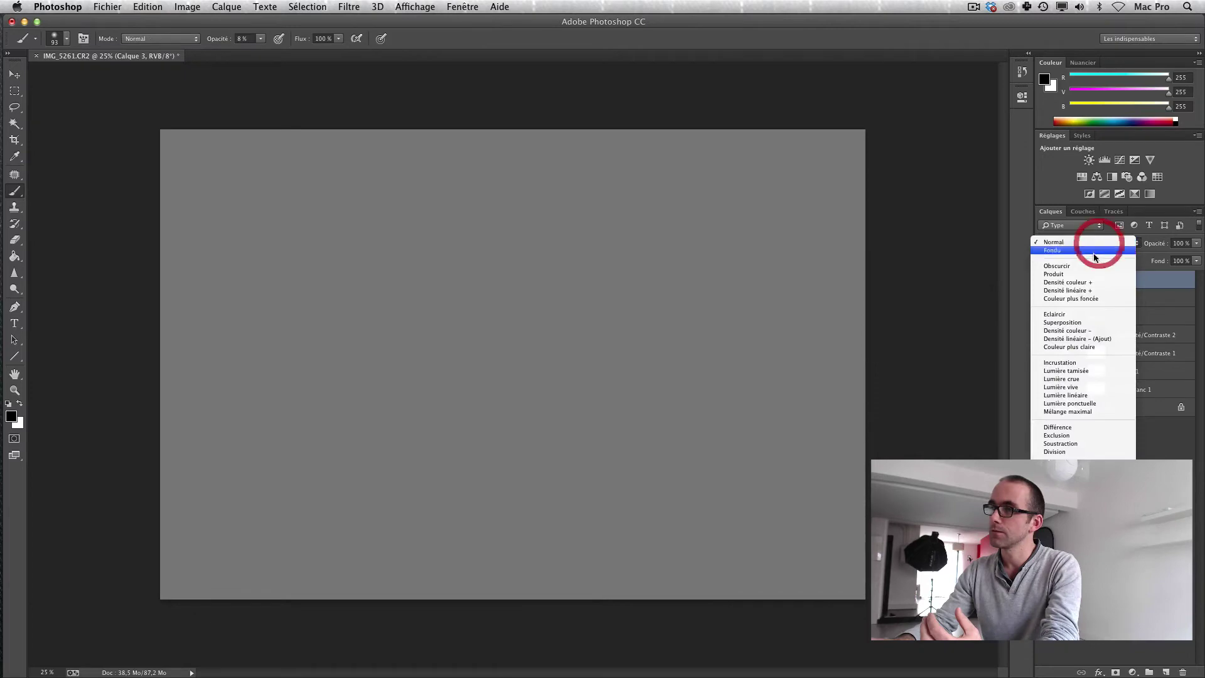
{"action": "left_click", "coordinate": [1070, 362]}
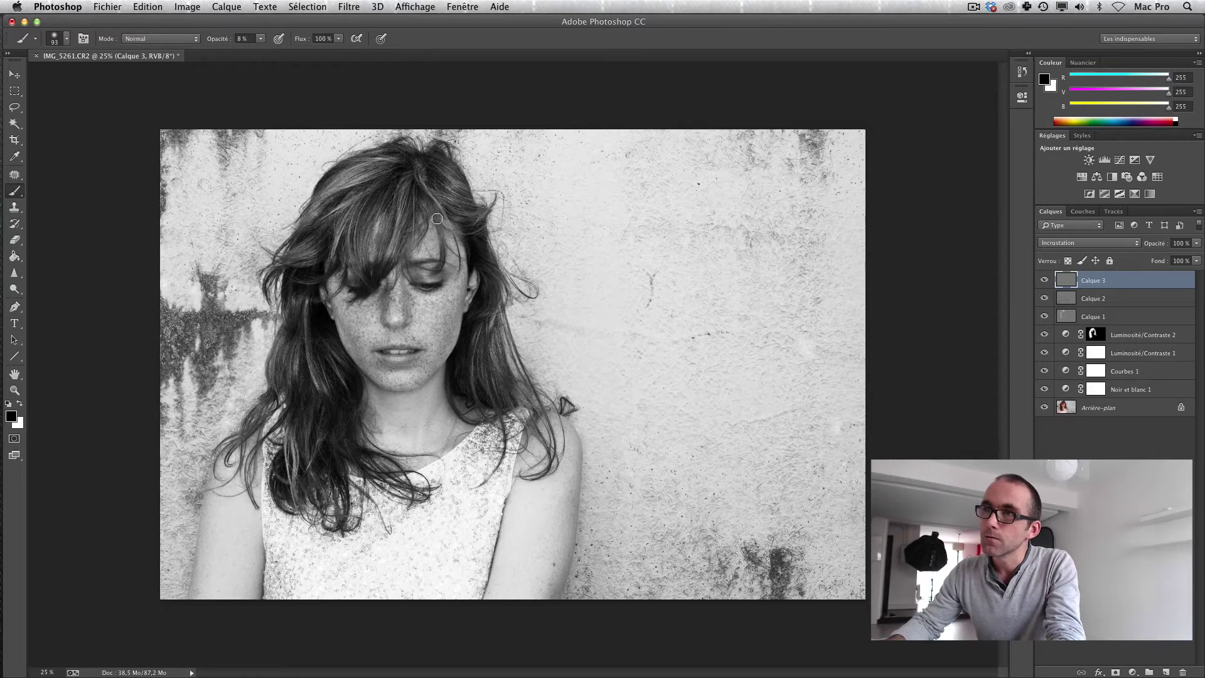
Step: Paint black at 8% brush opacity on the new gray layer over the forehead, both sides of the face and the chin
{"action": "mouse_move", "coordinate": [436, 223]}
{"action": "left_mouse_down"}
{"action": "mouse_move", "coordinate": [436, 210]}
{"action": "mouse_move", "coordinate": [374, 239]}
{"action": "left_mouse_up"}
{"action": "left_click_drag", "start_coordinate": [377, 228], "coordinate": [375, 233]}
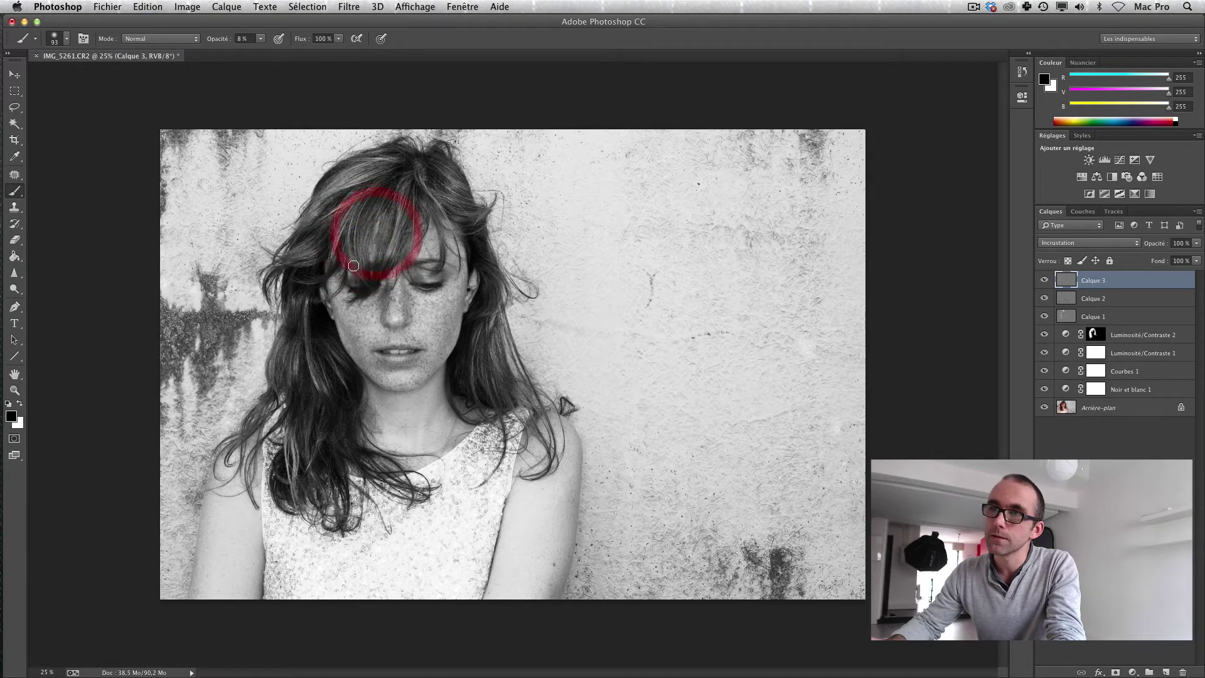
{"action": "mouse_move", "coordinate": [327, 269]}
{"action": "left_mouse_down"}
{"action": "mouse_move", "coordinate": [337, 339]}
{"action": "mouse_move", "coordinate": [358, 371]}
{"action": "mouse_move", "coordinate": [392, 388]}
{"action": "left_mouse_up"}
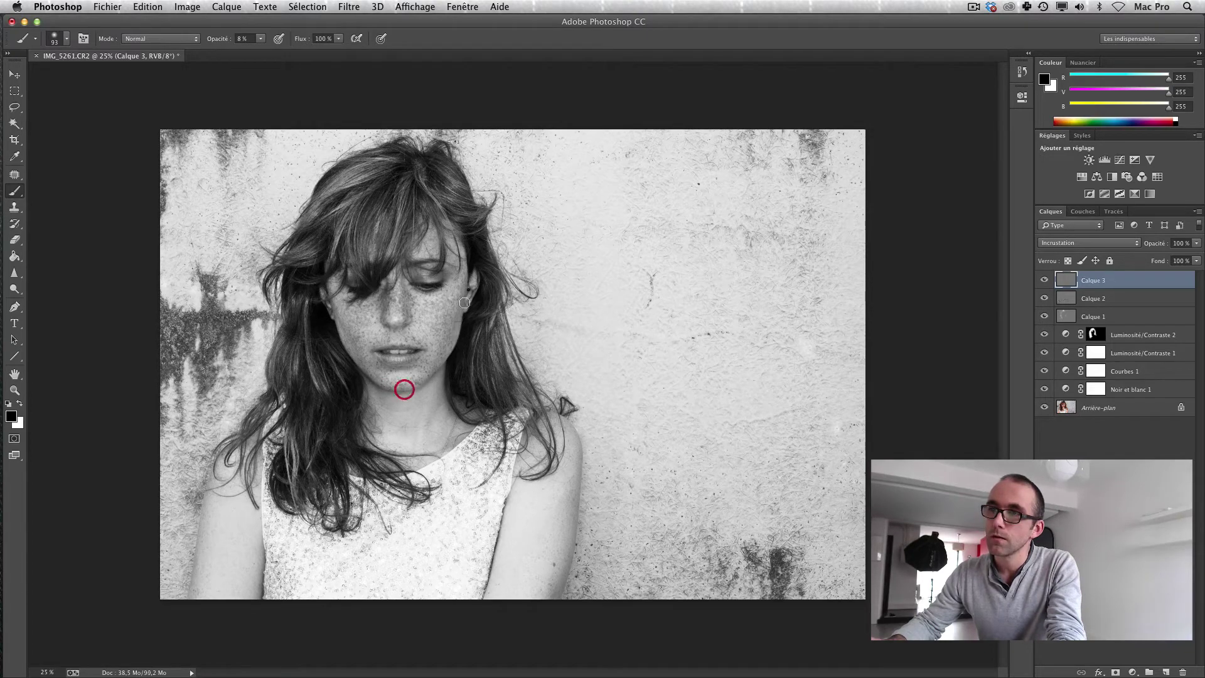
{"action": "mouse_move", "coordinate": [468, 249]}
{"action": "left_mouse_down"}
{"action": "mouse_move", "coordinate": [465, 311]}
{"action": "mouse_move", "coordinate": [431, 371]}
{"action": "left_mouse_up"}
{"action": "mouse_move", "coordinate": [326, 280]}
{"action": "left_mouse_down"}
{"action": "mouse_move", "coordinate": [326, 307]}
{"action": "mouse_move", "coordinate": [363, 369]}
{"action": "mouse_move", "coordinate": [383, 384]}
{"action": "mouse_move", "coordinate": [423, 384]}
{"action": "mouse_move", "coordinate": [399, 376]}
{"action": "left_mouse_up"}
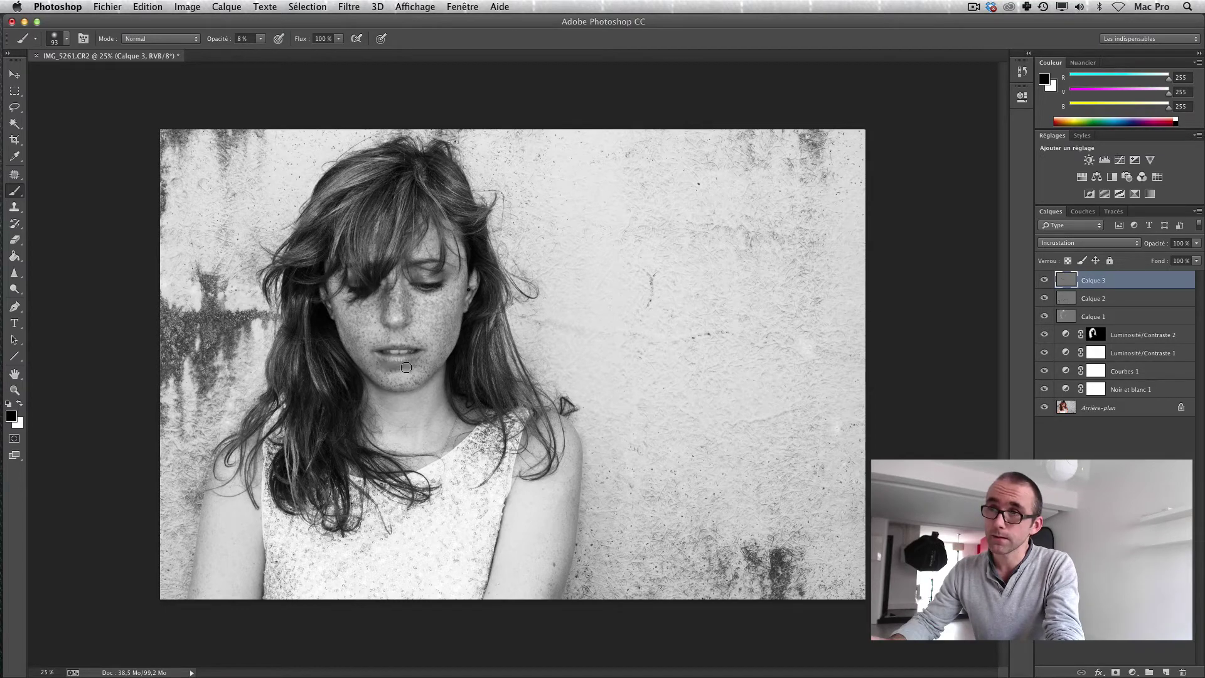
Step: Shape the chin with alternating dabs, white just below the lower lip and black slightly lower on the chin
{"action": "key", "text": "x"}
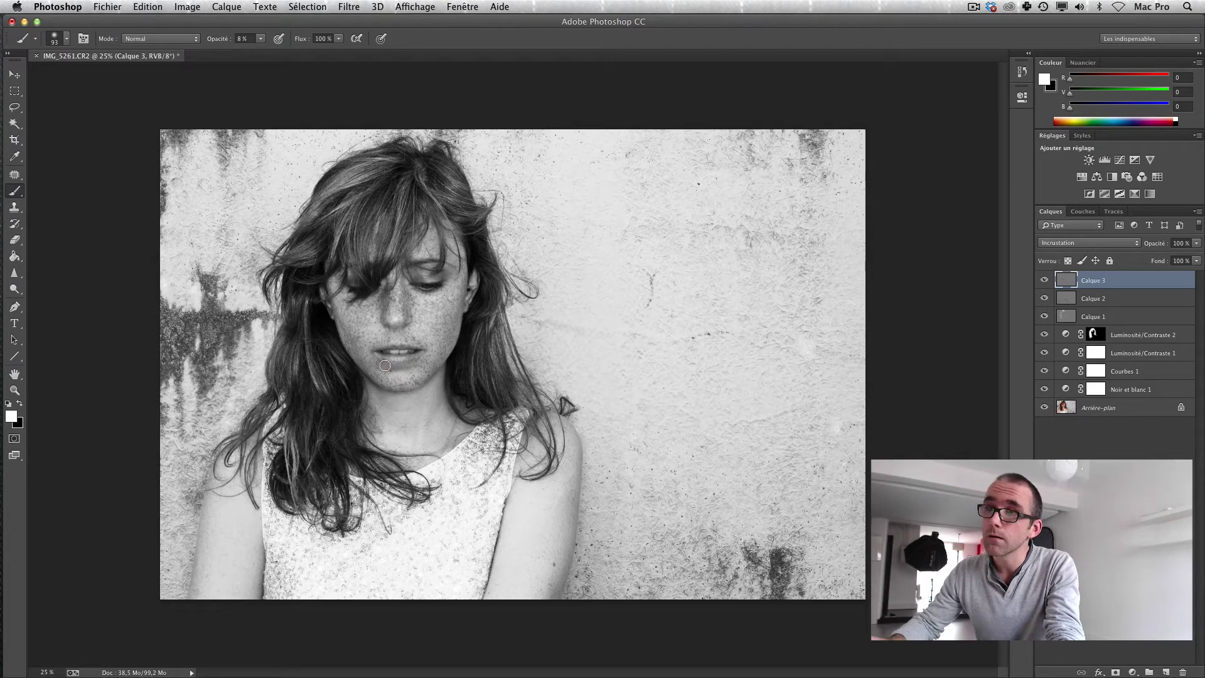
{"action": "left_click", "coordinate": [386, 365]}
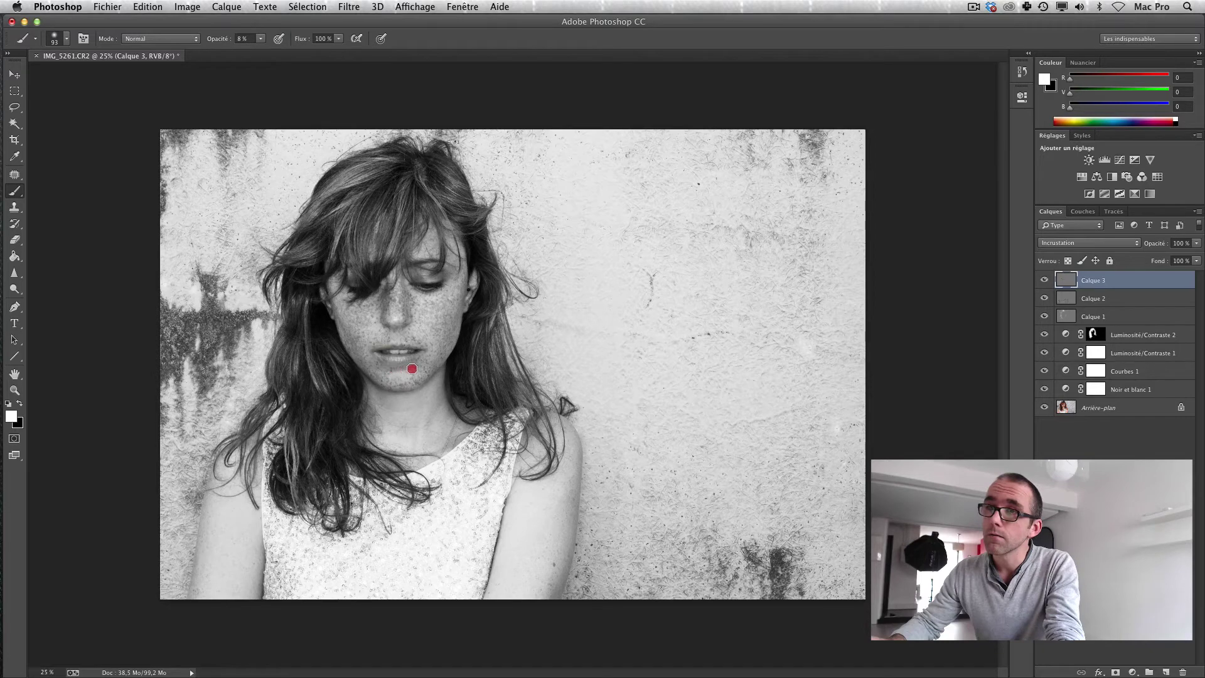
{"action": "left_click", "coordinate": [412, 368]}
{"action": "key", "text": "x"}
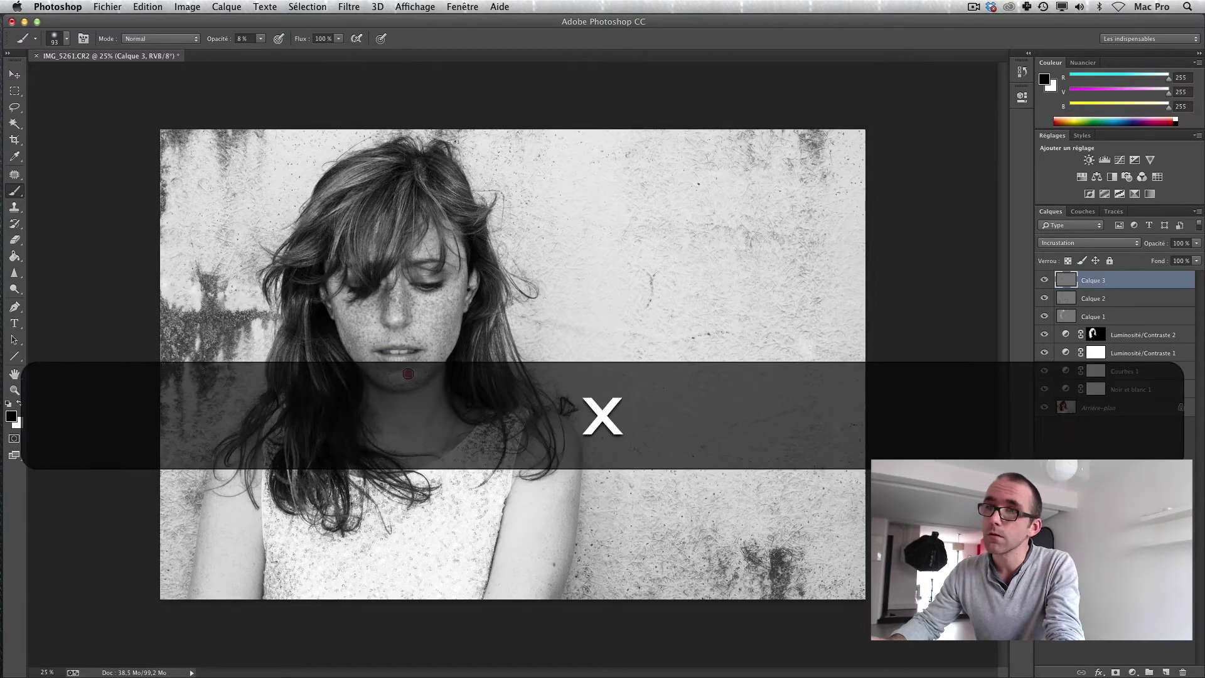
{"action": "left_click", "coordinate": [388, 375]}
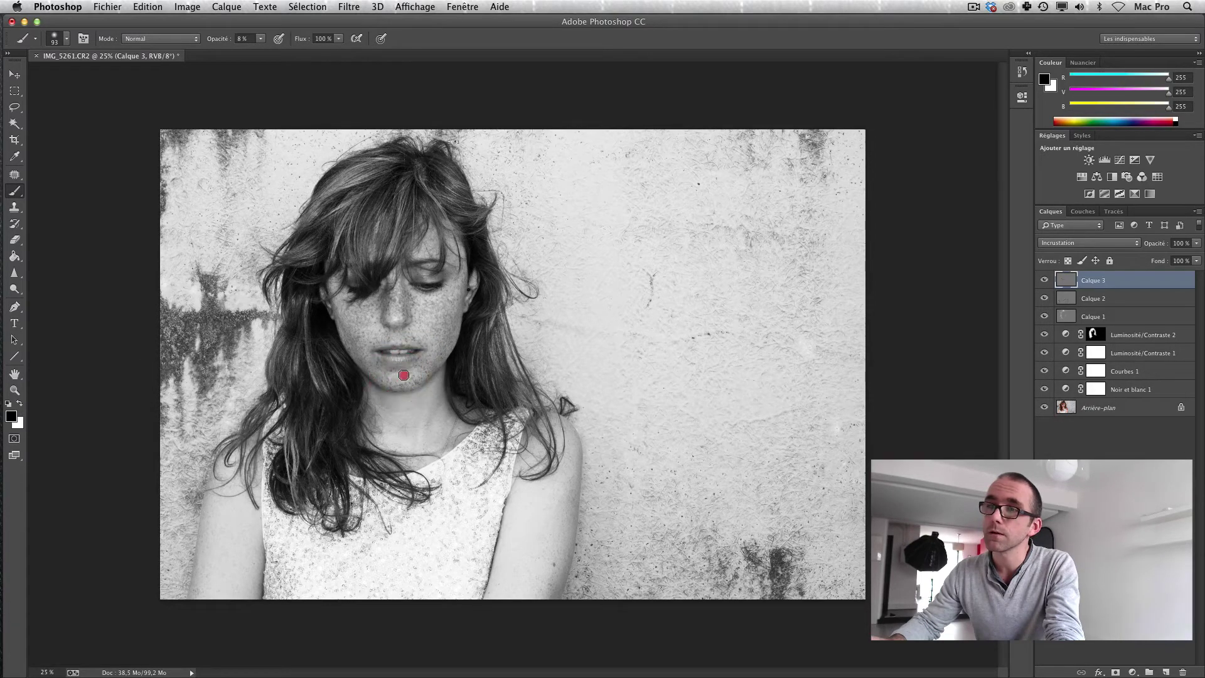
{"action": "left_click_drag", "start_coordinate": [403, 375], "coordinate": [404, 368]}
{"action": "key", "text": "x"}
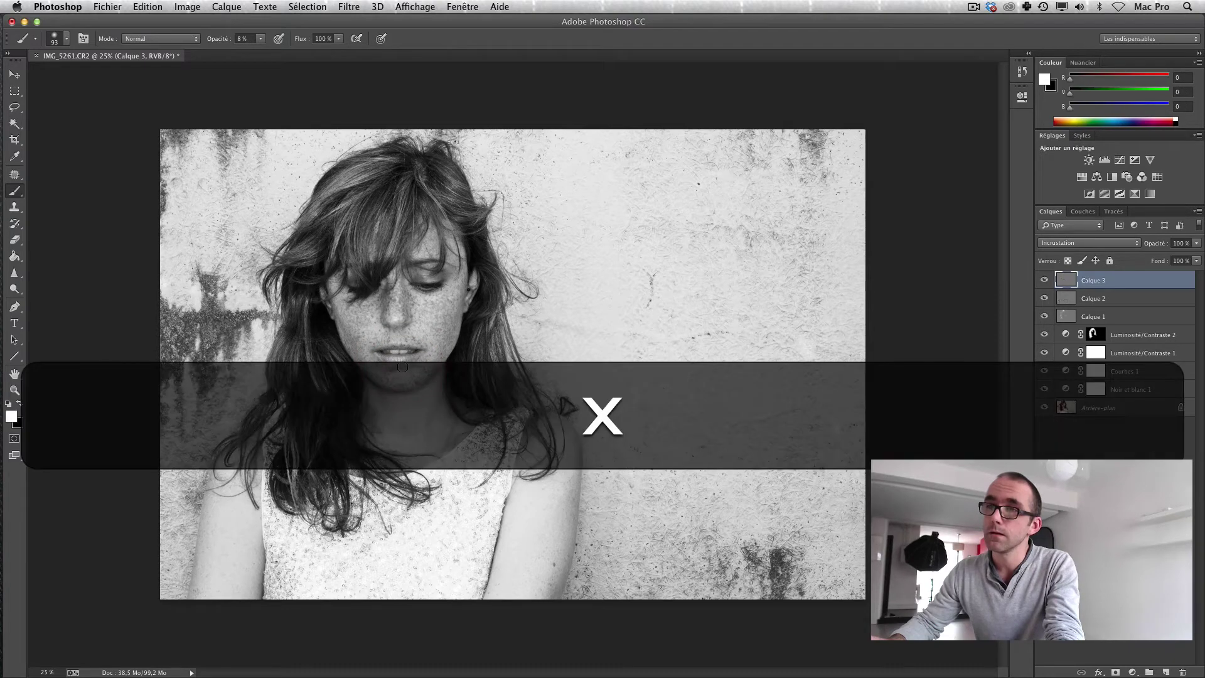
{"action": "left_click", "coordinate": [384, 369]}
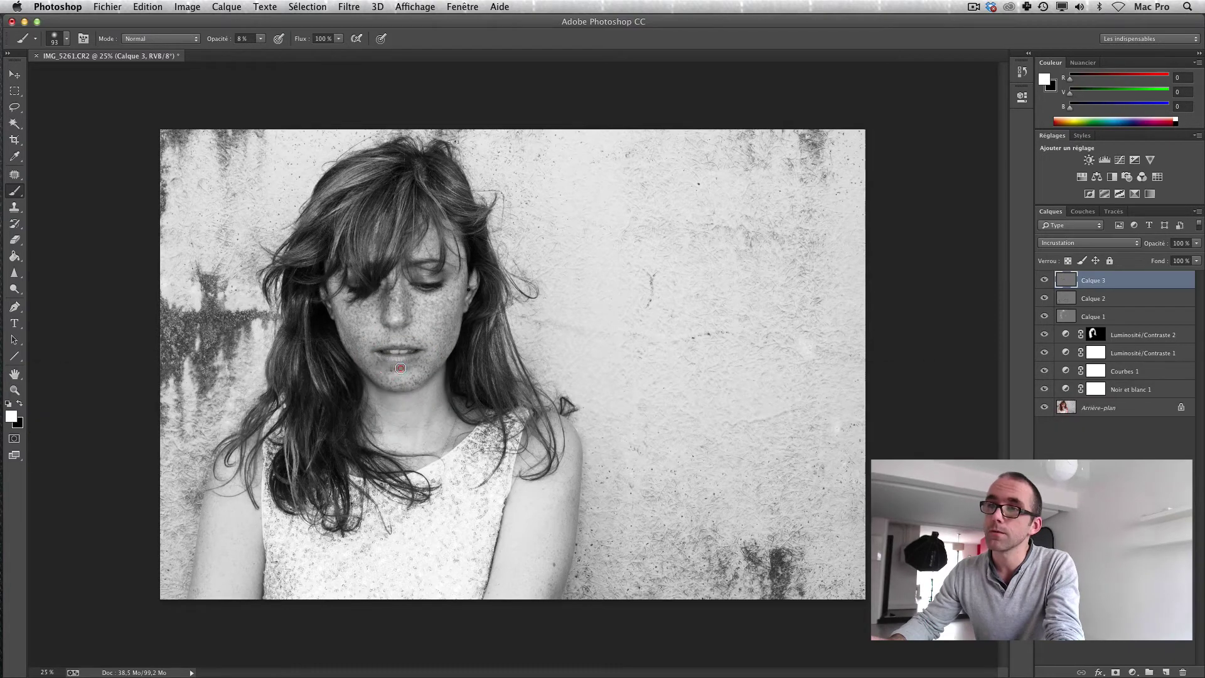
{"action": "left_click", "coordinate": [381, 362]}
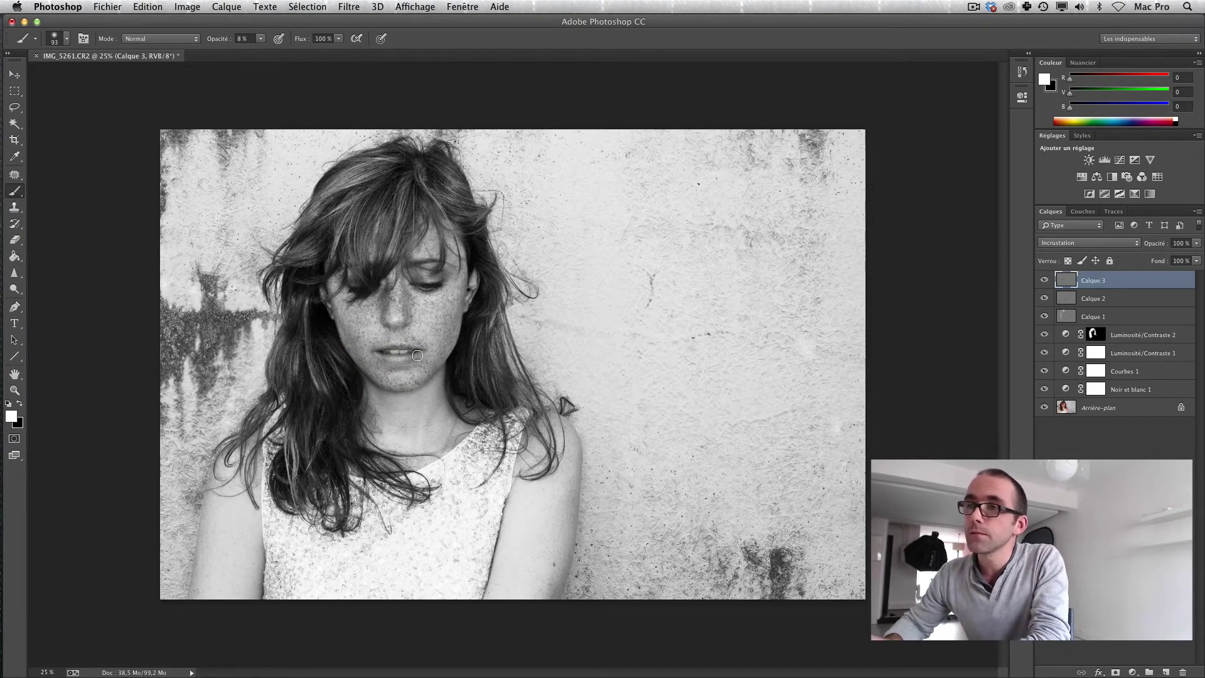
Step: Lighten the lips with white, first at the existing brush opacity and again with it raised to 20%
{"action": "mouse_move", "coordinate": [390, 352]}
{"action": "left_mouse_down"}
{"action": "mouse_move", "coordinate": [411, 352]}
{"action": "mouse_move", "coordinate": [389, 351]}
{"action": "left_mouse_up"}
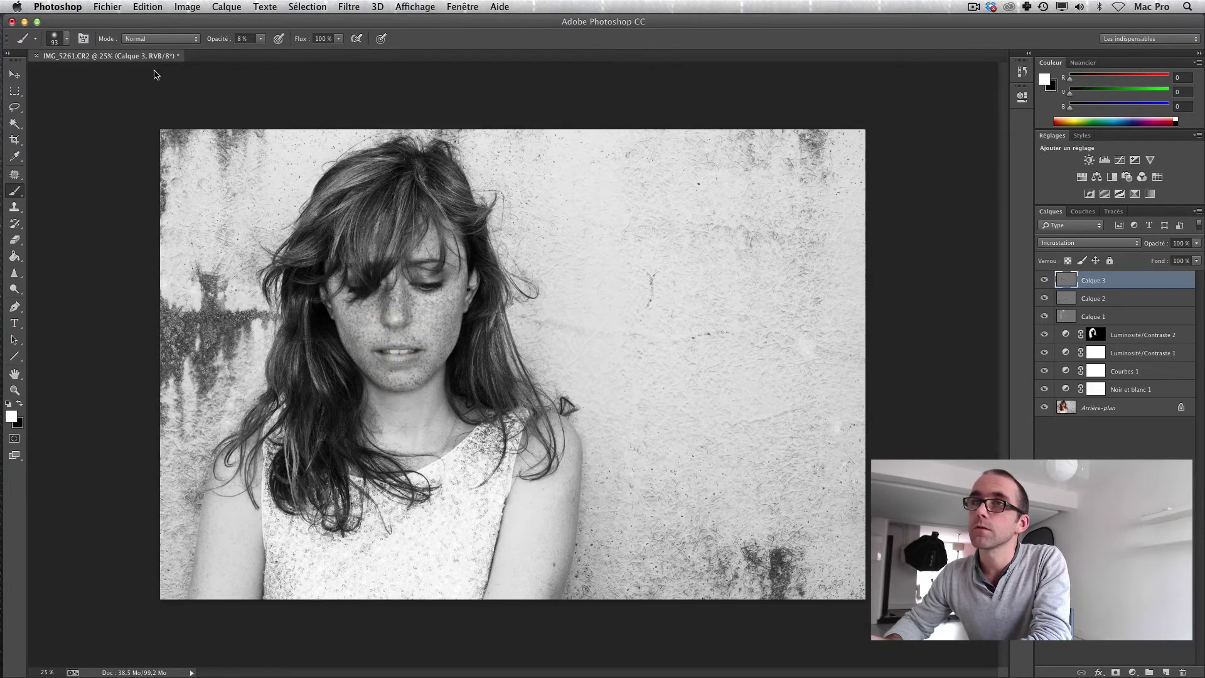
{"action": "left_click_drag", "start_coordinate": [219, 41], "coordinate": [229, 43]}
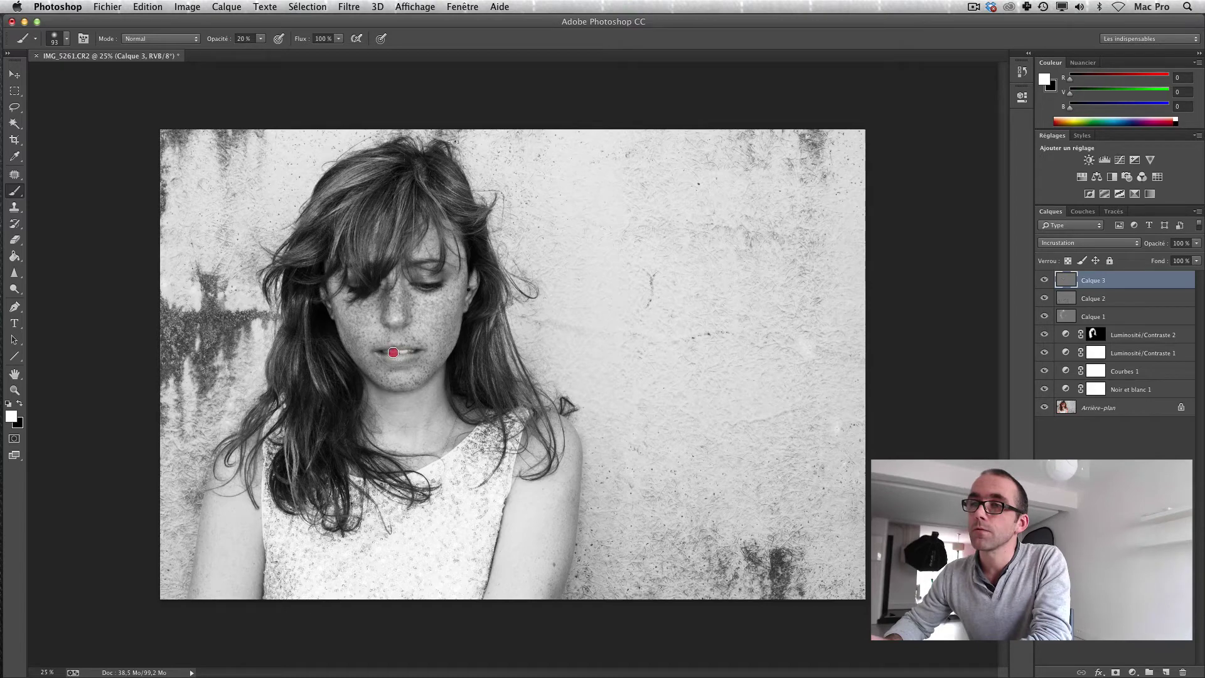
{"action": "left_click_drag", "start_coordinate": [389, 352], "coordinate": [390, 352]}
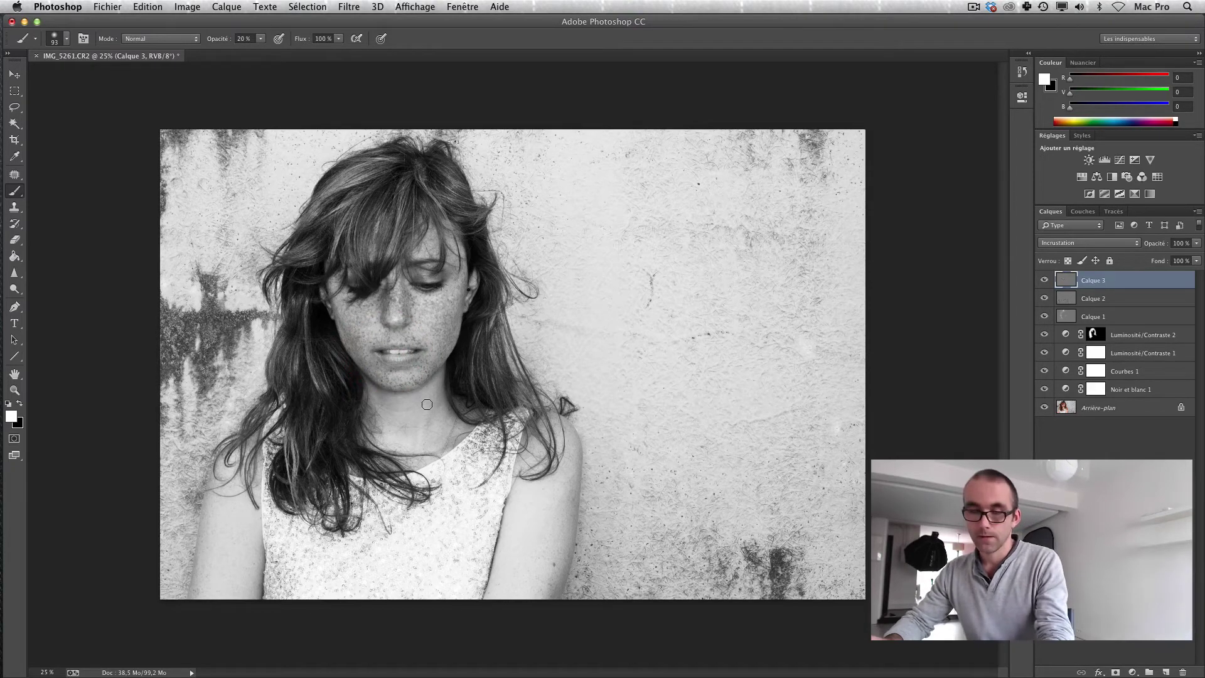
Step: Darken the edge of the lower lip with black at 9% brush opacity
{"action": "key", "text": "x"}
{"action": "left_click_drag", "start_coordinate": [219, 41], "coordinate": [215, 41]}
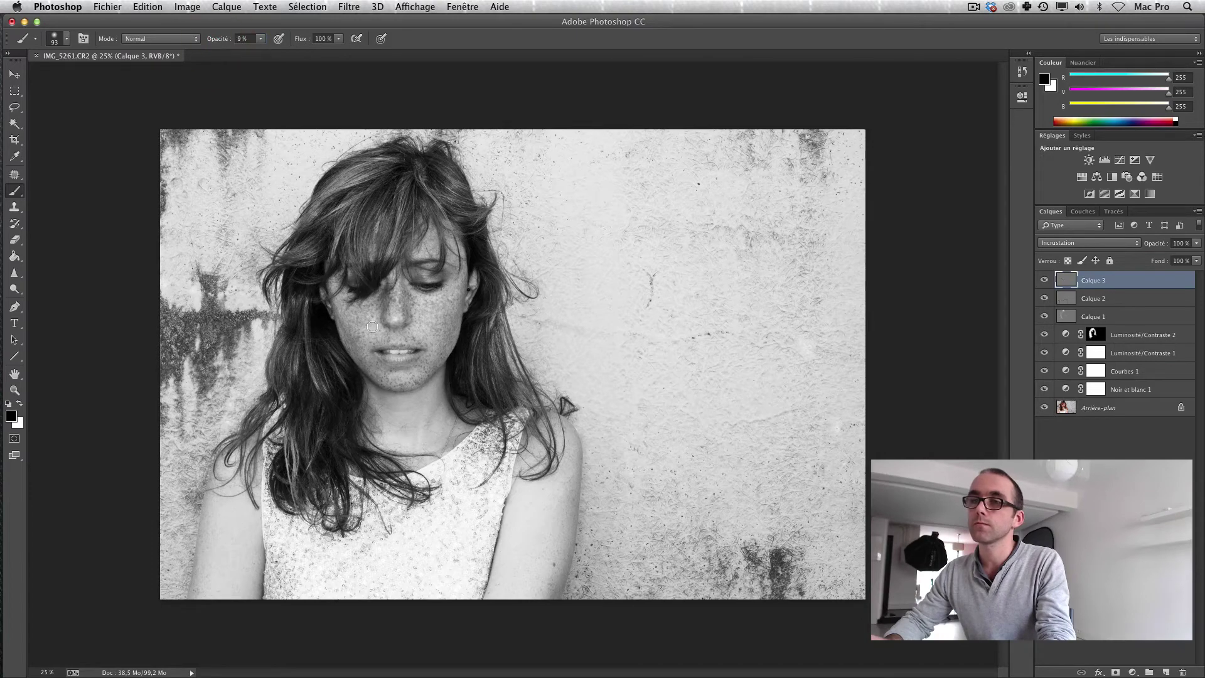
{"action": "left_click_drag", "start_coordinate": [396, 359], "coordinate": [386, 353]}
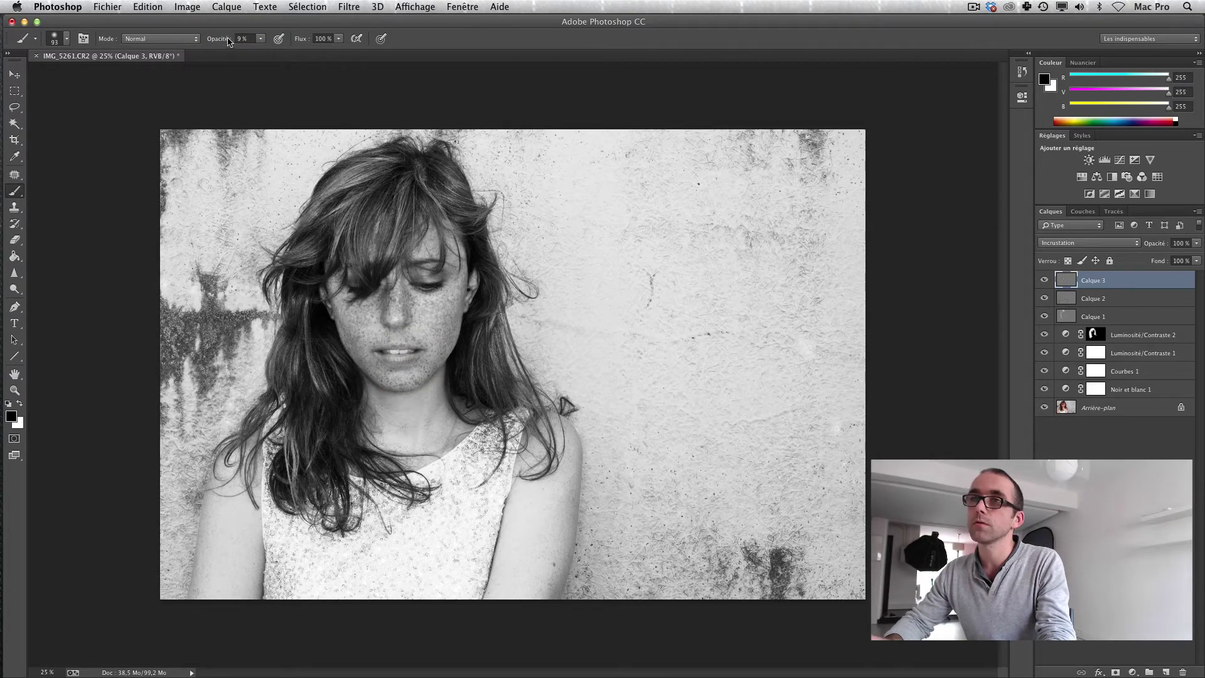
Step: Set the brush opacity to 7% and shape the tip of the nose with alternating black and white dabs
{"action": "left_click_drag", "start_coordinate": [219, 41], "coordinate": [218, 41]}
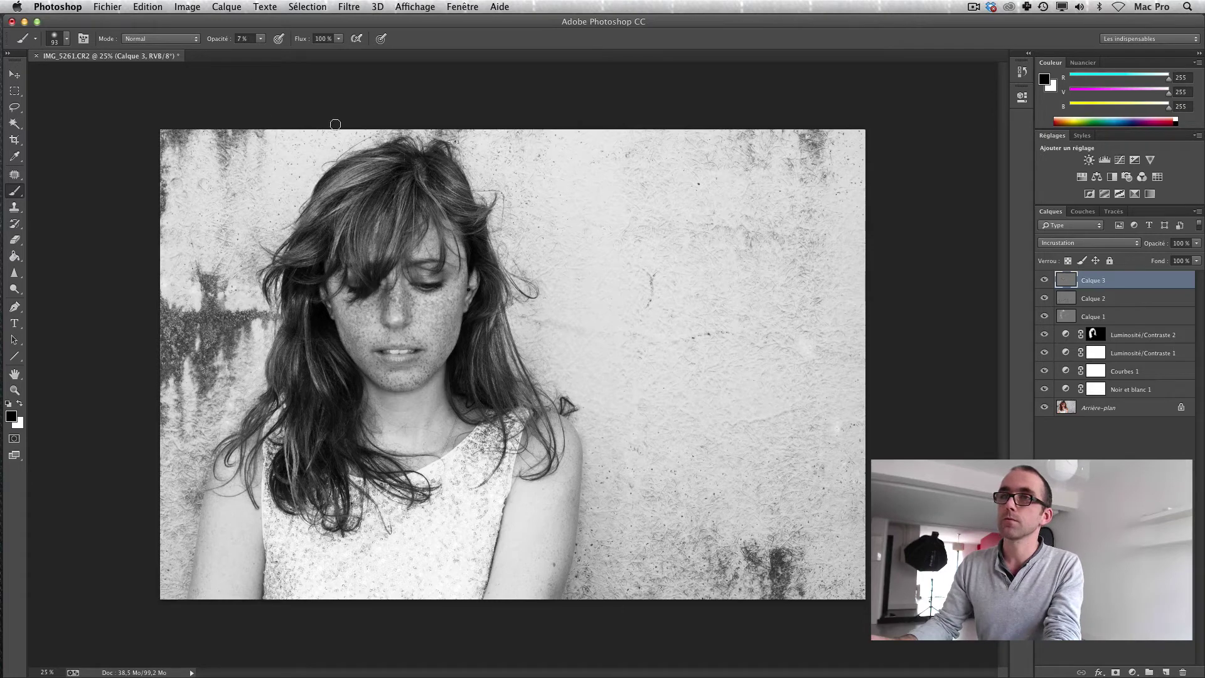
{"action": "left_click", "coordinate": [396, 320]}
{"action": "left_click", "coordinate": [395, 318]}
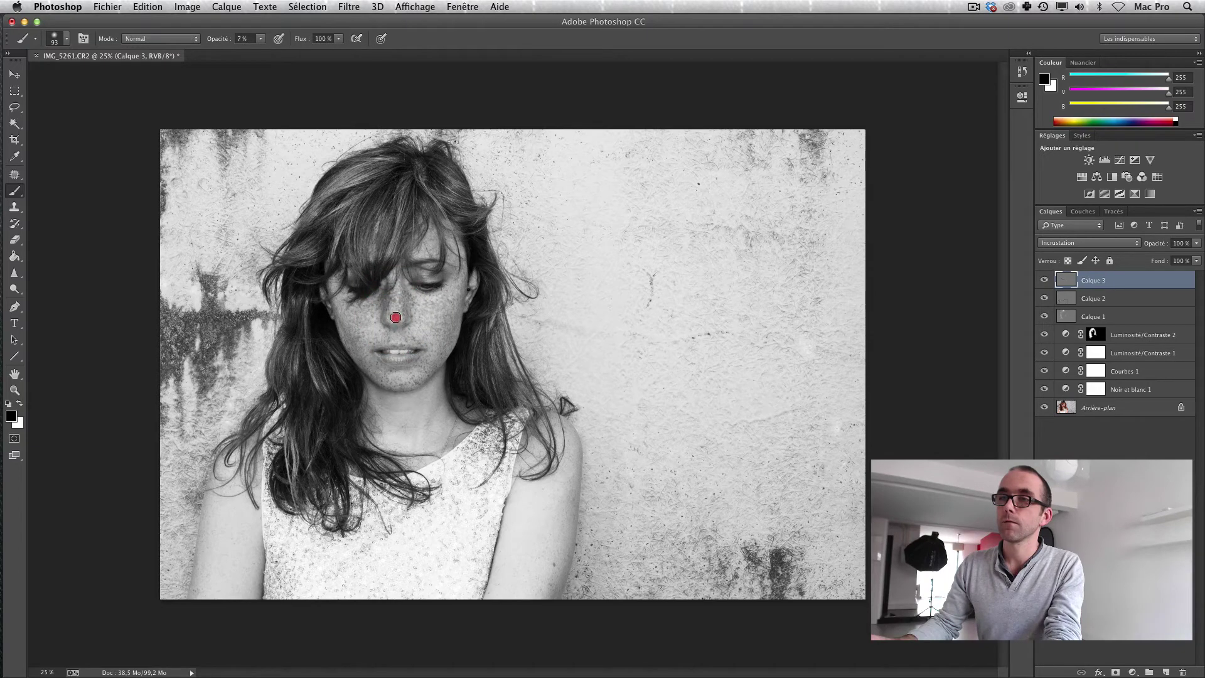
{"action": "left_click", "coordinate": [397, 319]}
{"action": "key", "text": "x"}
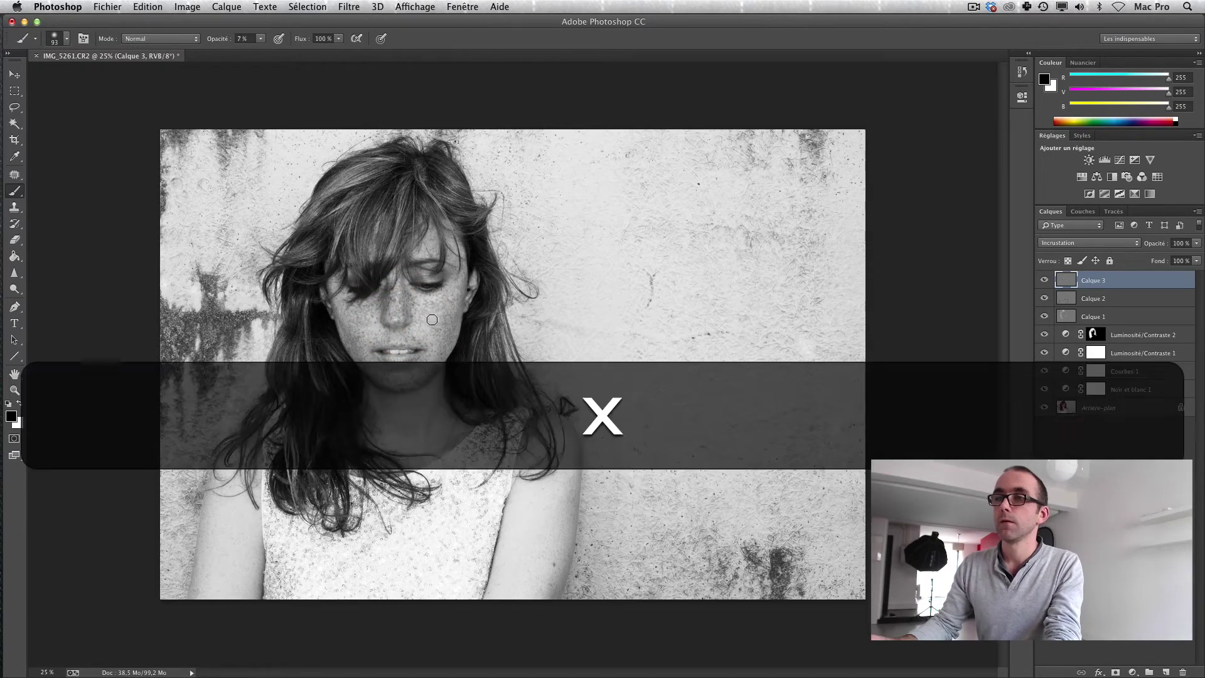
{"action": "left_click", "coordinate": [400, 322]}
{"action": "left_click", "coordinate": [397, 322]}
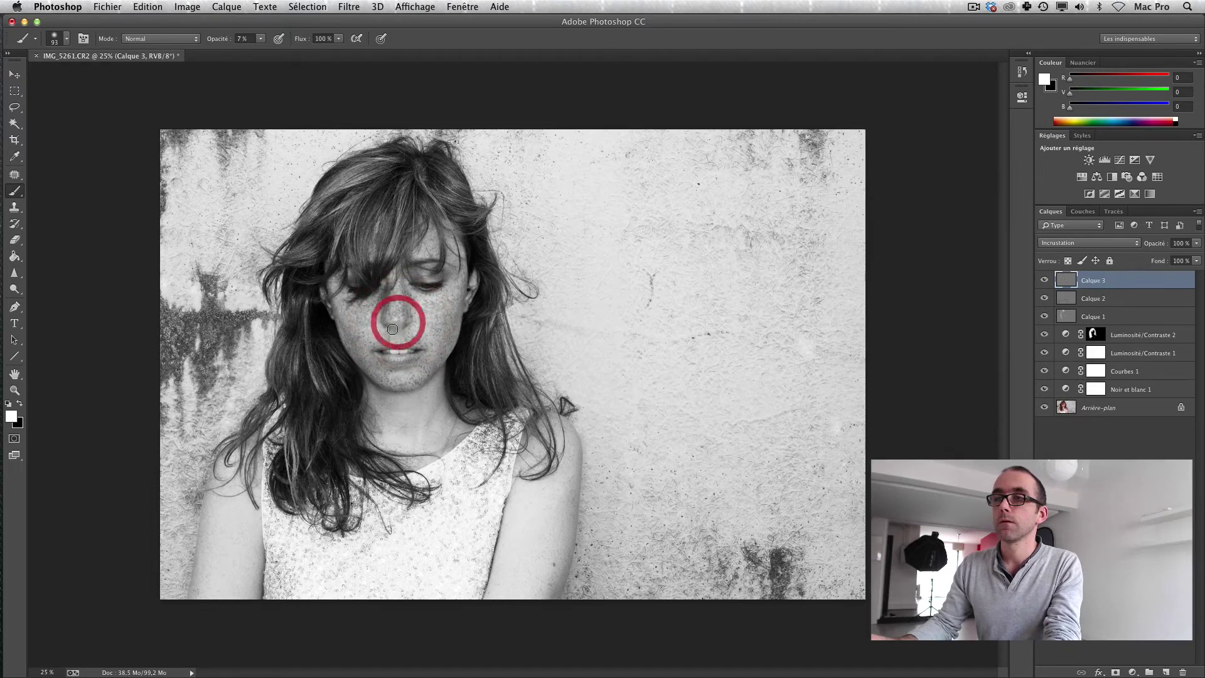
{"action": "key", "text": "x"}
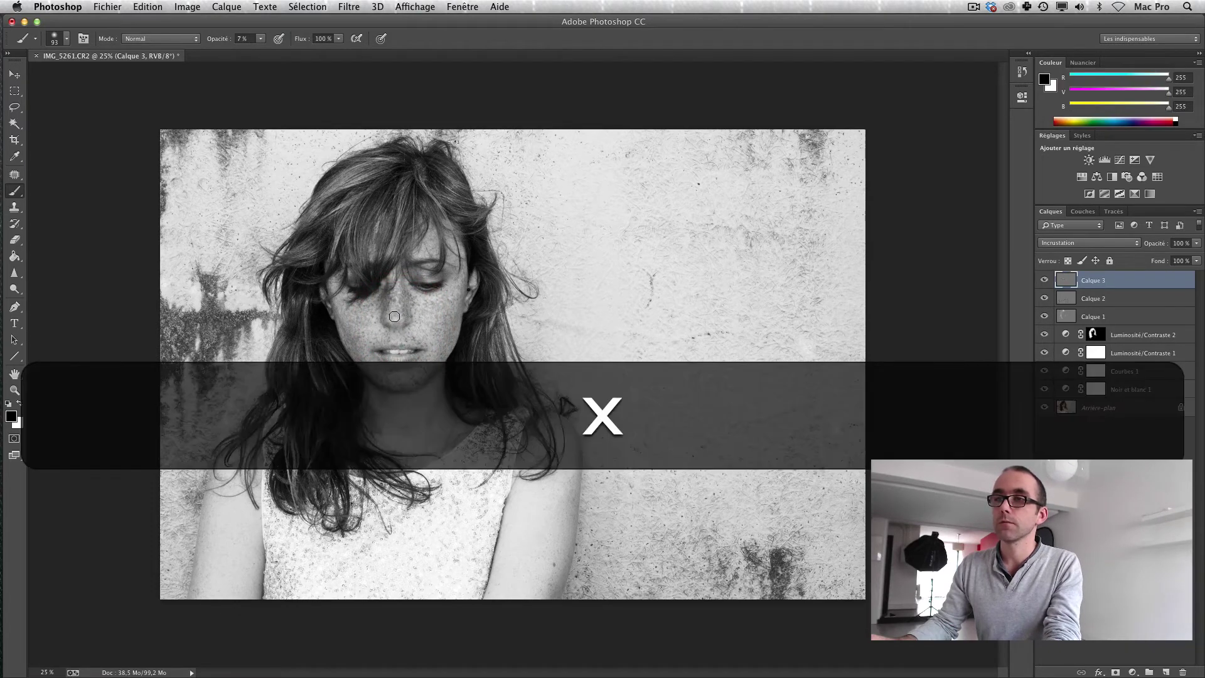
{"action": "left_click", "coordinate": [398, 318]}
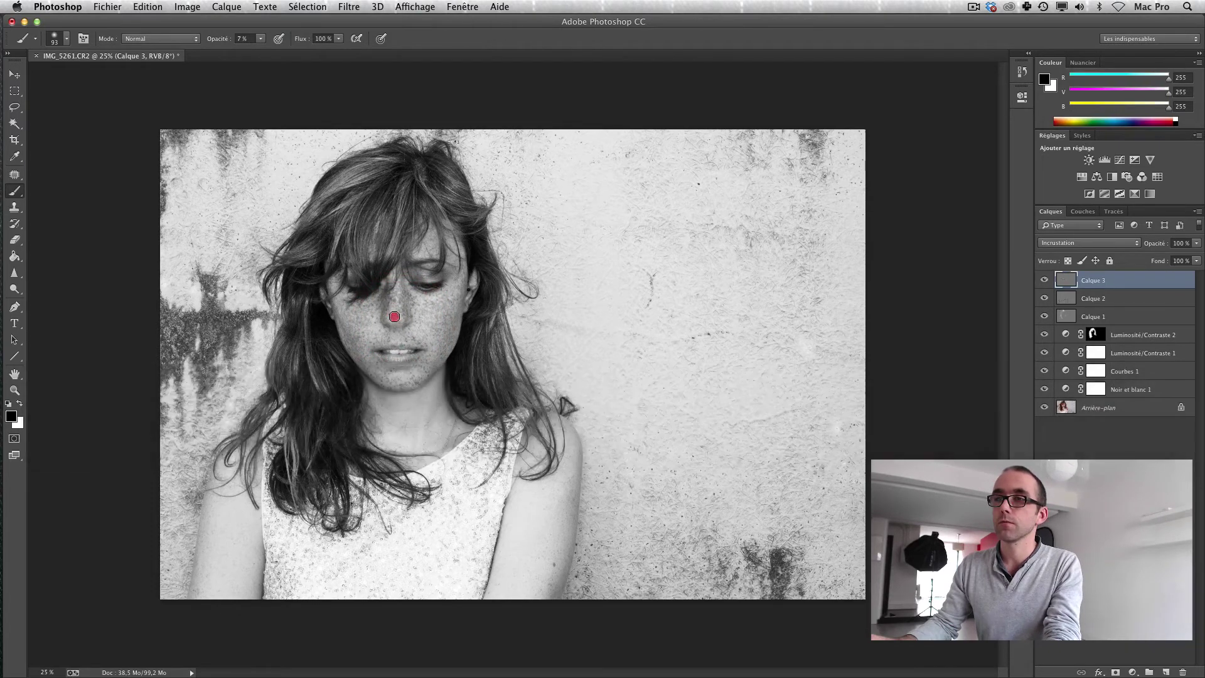
Step: Reduce the brush size to 47 px and darken the tip of the nose with several black dabs
{"action": "right_click", "coordinate": [476, 336]}
{"action": "left_click_drag", "start_coordinate": [578, 366], "coordinate": [572, 367]}
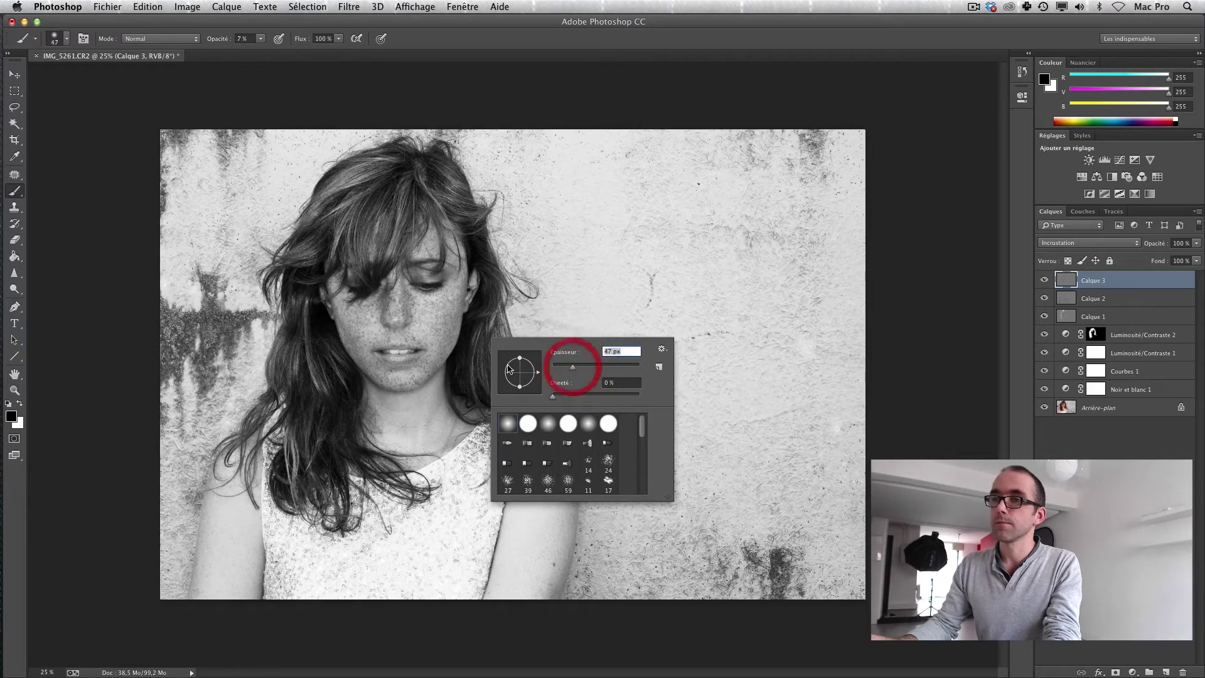
{"action": "left_click", "coordinate": [395, 319]}
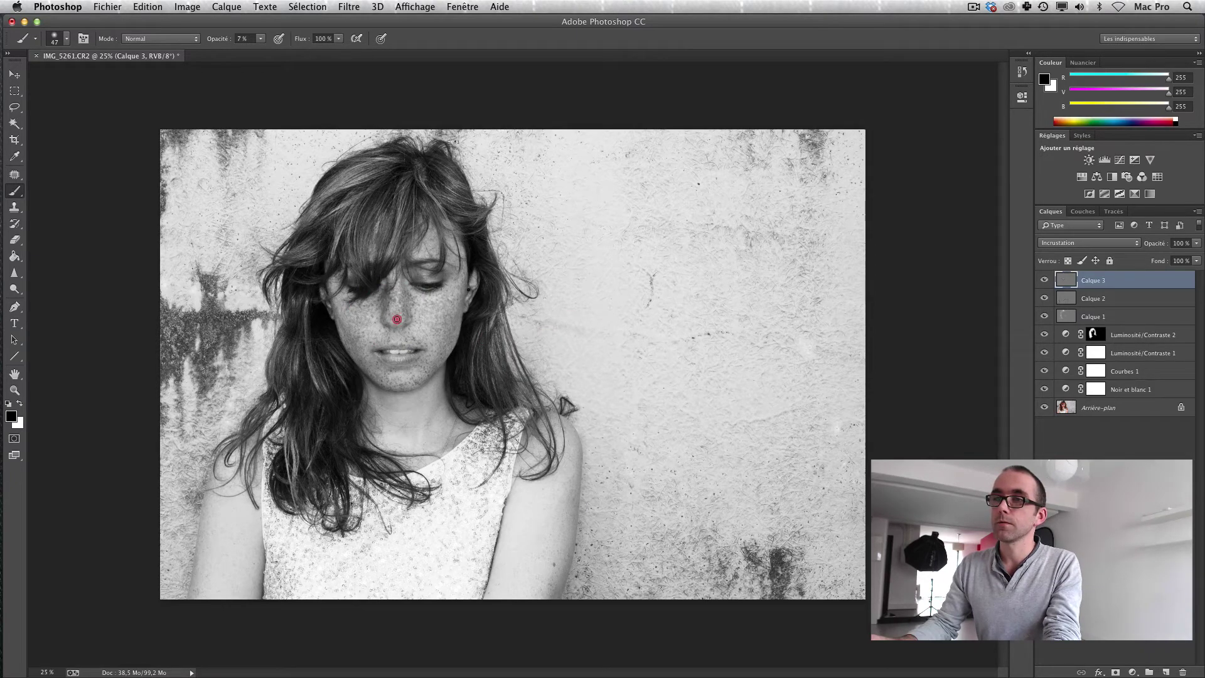
{"action": "left_click", "coordinate": [395, 316]}
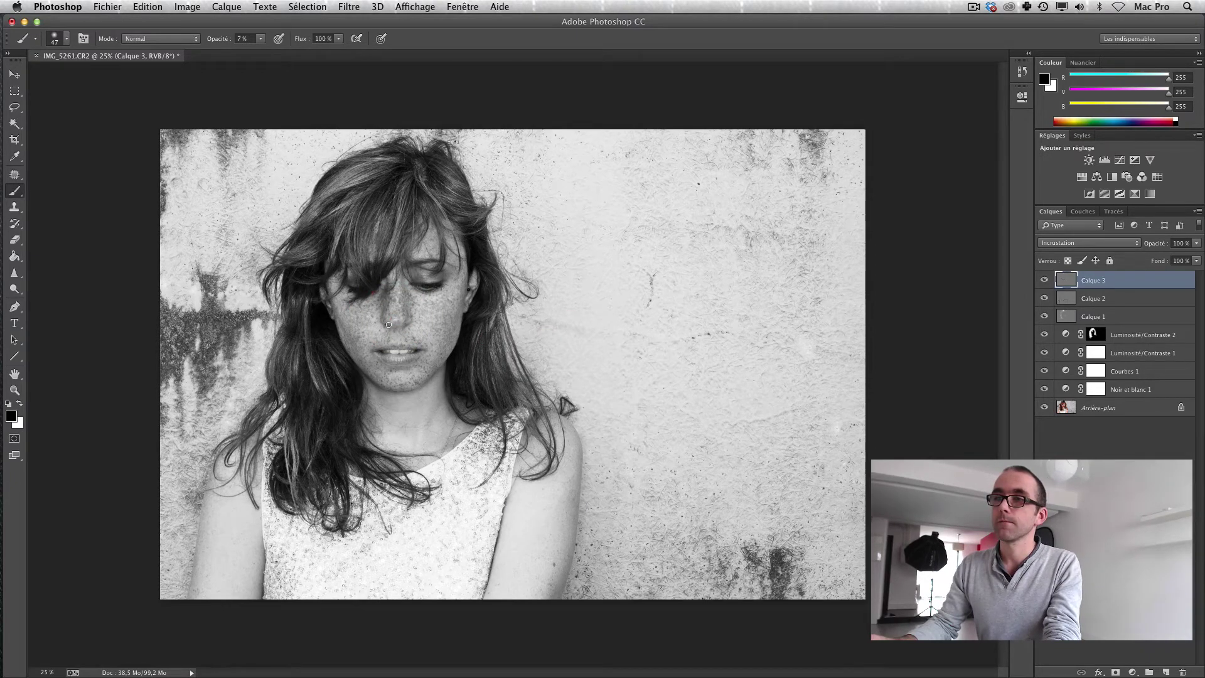
{"action": "left_click", "coordinate": [395, 318]}
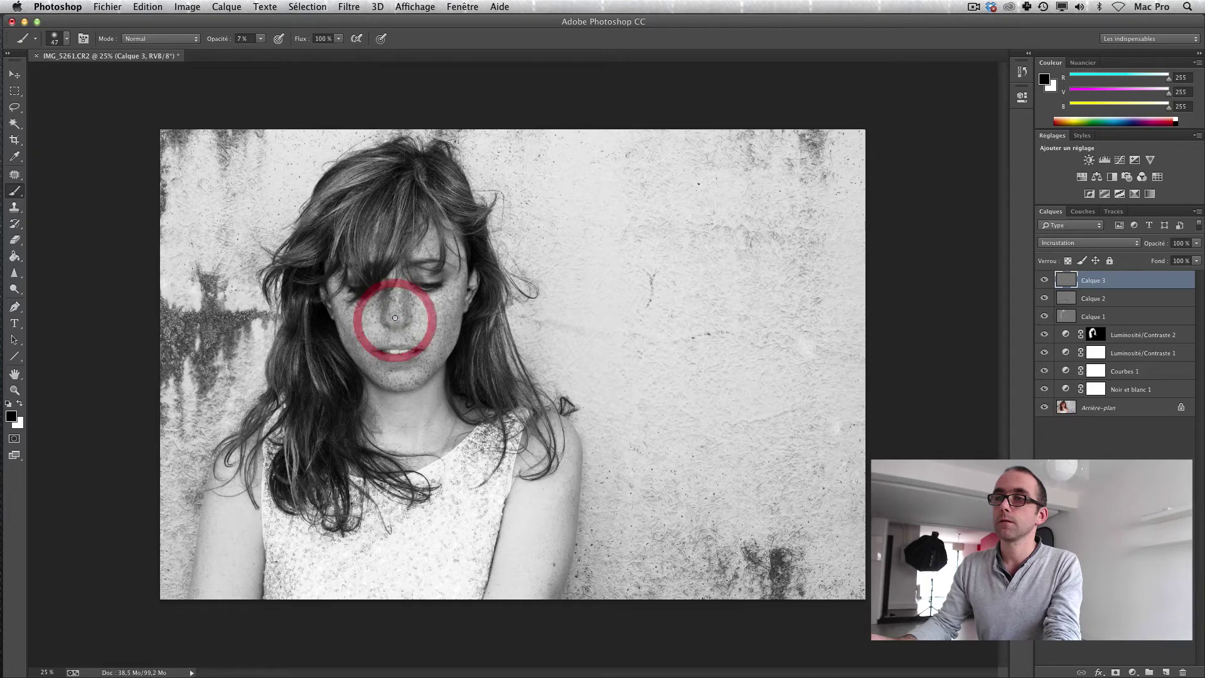
{"action": "left_click", "coordinate": [396, 320]}
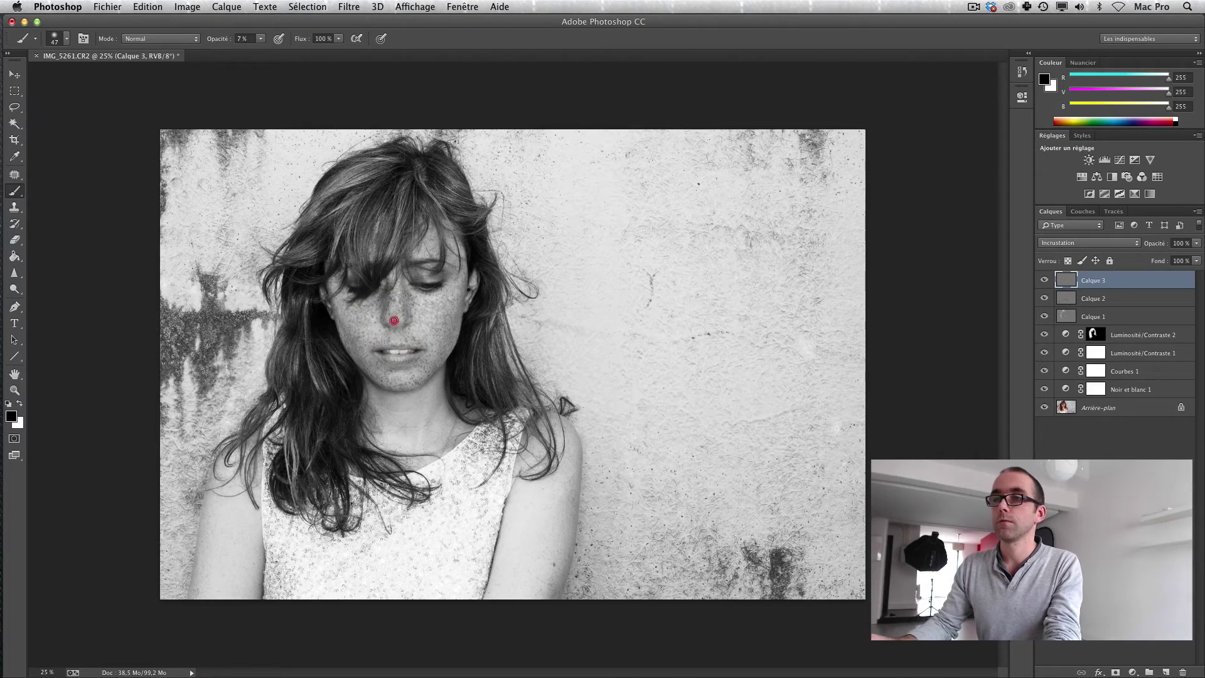
Step: Set the brush size to 133 px and lighten the sides of the nose and the area under both eyes with white
{"action": "right_click", "coordinate": [505, 307]}
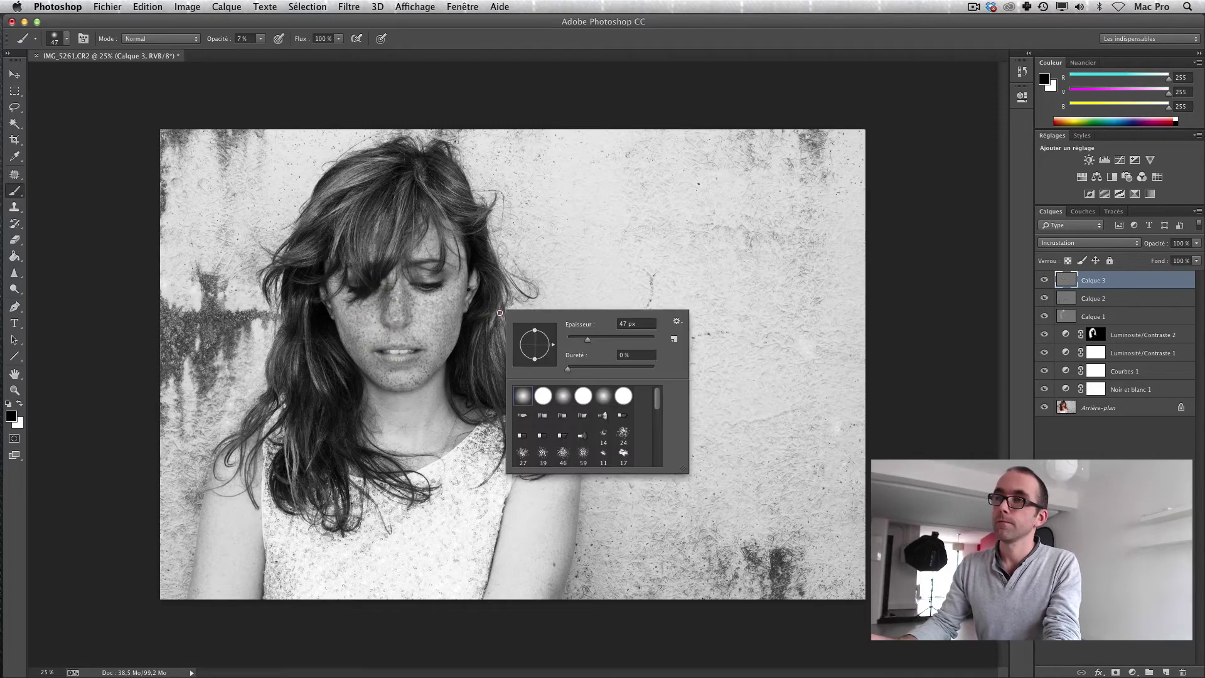
{"action": "left_click", "coordinate": [608, 340]}
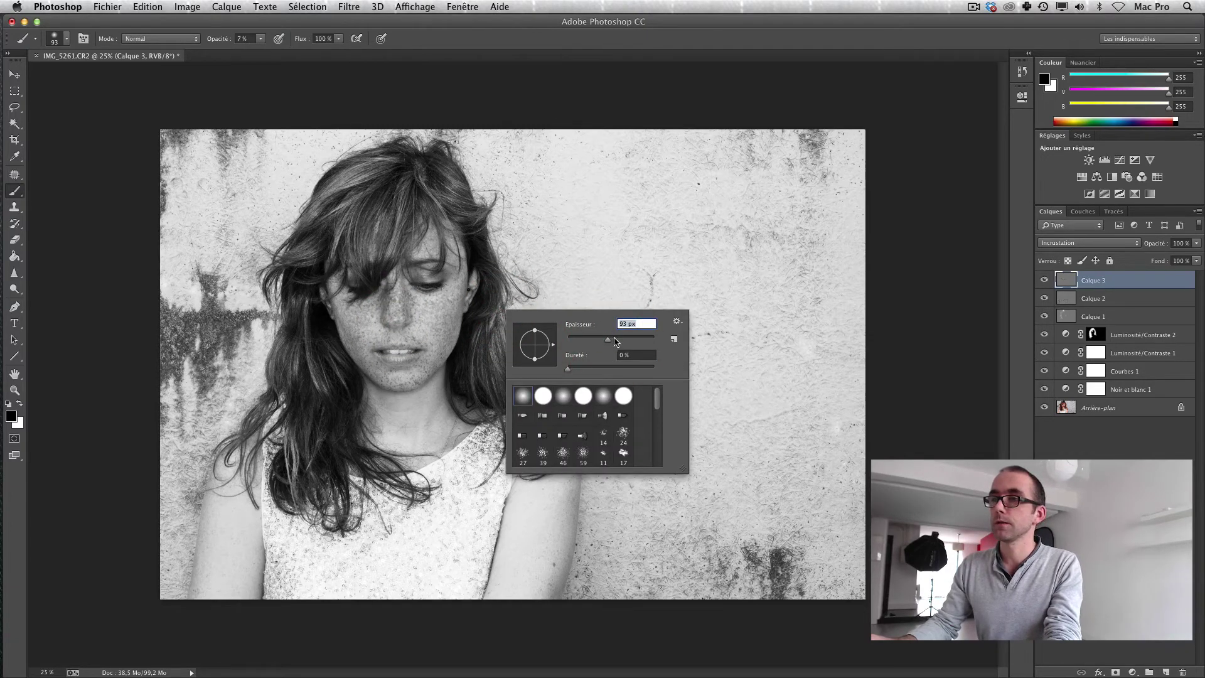
{"action": "left_click", "coordinate": [618, 340]}
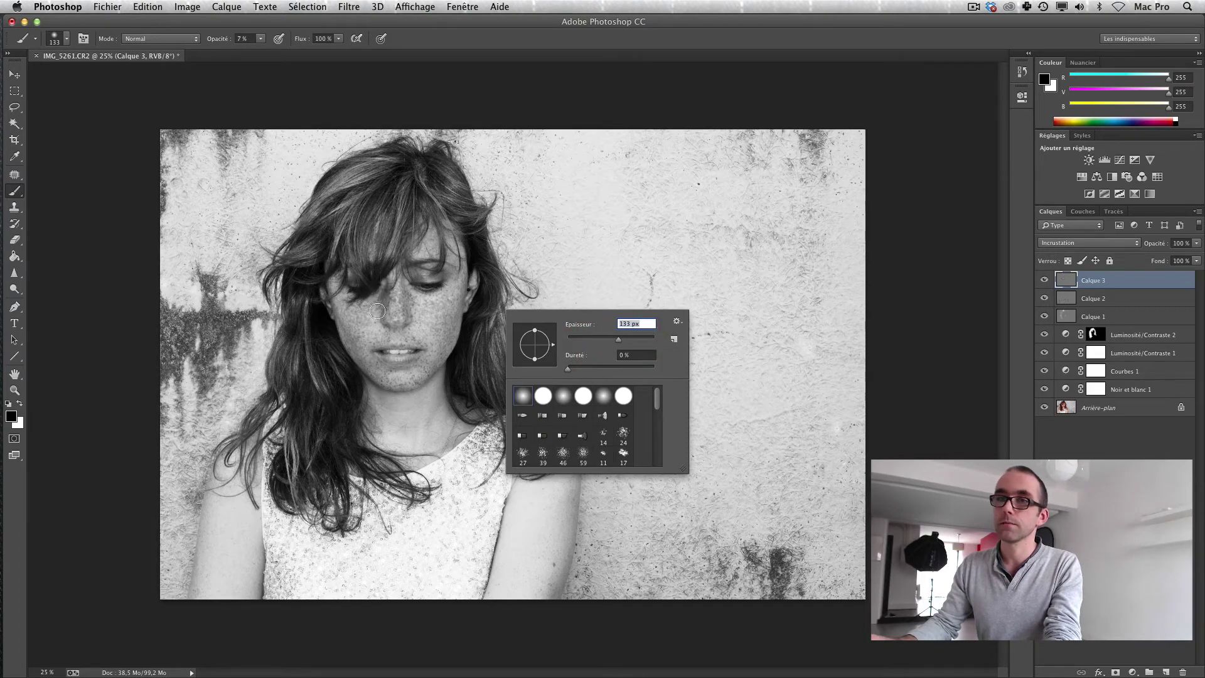
{"action": "left_click", "coordinate": [20, 403]}
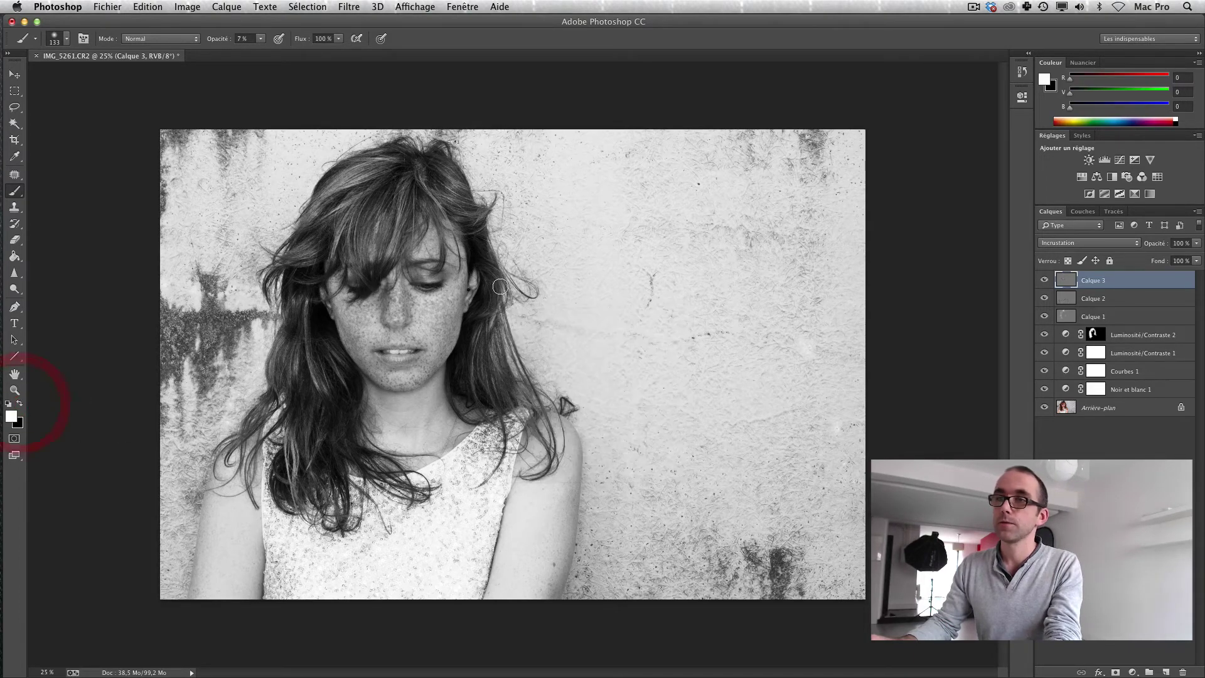
{"action": "left_click_drag", "start_coordinate": [380, 303], "coordinate": [376, 304]}
{"action": "left_click_drag", "start_coordinate": [387, 291], "coordinate": [387, 297]}
{"action": "left_click_drag", "start_coordinate": [386, 292], "coordinate": [385, 312]}
{"action": "left_click_drag", "start_coordinate": [386, 291], "coordinate": [384, 307]}
{"action": "left_click_drag", "start_coordinate": [384, 294], "coordinate": [370, 304]}
{"action": "mouse_move", "coordinate": [367, 302]}
{"action": "left_mouse_down"}
{"action": "mouse_move", "coordinate": [437, 301]}
{"action": "mouse_move", "coordinate": [388, 293]}
{"action": "mouse_move", "coordinate": [358, 312]}
{"action": "left_mouse_up"}
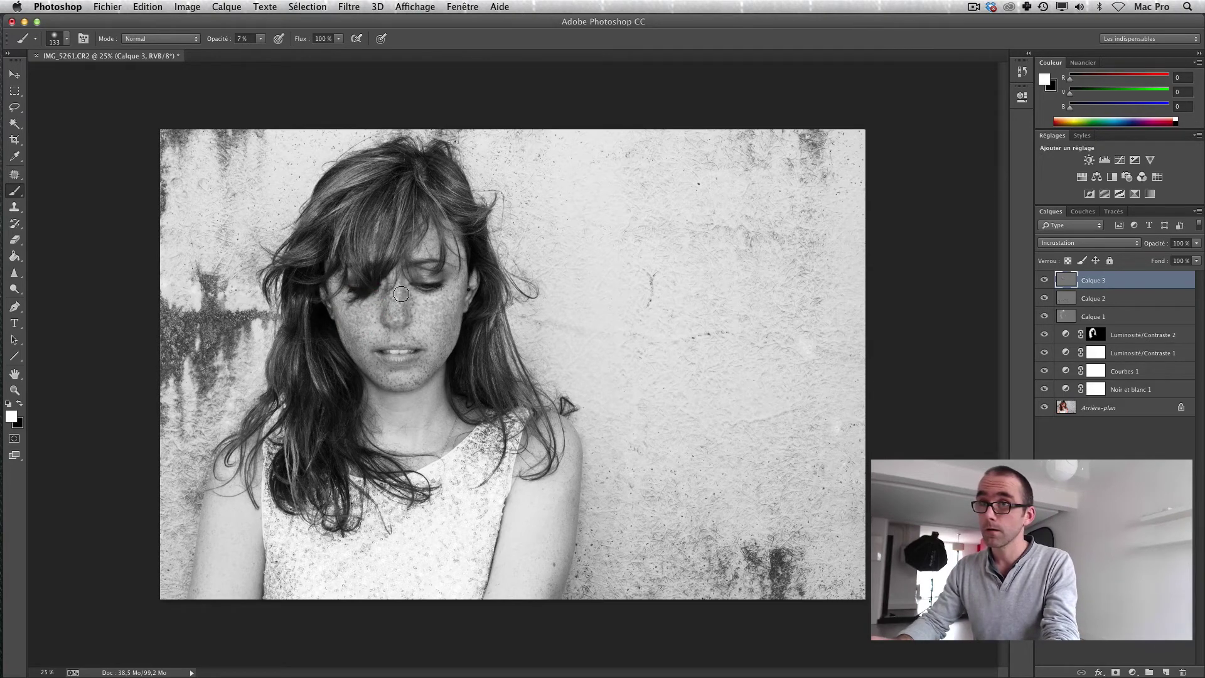
{"action": "left_click_drag", "start_coordinate": [407, 301], "coordinate": [407, 290]}
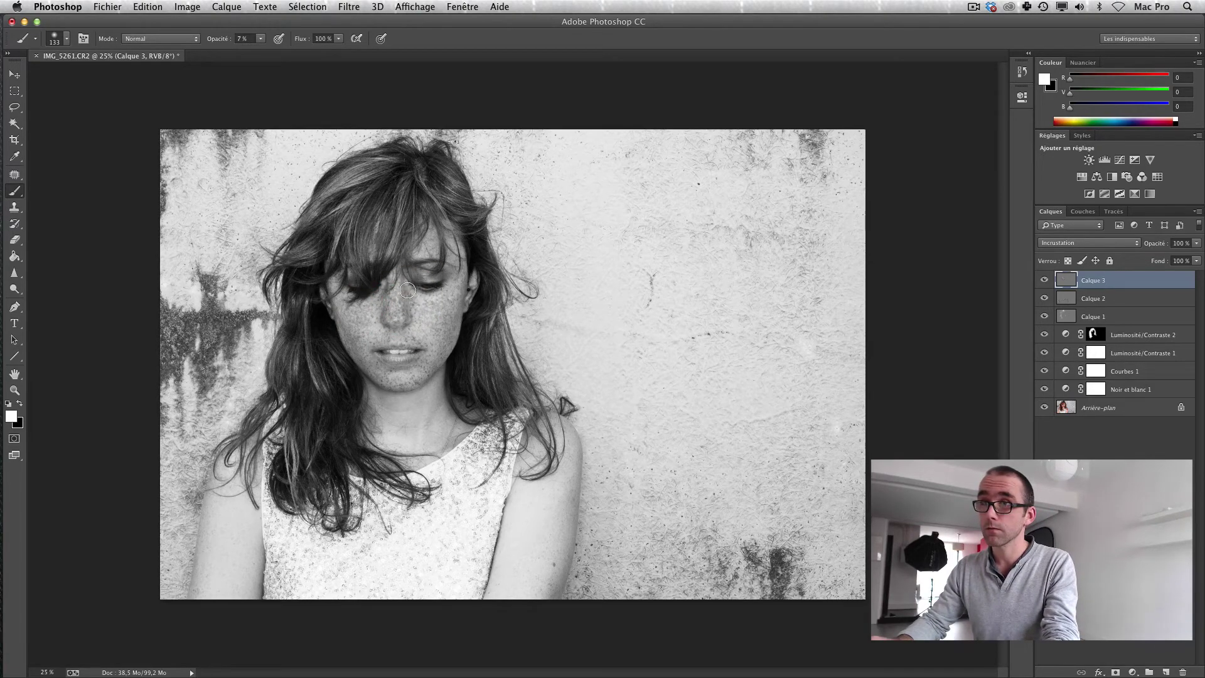
{"action": "left_click", "coordinate": [407, 292]}
Step: Darken the upper cheek below the visible eye with black, extending out towards the ear
{"action": "key", "text": "x"}
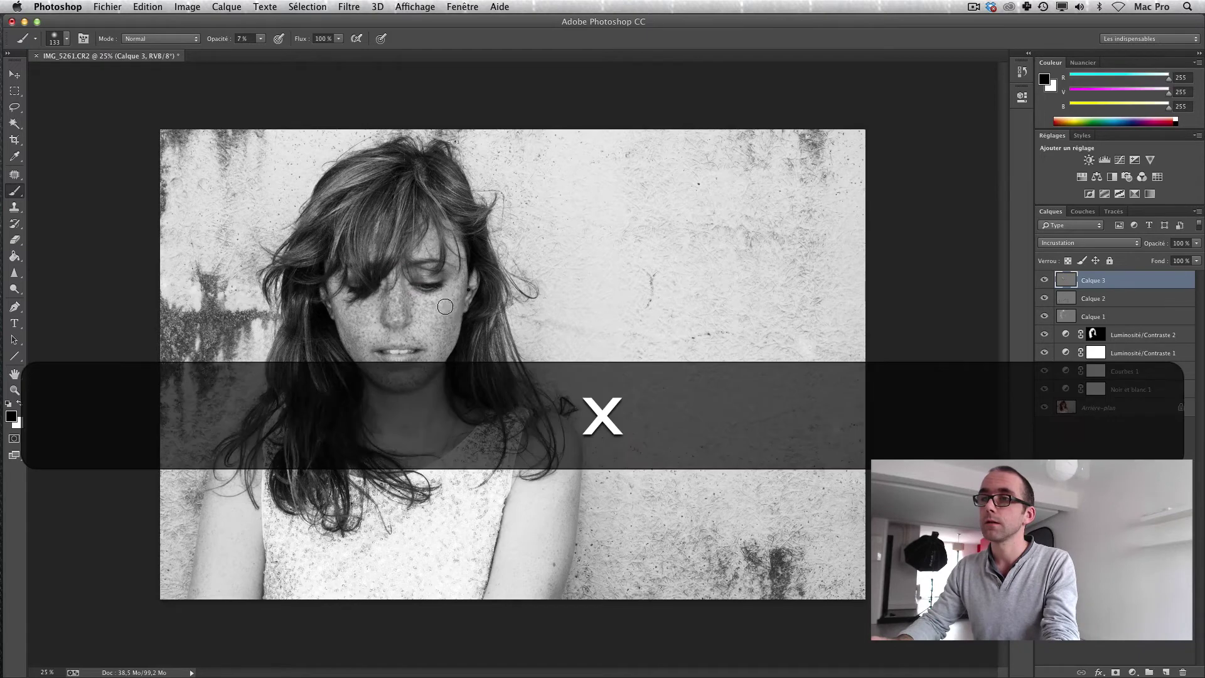
{"action": "left_click", "coordinate": [429, 299]}
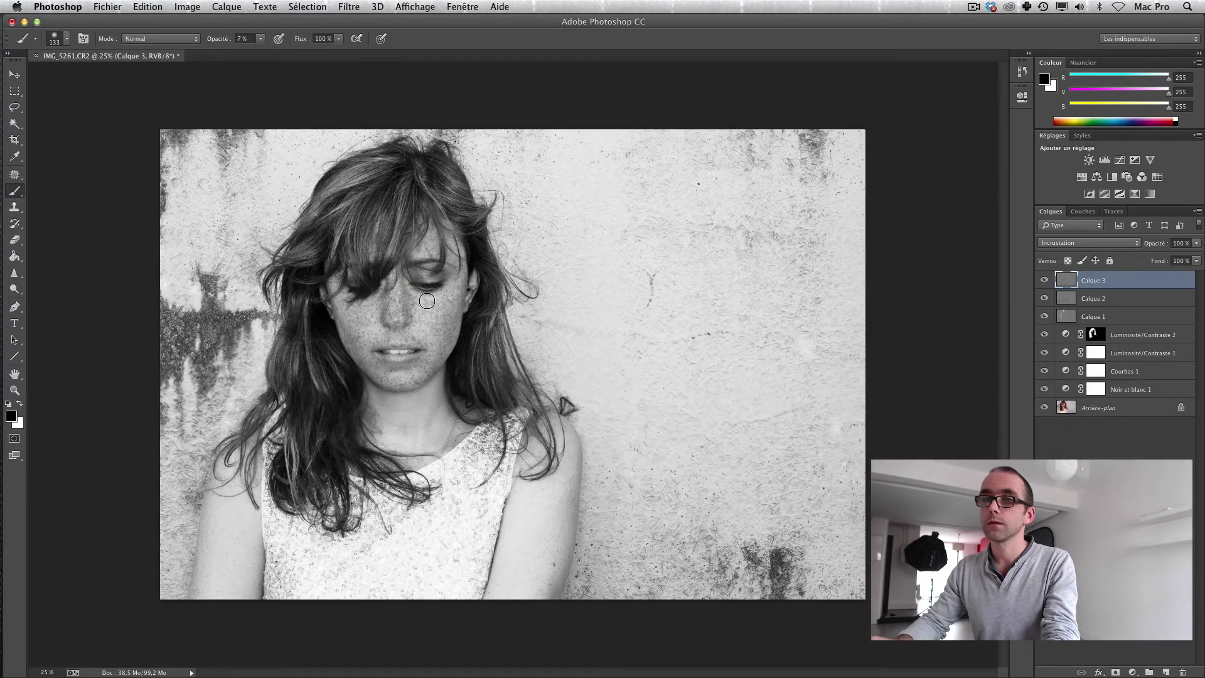
{"action": "left_click_drag", "start_coordinate": [431, 301], "coordinate": [468, 302]}
{"action": "left_click", "coordinate": [425, 299]}
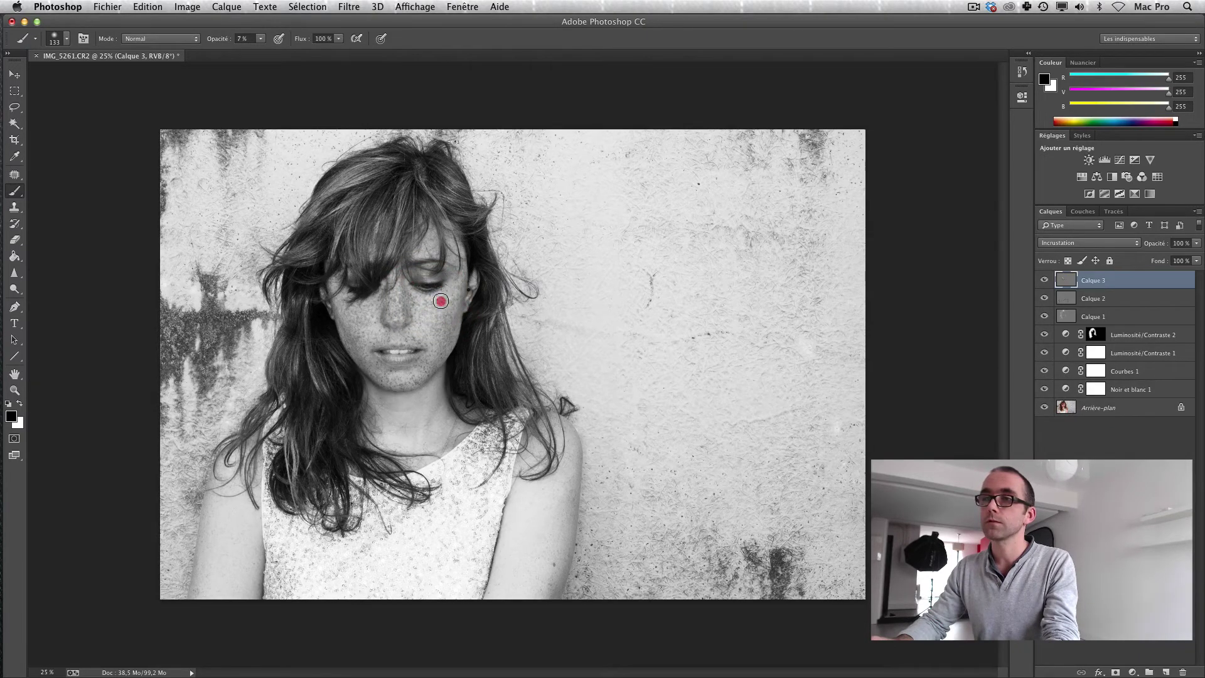
{"action": "left_click", "coordinate": [428, 301]}
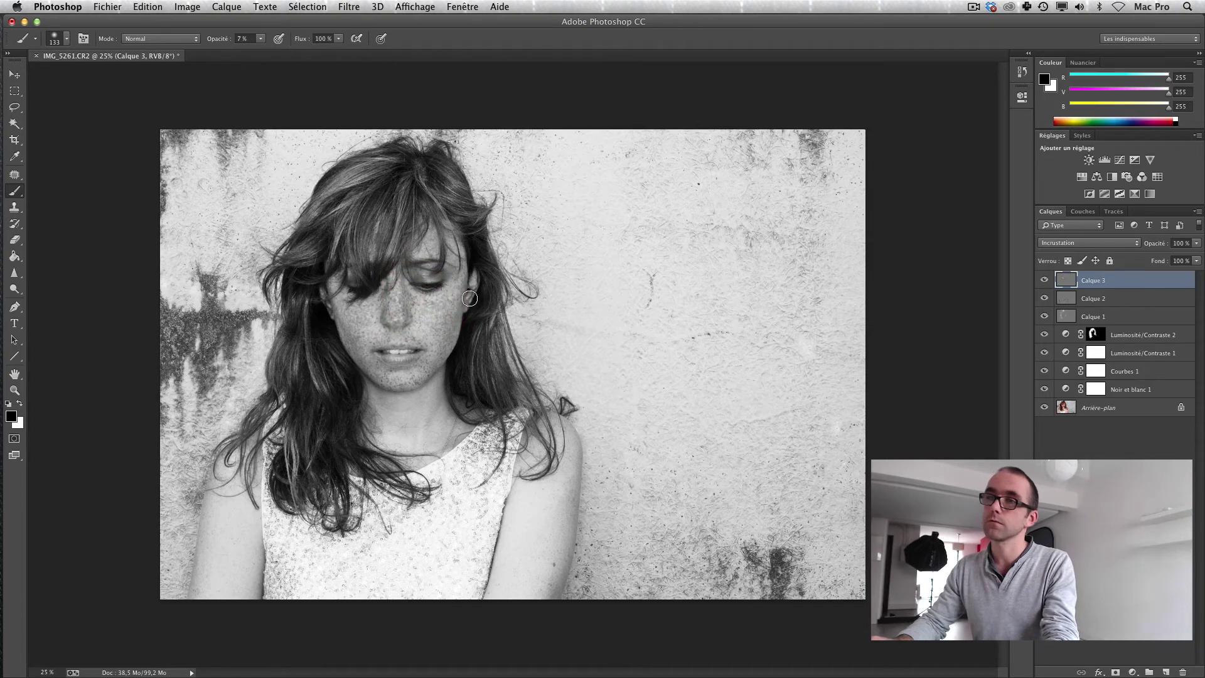
Step: Lighten both sides of the nose and the upper cheek beneath the hair fringe with a few white dabs
{"action": "key", "text": "x"}
{"action": "left_click", "coordinate": [409, 300]}
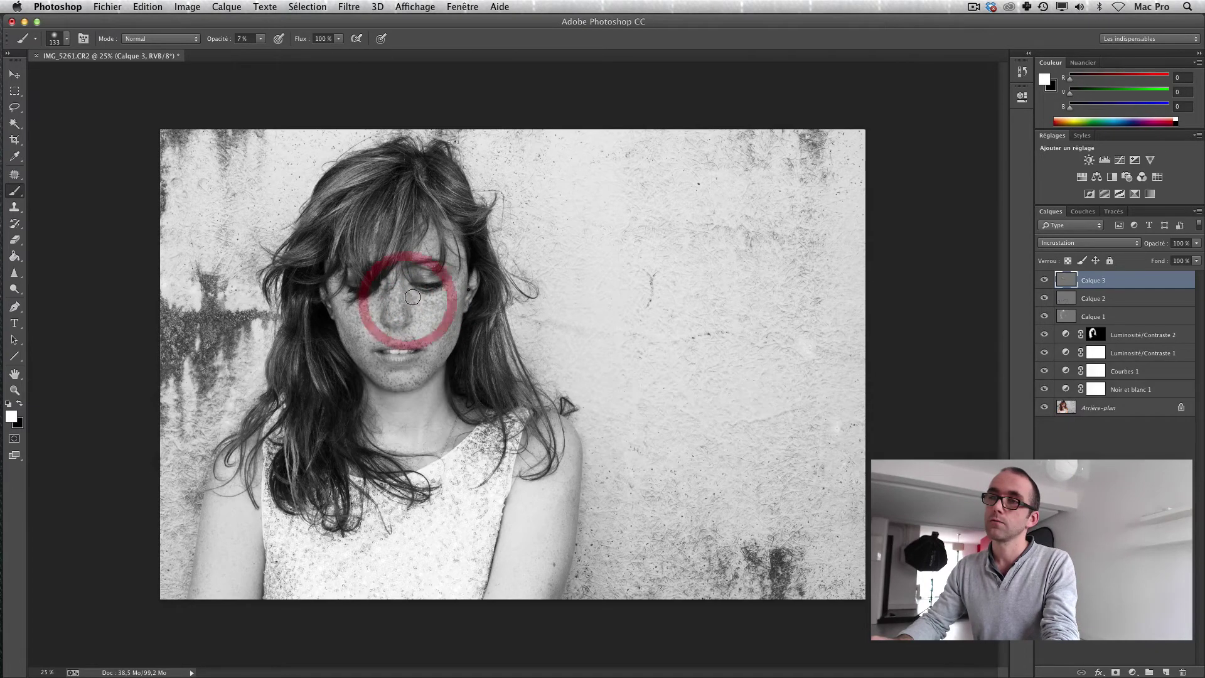
{"action": "left_click", "coordinate": [410, 299]}
{"action": "left_click", "coordinate": [386, 306]}
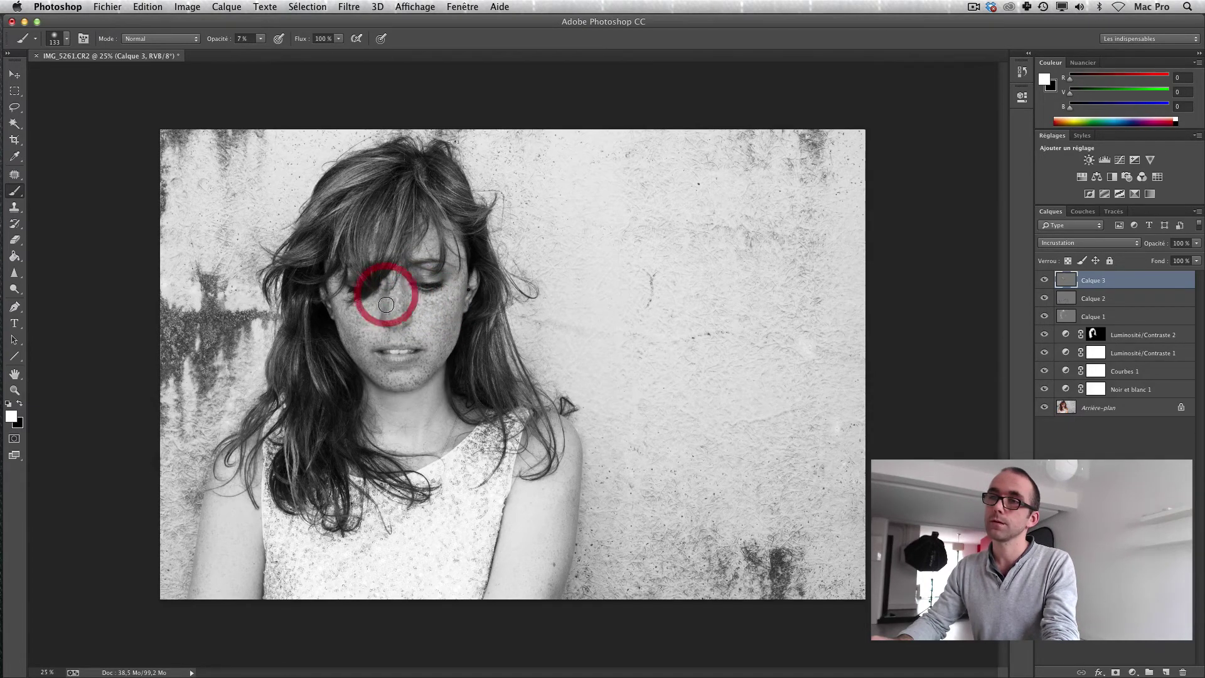
{"action": "left_click", "coordinate": [358, 315]}
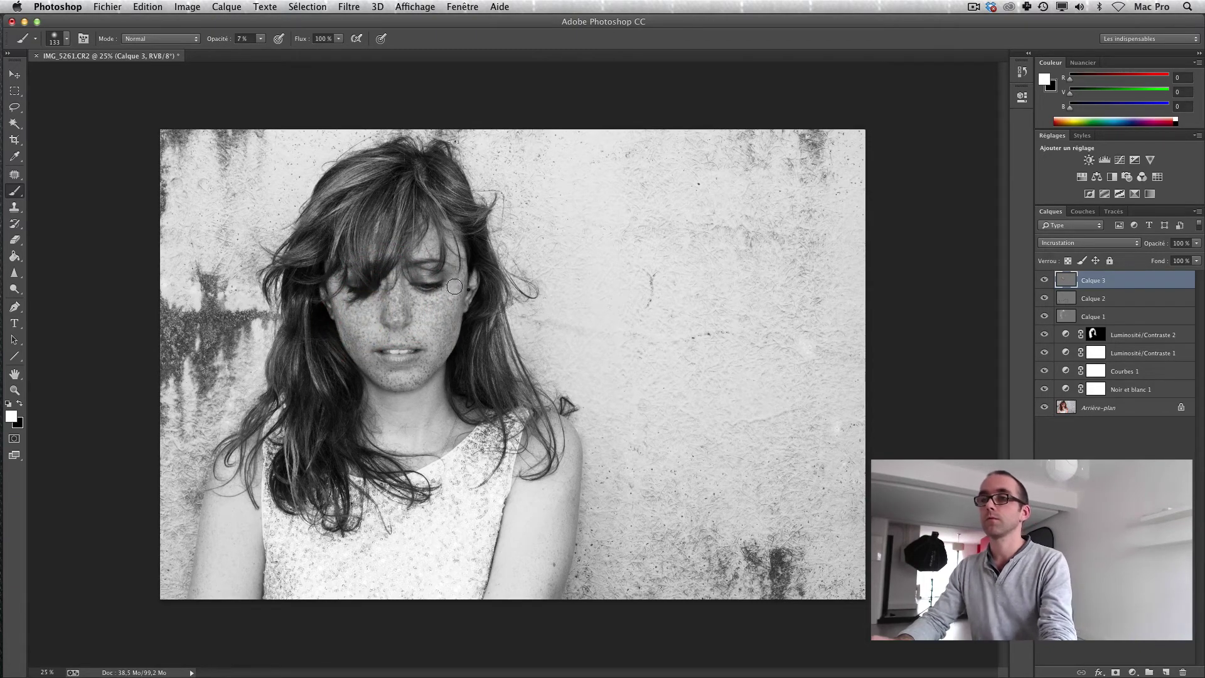
Step: Darken the outer contours of the face with black, from the temple and ear to the opposite cheek and jaw
{"action": "key", "text": "x"}
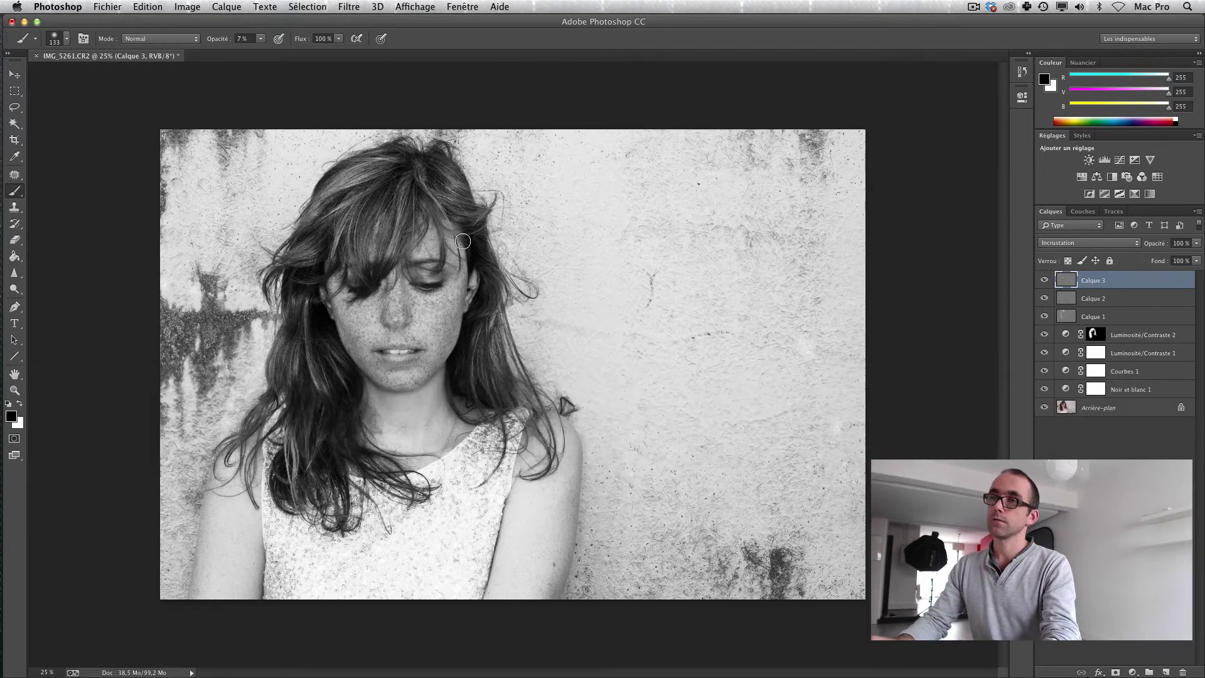
{"action": "left_click", "coordinate": [462, 249]}
{"action": "left_click", "coordinate": [475, 280]}
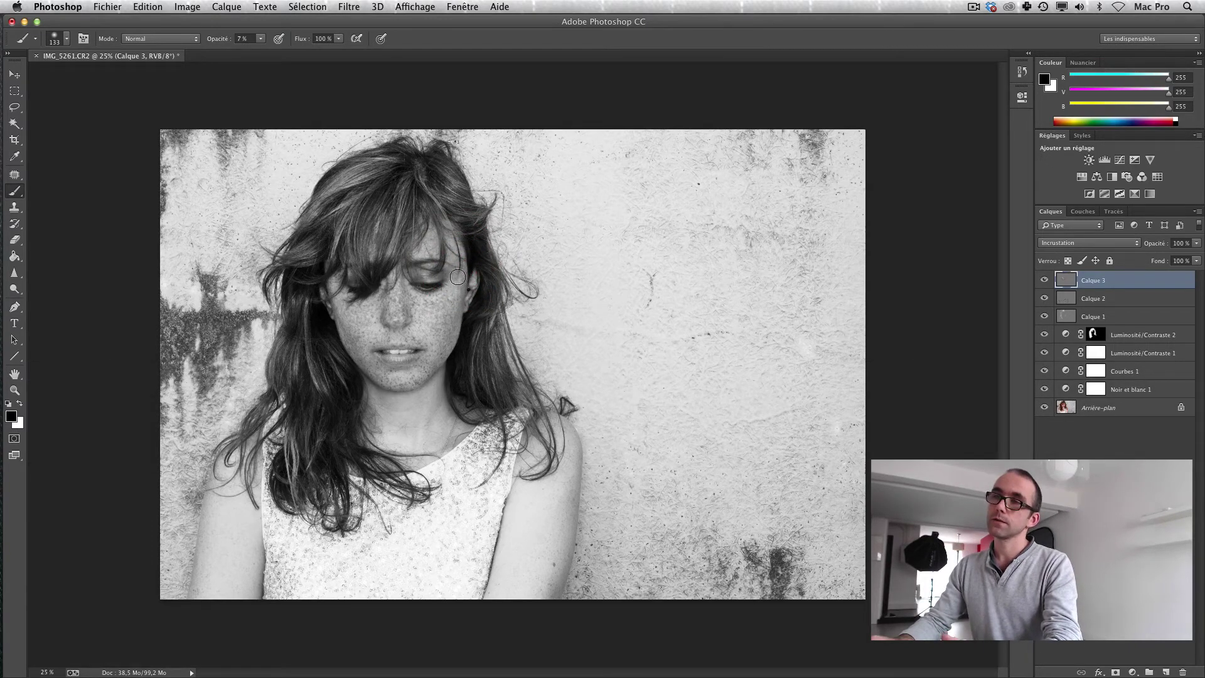
{"action": "left_click", "coordinate": [459, 277]}
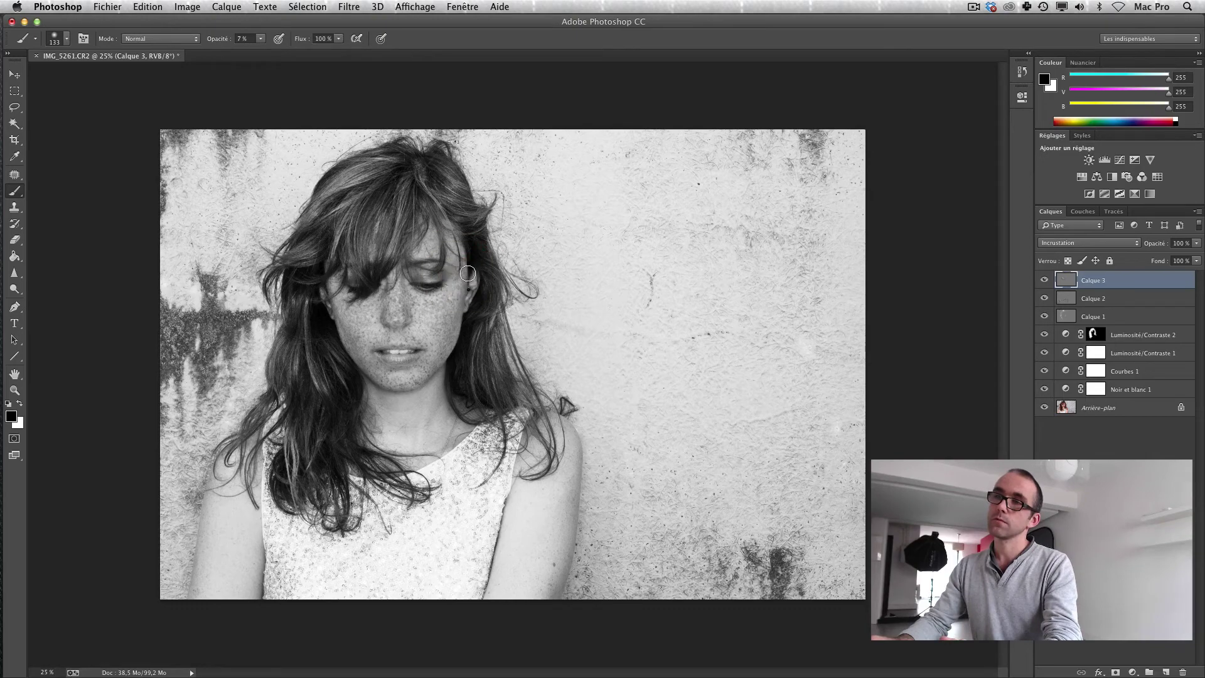
{"action": "left_click", "coordinate": [455, 278]}
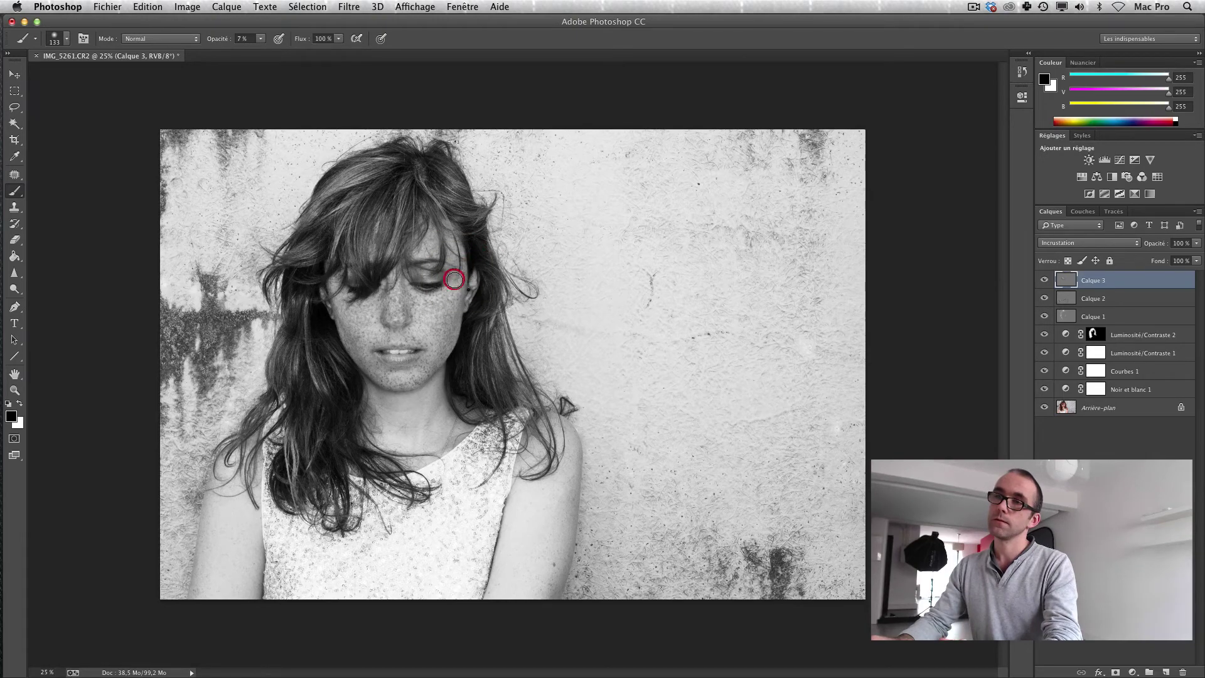
{"action": "left_click", "coordinate": [330, 286]}
{"action": "left_click", "coordinate": [333, 314]}
{"action": "left_click", "coordinate": [352, 347]}
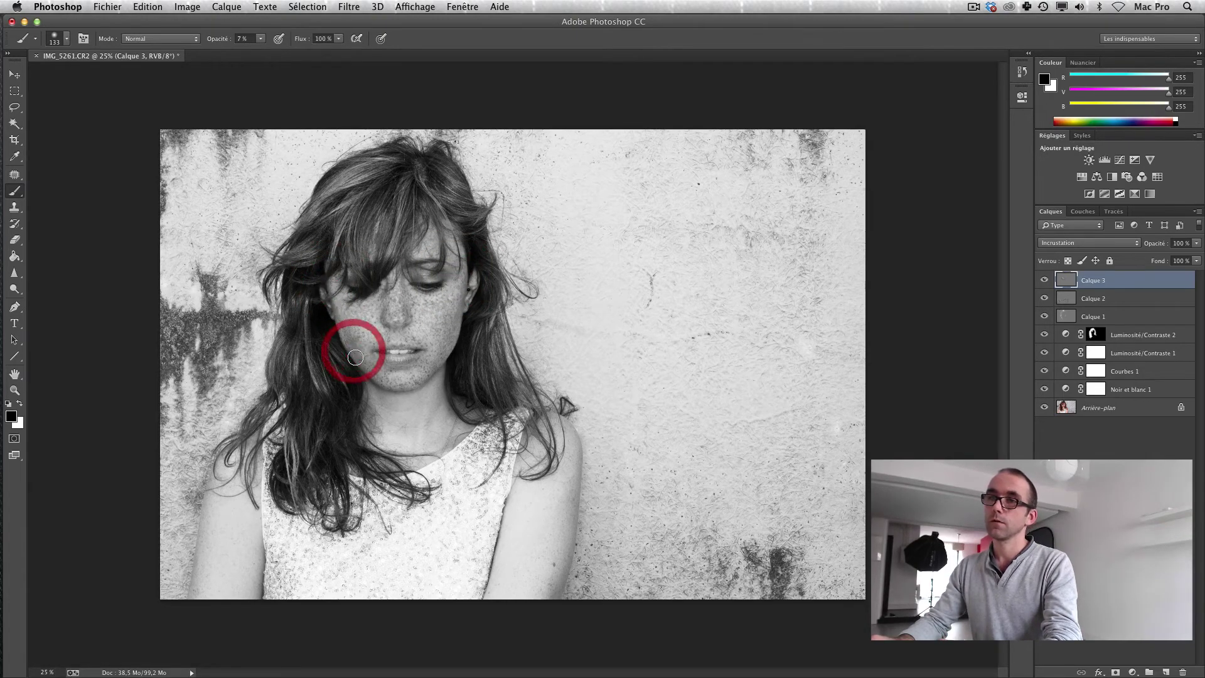
Step: Enlarge the brush to 240 px and lighten the cheek below the visible eye with white down towards the chin
{"action": "key", "text": "x"}
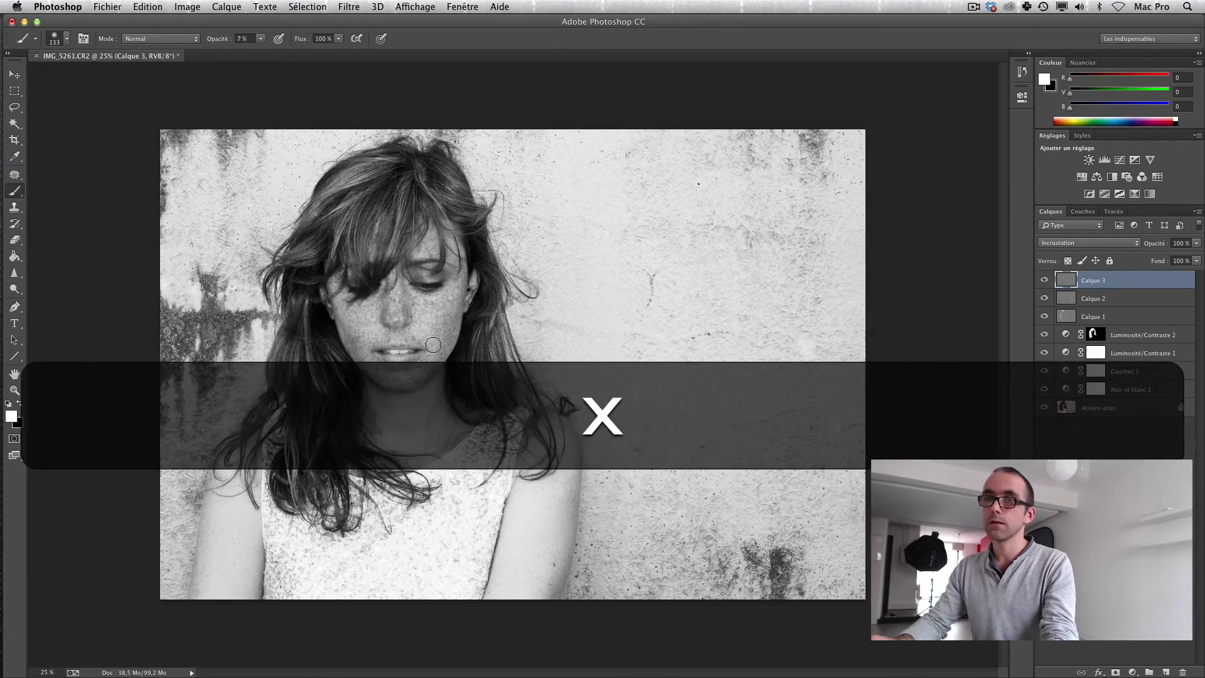
{"action": "right_click", "coordinate": [551, 352]}
{"action": "left_click_drag", "start_coordinate": [679, 384], "coordinate": [691, 384]}
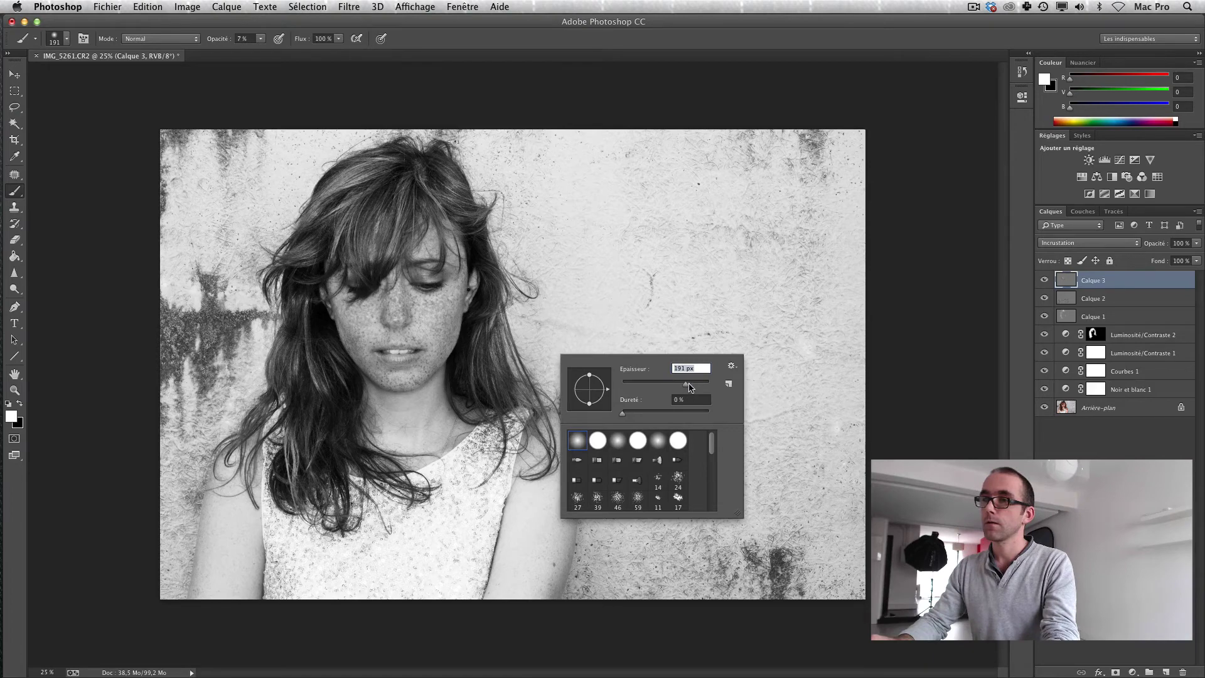
{"action": "left_click", "coordinate": [689, 384]}
{"action": "mouse_move", "coordinate": [426, 317]}
{"action": "left_mouse_down"}
{"action": "mouse_move", "coordinate": [444, 324]}
{"action": "mouse_move", "coordinate": [349, 329]}
{"action": "mouse_move", "coordinate": [376, 368]}
{"action": "mouse_move", "coordinate": [430, 364]}
{"action": "left_mouse_up"}
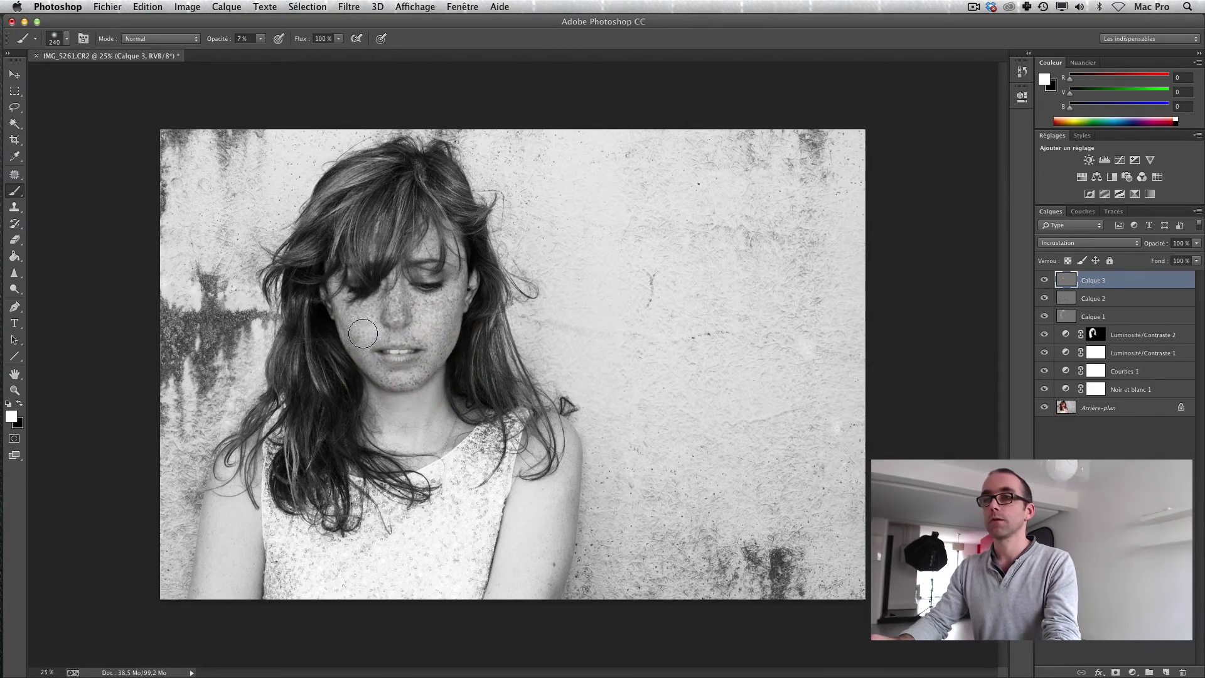
Step: Darken both cheeks with black strokes using the 240 px brush
{"action": "key", "text": "x"}
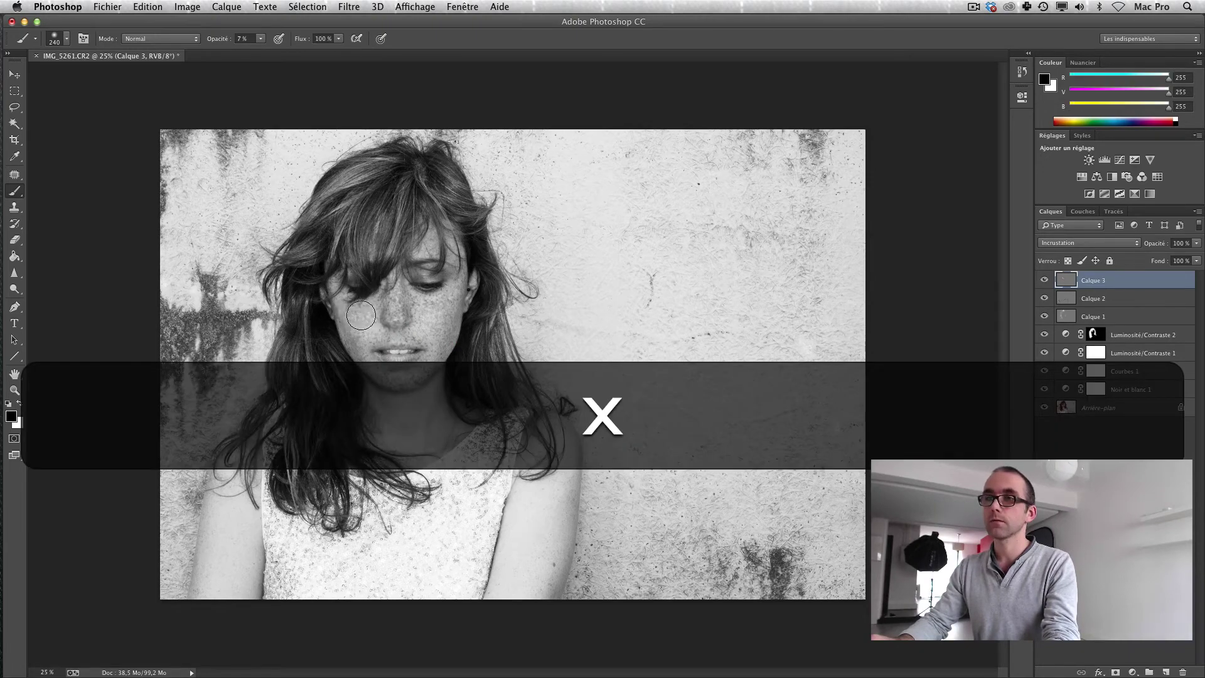
{"action": "left_click_drag", "start_coordinate": [361, 315], "coordinate": [357, 309]}
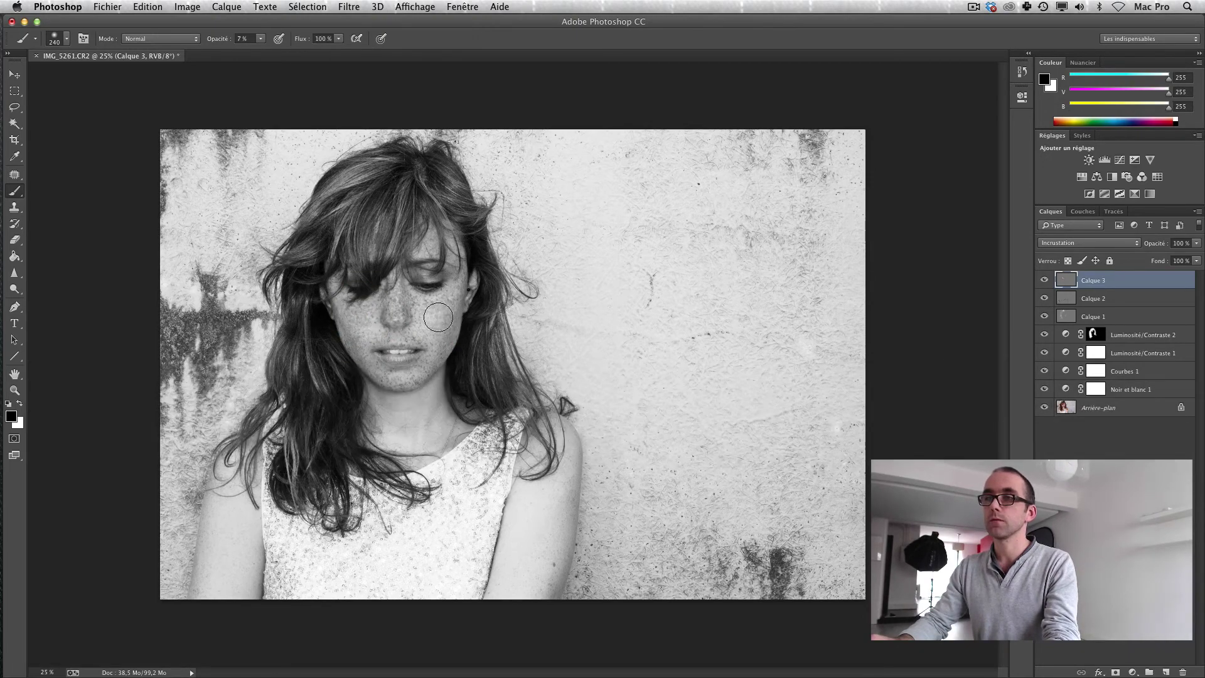
{"action": "left_click_drag", "start_coordinate": [438, 316], "coordinate": [437, 315]}
{"action": "left_click_drag", "start_coordinate": [370, 335], "coordinate": [365, 321]}
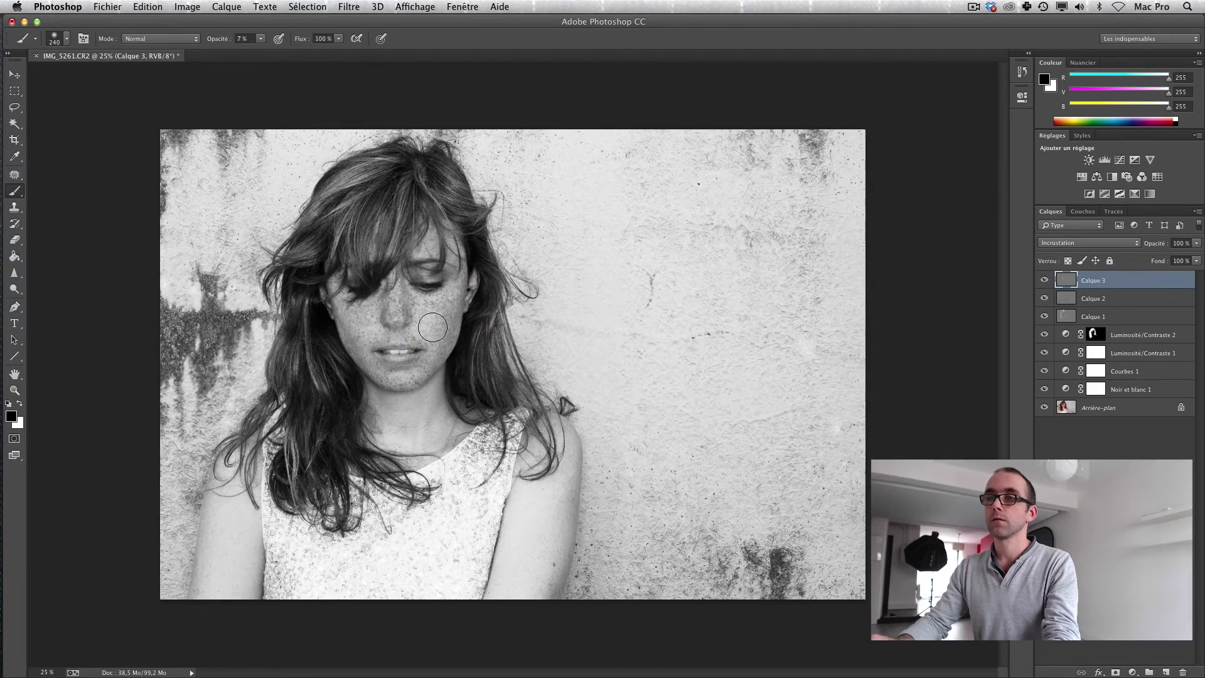
{"action": "left_click_drag", "start_coordinate": [450, 323], "coordinate": [449, 320]}
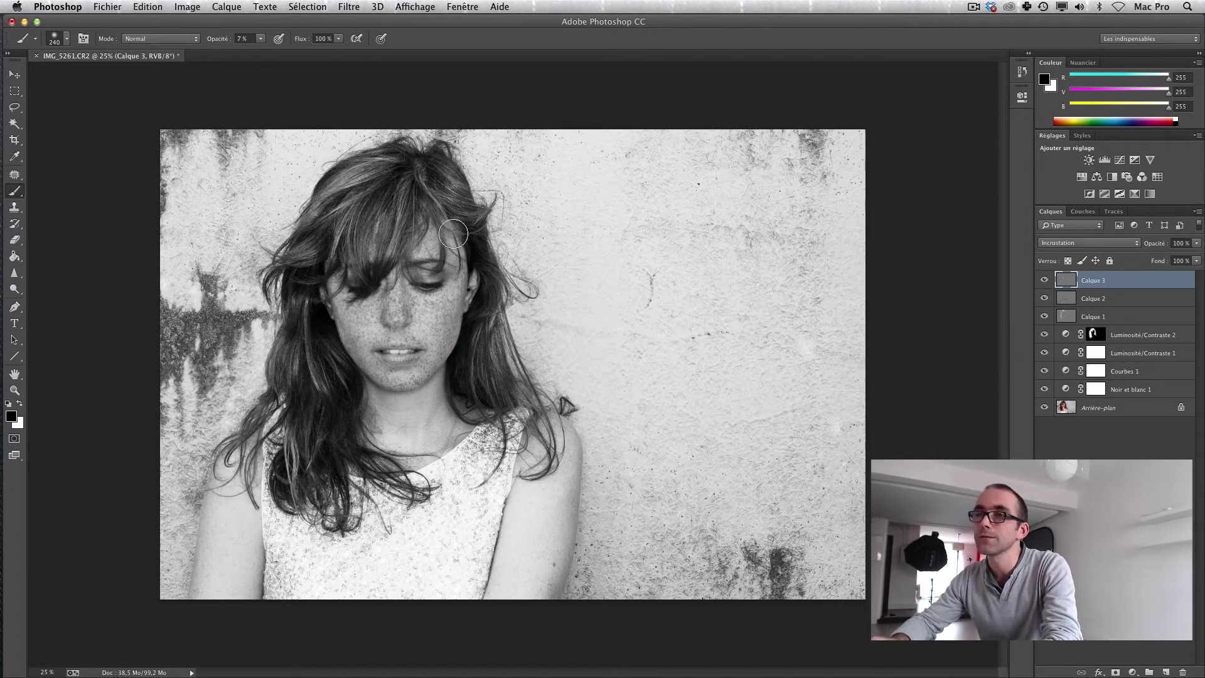
Step: Lighten the visible eyelid with white, and darken the side of the face from forehead to jaw with black
{"action": "key", "text": "x"}
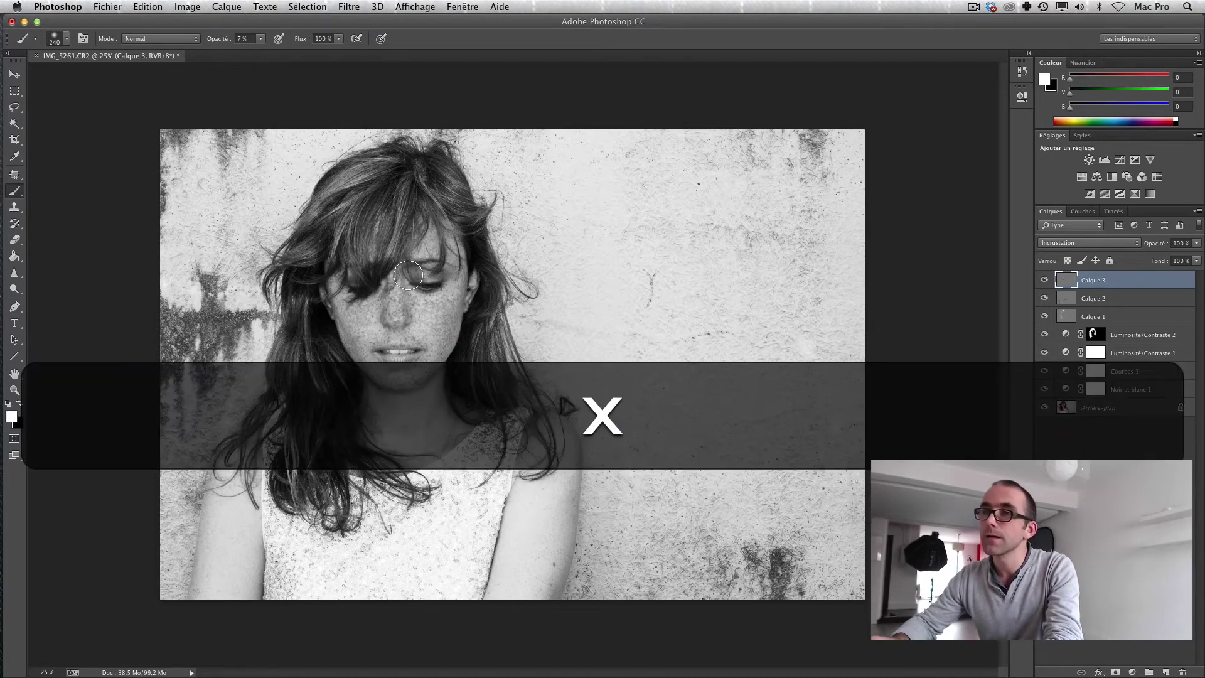
{"action": "left_click_drag", "start_coordinate": [432, 276], "coordinate": [417, 281]}
{"action": "left_click_drag", "start_coordinate": [423, 283], "coordinate": [433, 284]}
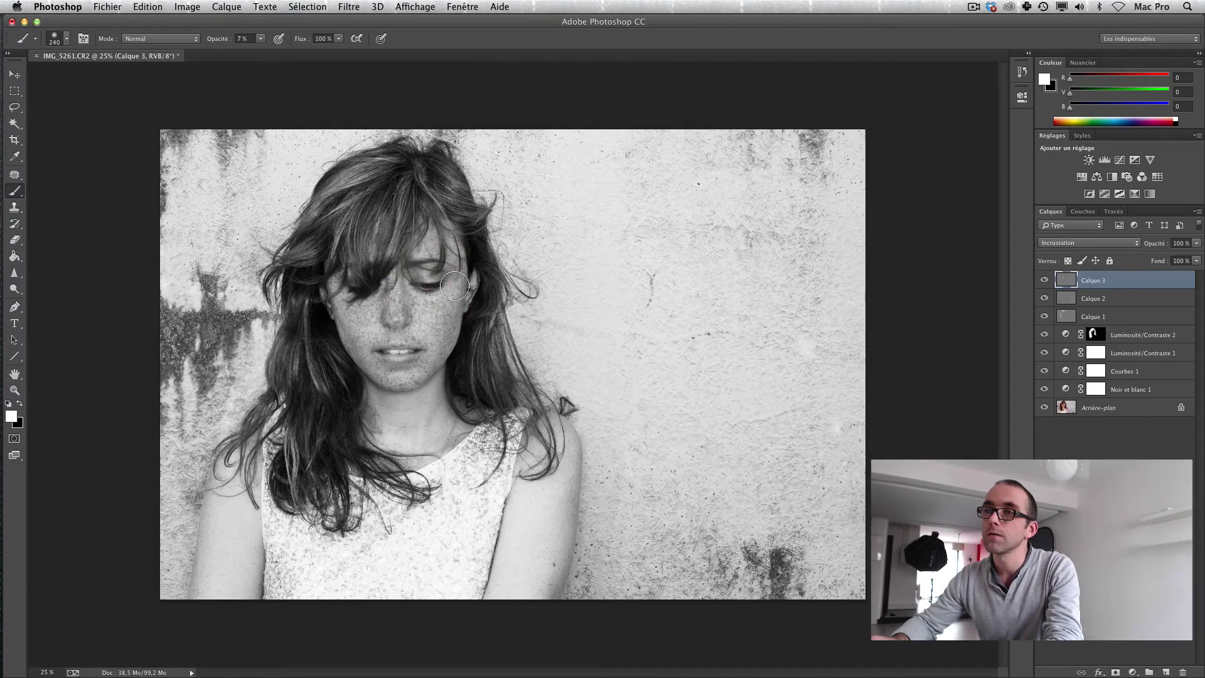
{"action": "key", "text": "x"}
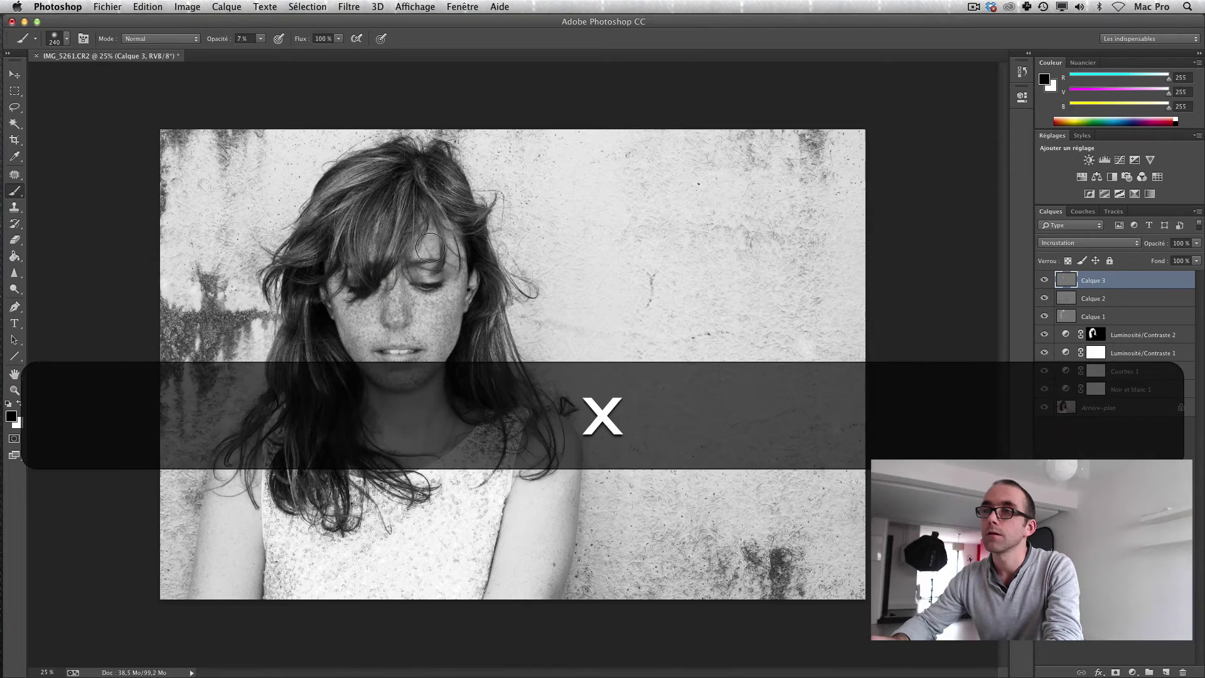
{"action": "mouse_move", "coordinate": [429, 240]}
{"action": "left_mouse_down"}
{"action": "mouse_move", "coordinate": [459, 250]}
{"action": "mouse_move", "coordinate": [460, 369]}
{"action": "left_mouse_up"}
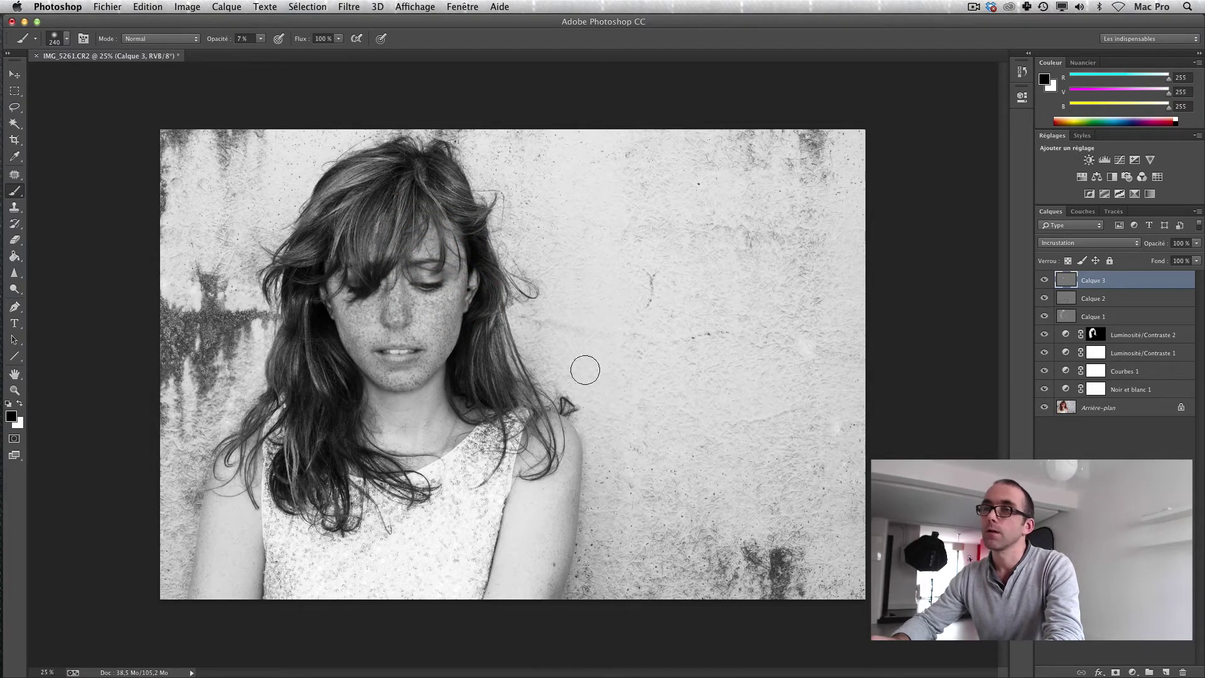
Step: Lighten the nose and the skin just beside it with white dabs
{"action": "key", "text": "x"}
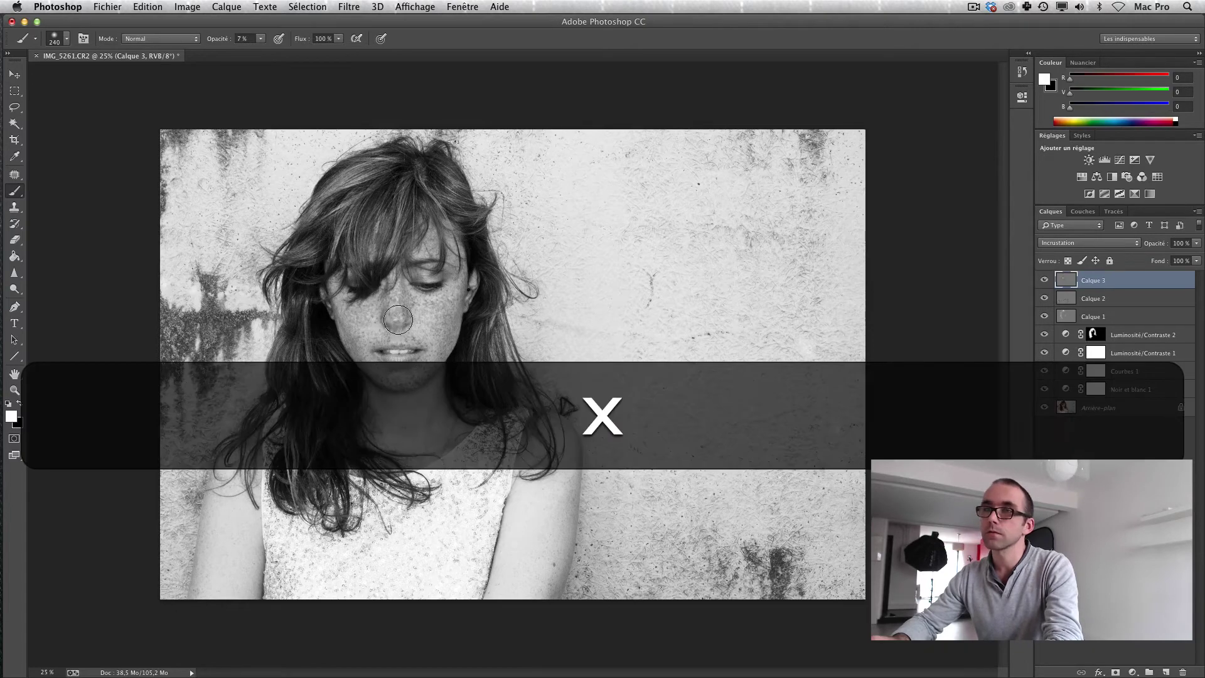
{"action": "left_click", "coordinate": [389, 317]}
{"action": "left_click", "coordinate": [411, 311]}
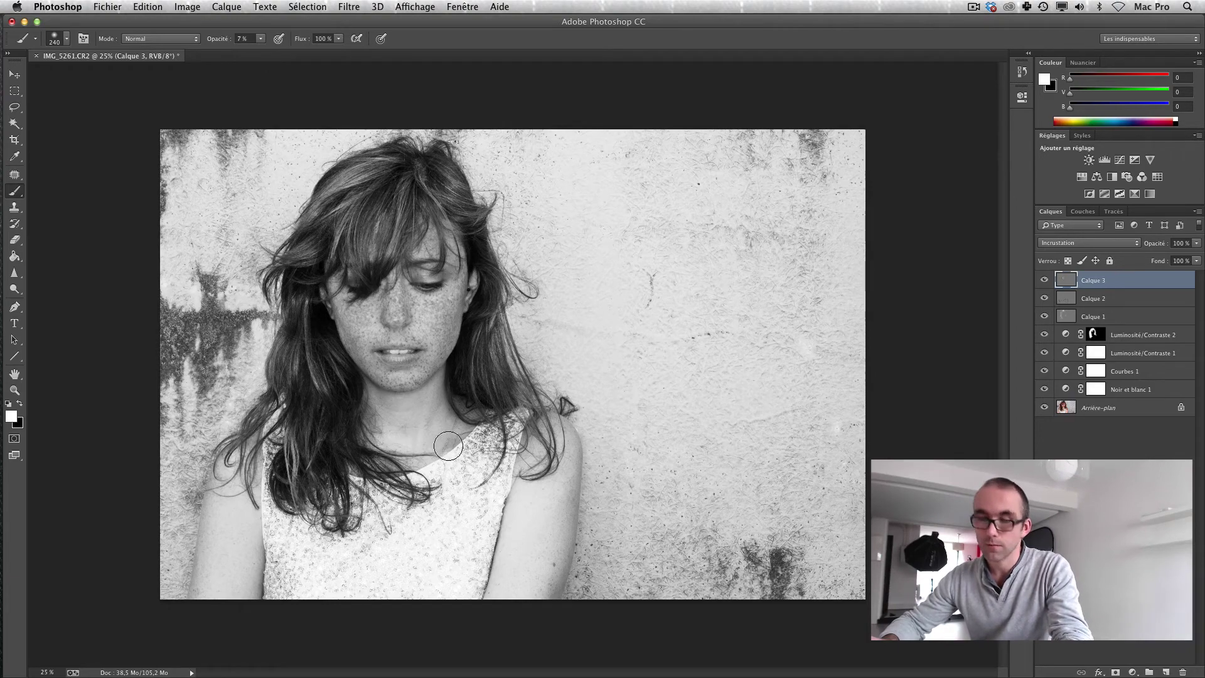
Step: Darken the neck and neckline with black and add a black dab below the visible eye
{"action": "key", "text": "x"}
{"action": "mouse_move", "coordinate": [393, 433]}
{"action": "left_mouse_down"}
{"action": "mouse_move", "coordinate": [408, 451]}
{"action": "mouse_move", "coordinate": [395, 445]}
{"action": "mouse_move", "coordinate": [446, 412]}
{"action": "mouse_move", "coordinate": [452, 389]}
{"action": "mouse_move", "coordinate": [426, 440]}
{"action": "mouse_move", "coordinate": [384, 428]}
{"action": "mouse_move", "coordinate": [415, 459]}
{"action": "mouse_move", "coordinate": [445, 382]}
{"action": "mouse_move", "coordinate": [432, 468]}
{"action": "left_mouse_up"}
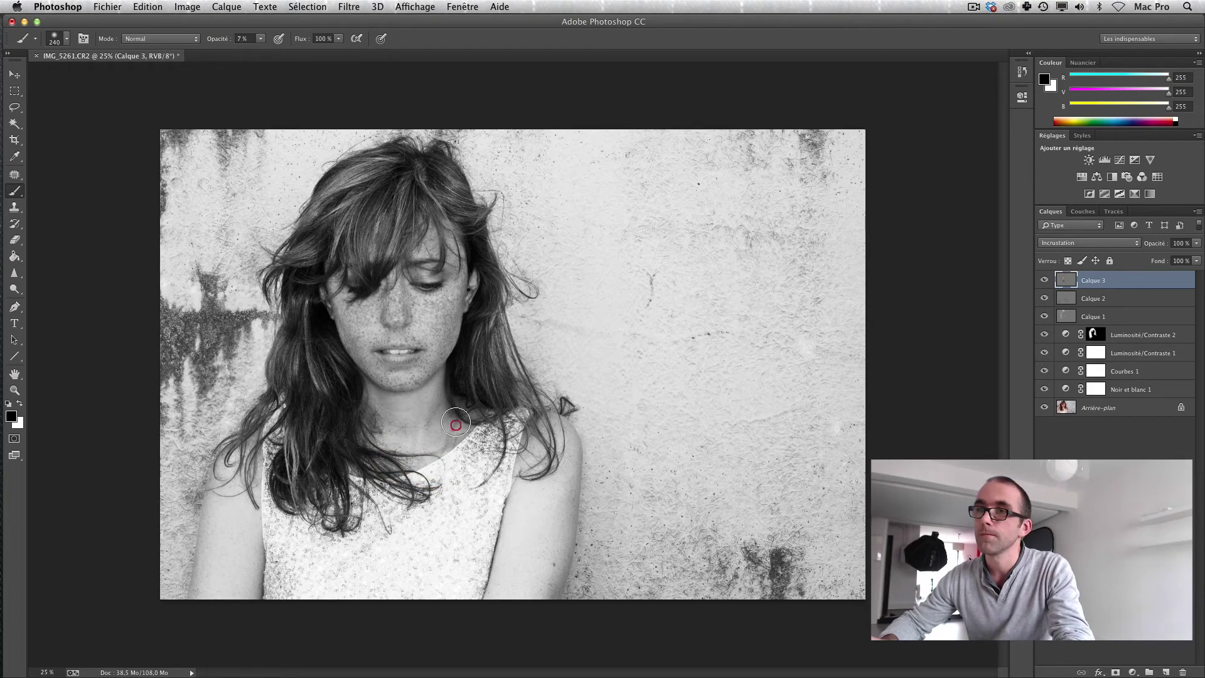
{"action": "left_click", "coordinate": [433, 304]}
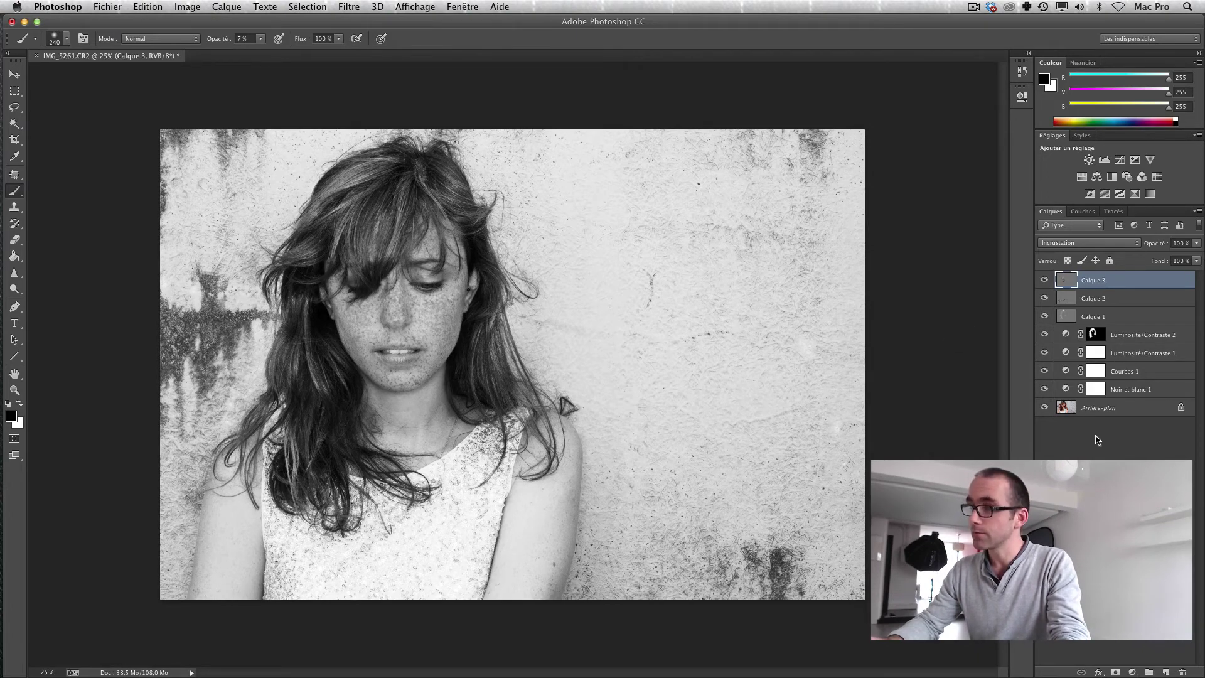
Step: Add another layer, fill it with 50% gray and set its blend mode to Incrustation
{"action": "left_click", "coordinate": [1166, 672]}
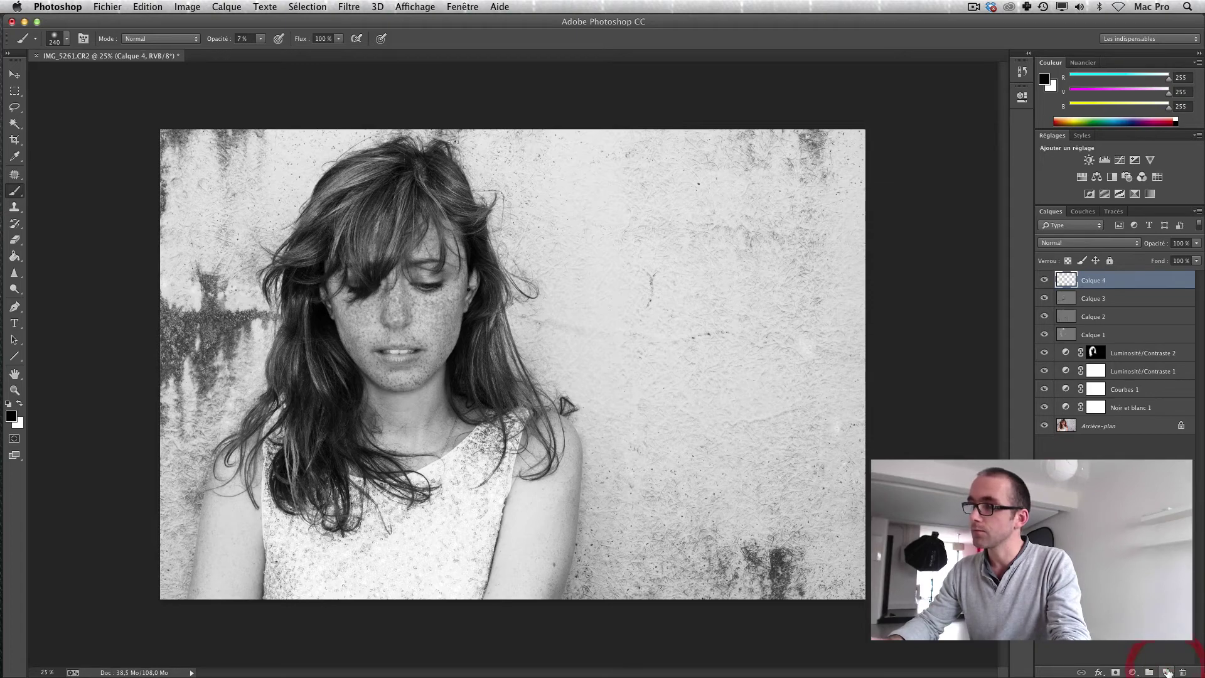
{"action": "left_click", "coordinate": [141, 5]}
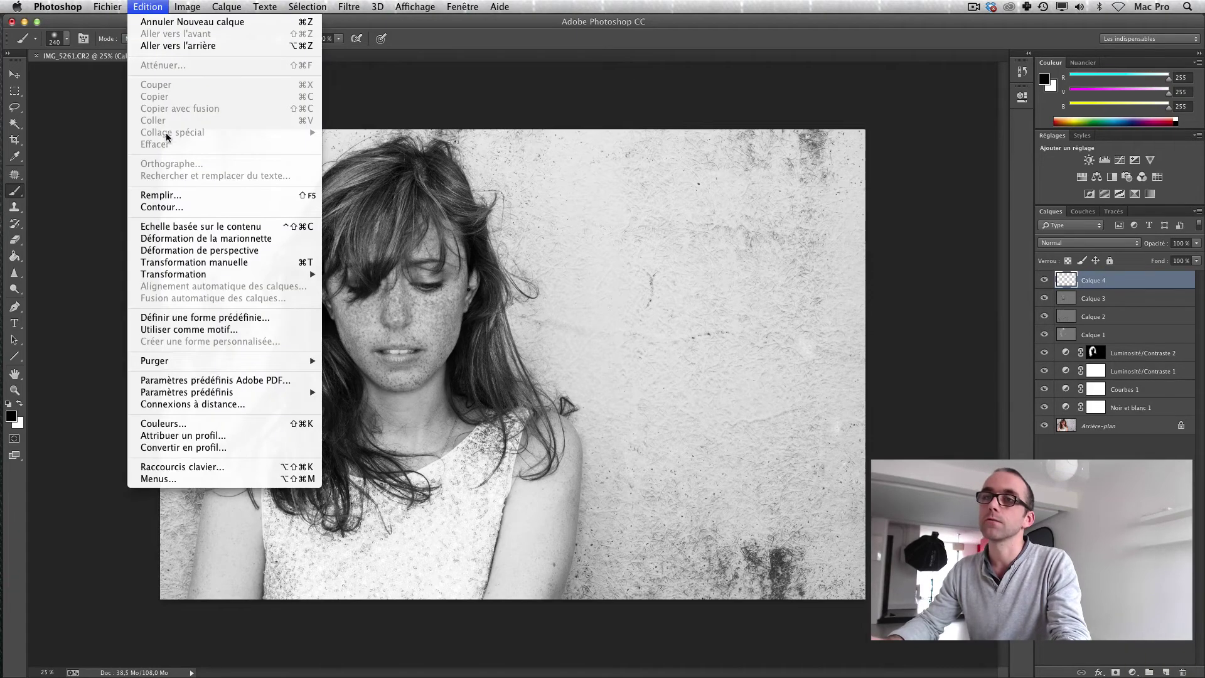
{"action": "left_click", "coordinate": [162, 195]}
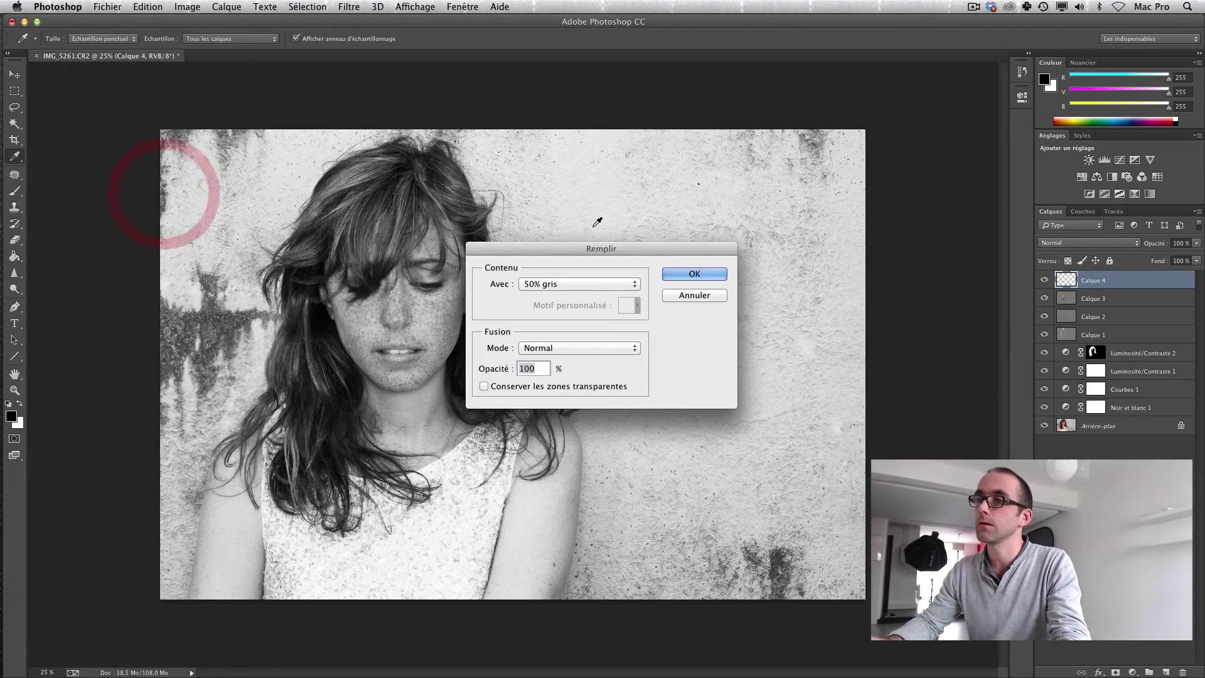
{"action": "left_click", "coordinate": [685, 269]}
{"action": "left_click", "coordinate": [1123, 244]}
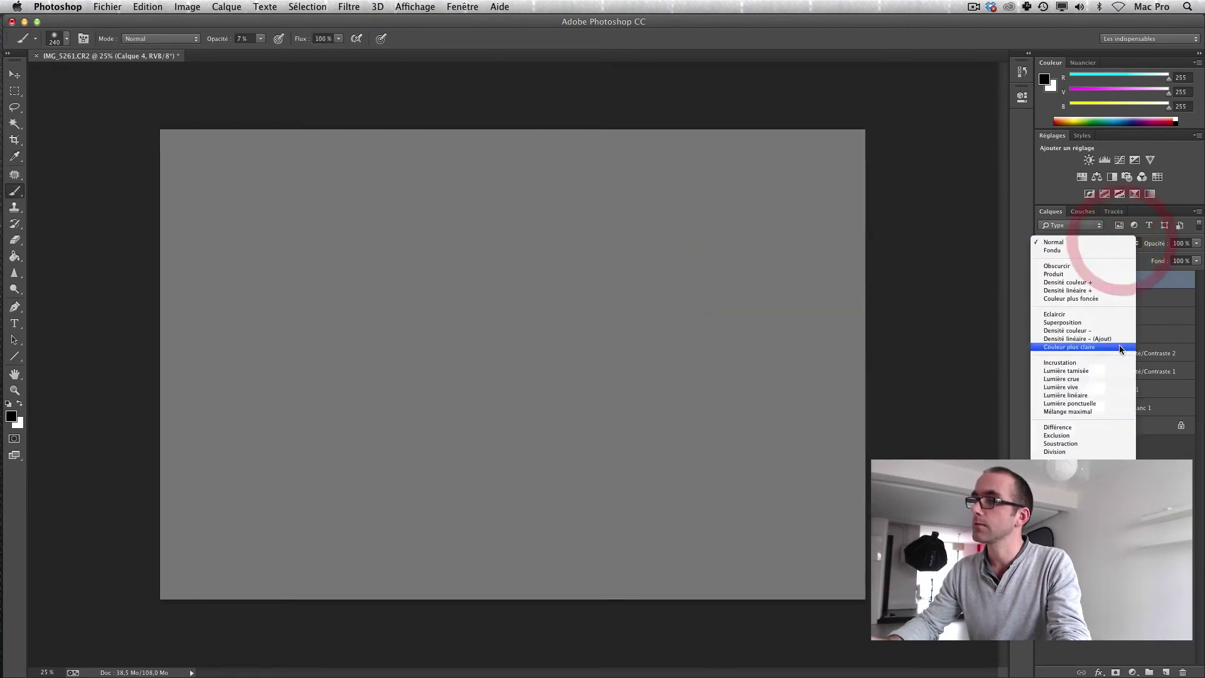
{"action": "left_click", "coordinate": [1111, 360]}
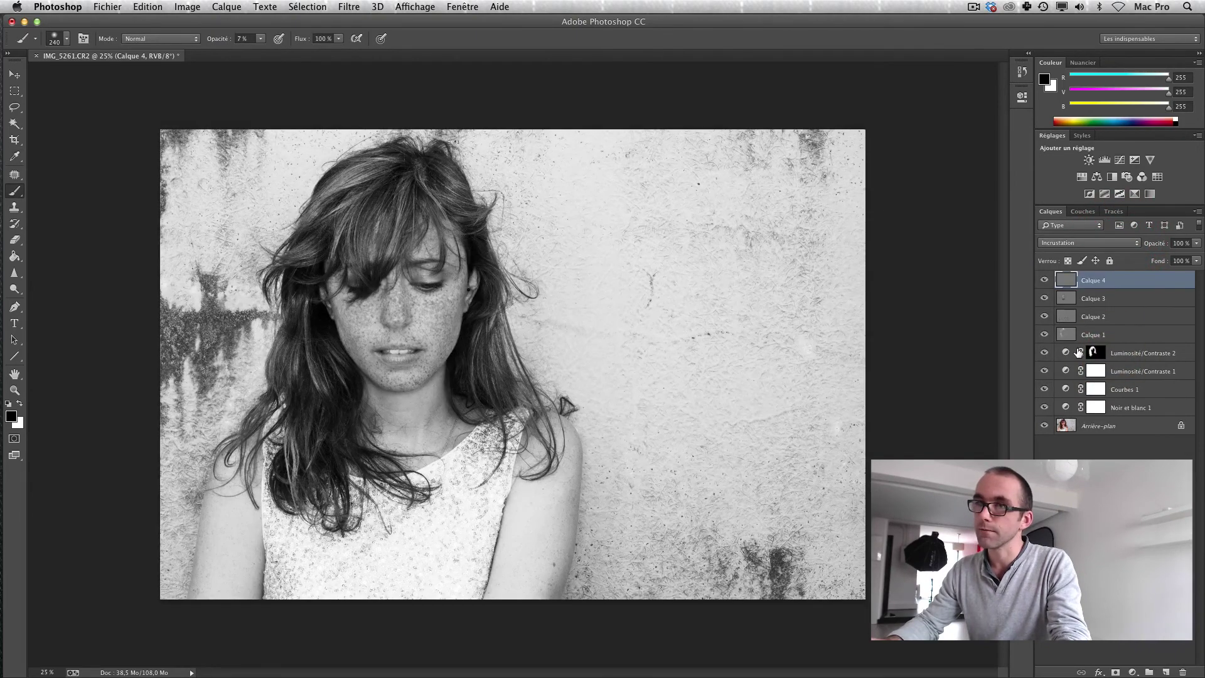
Step: Darken the dress and the wall beside the hair with broad black strokes, using a 1115 px brush at 12% opacity
{"action": "right_click", "coordinate": [685, 261]}
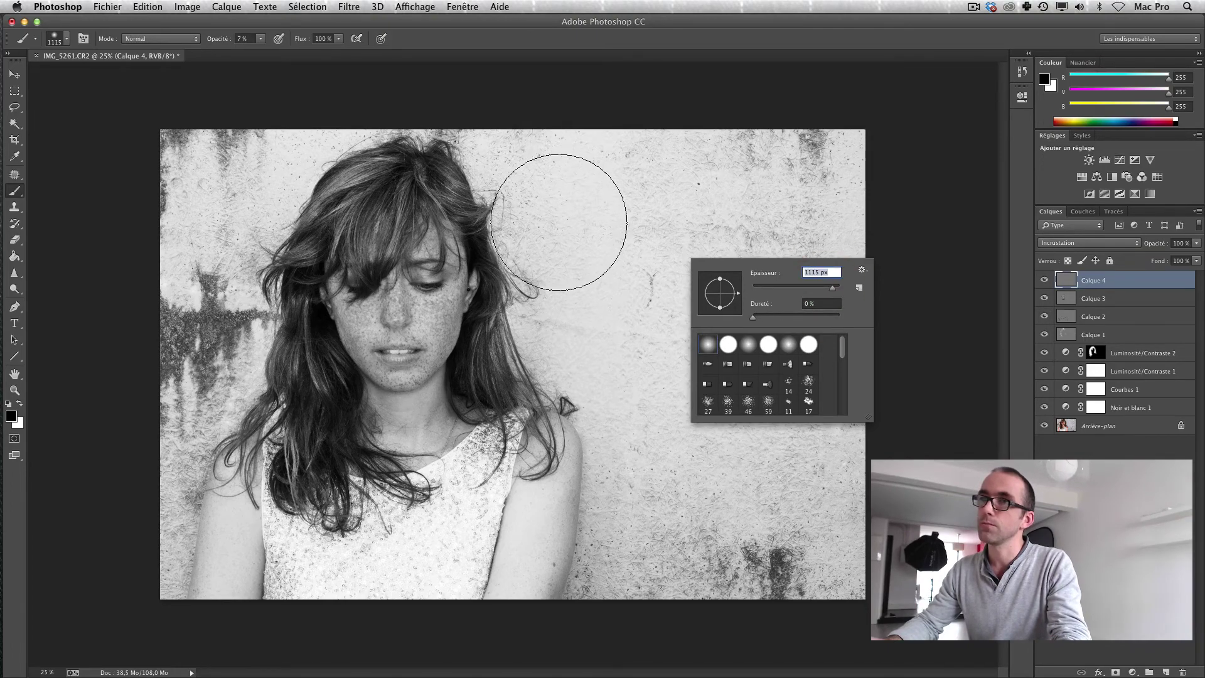
{"action": "left_click", "coordinate": [420, 573]}
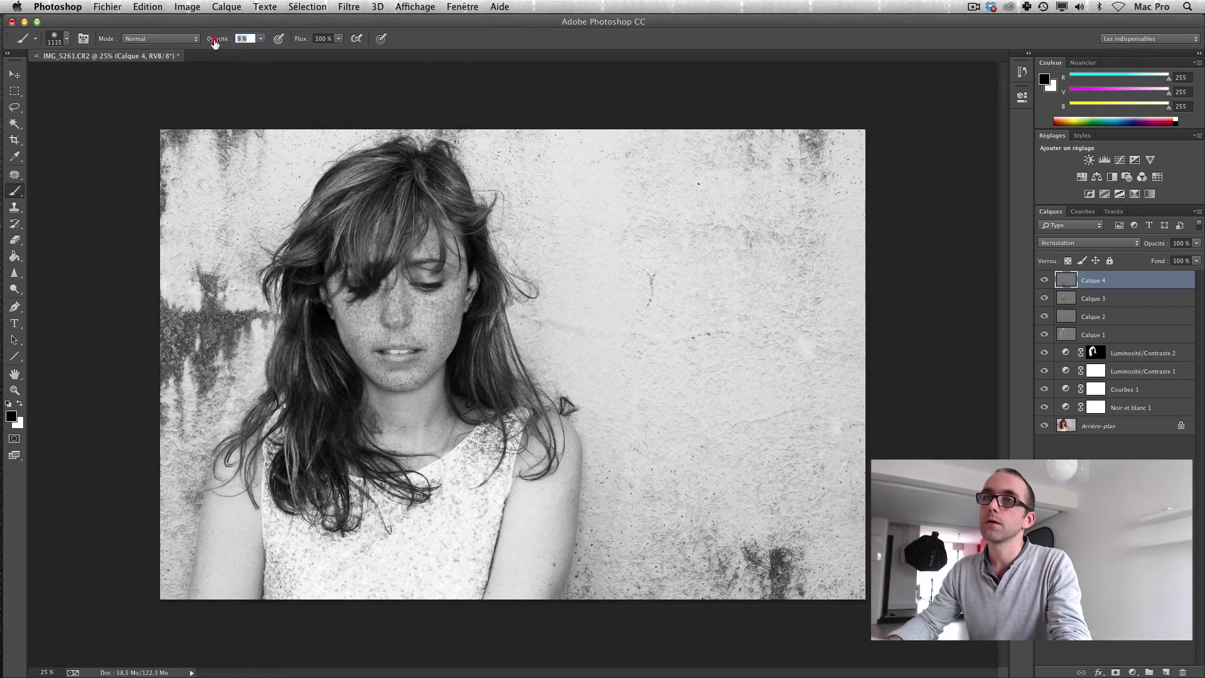
{"action": "mouse_move", "coordinate": [455, 566]}
{"action": "left_mouse_down"}
{"action": "mouse_move", "coordinate": [419, 579]}
{"action": "mouse_move", "coordinate": [425, 541]}
{"action": "left_mouse_up"}
{"action": "mouse_move", "coordinate": [368, 602]}
{"action": "left_mouse_down"}
{"action": "mouse_move", "coordinate": [411, 593]}
{"action": "mouse_move", "coordinate": [383, 585]}
{"action": "left_mouse_up"}
{"action": "mouse_move", "coordinate": [482, 538]}
{"action": "left_mouse_down"}
{"action": "mouse_move", "coordinate": [365, 613]}
{"action": "mouse_move", "coordinate": [404, 597]}
{"action": "mouse_move", "coordinate": [411, 574]}
{"action": "mouse_move", "coordinate": [354, 603]}
{"action": "mouse_move", "coordinate": [431, 555]}
{"action": "mouse_move", "coordinate": [437, 536]}
{"action": "mouse_move", "coordinate": [399, 571]}
{"action": "mouse_move", "coordinate": [373, 557]}
{"action": "mouse_move", "coordinate": [304, 613]}
{"action": "mouse_move", "coordinate": [287, 536]}
{"action": "mouse_move", "coordinate": [303, 487]}
{"action": "mouse_move", "coordinate": [335, 556]}
{"action": "mouse_move", "coordinate": [339, 608]}
{"action": "mouse_move", "coordinate": [331, 571]}
{"action": "mouse_move", "coordinate": [414, 554]}
{"action": "mouse_move", "coordinate": [454, 492]}
{"action": "mouse_move", "coordinate": [425, 559]}
{"action": "mouse_move", "coordinate": [376, 594]}
{"action": "mouse_move", "coordinate": [427, 539]}
{"action": "left_mouse_up"}
{"action": "mouse_move", "coordinate": [544, 179]}
{"action": "left_mouse_down"}
{"action": "mouse_move", "coordinate": [527, 142]}
{"action": "mouse_move", "coordinate": [632, 418]}
{"action": "mouse_move", "coordinate": [775, 505]}
{"action": "mouse_move", "coordinate": [600, 178]}
{"action": "mouse_move", "coordinate": [575, 172]}
{"action": "mouse_move", "coordinate": [664, 345]}
{"action": "mouse_move", "coordinate": [549, 170]}
{"action": "mouse_move", "coordinate": [608, 319]}
{"action": "mouse_move", "coordinate": [532, 126]}
{"action": "mouse_move", "coordinate": [626, 368]}
{"action": "mouse_move", "coordinate": [701, 476]}
{"action": "mouse_move", "coordinate": [579, 207]}
{"action": "mouse_move", "coordinate": [623, 362]}
{"action": "left_mouse_up"}
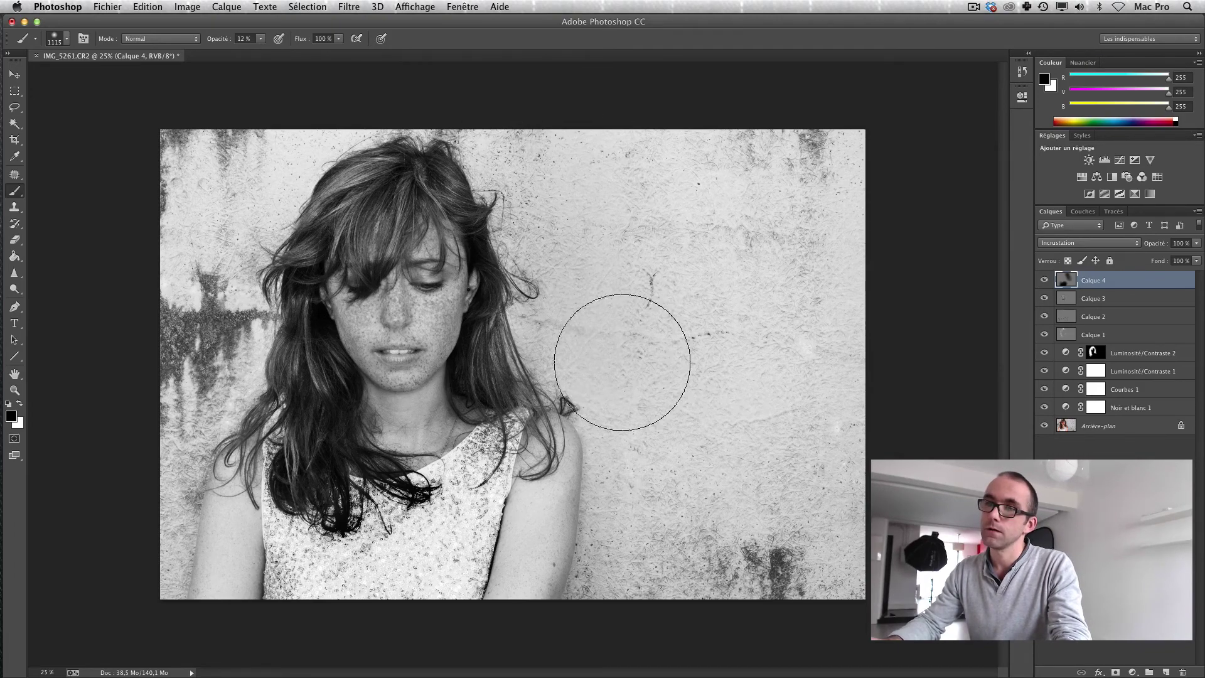
{"action": "mouse_move", "coordinate": [382, 583]}
{"action": "left_mouse_down"}
{"action": "mouse_move", "coordinate": [440, 559]}
{"action": "mouse_move", "coordinate": [372, 577]}
{"action": "left_mouse_up"}
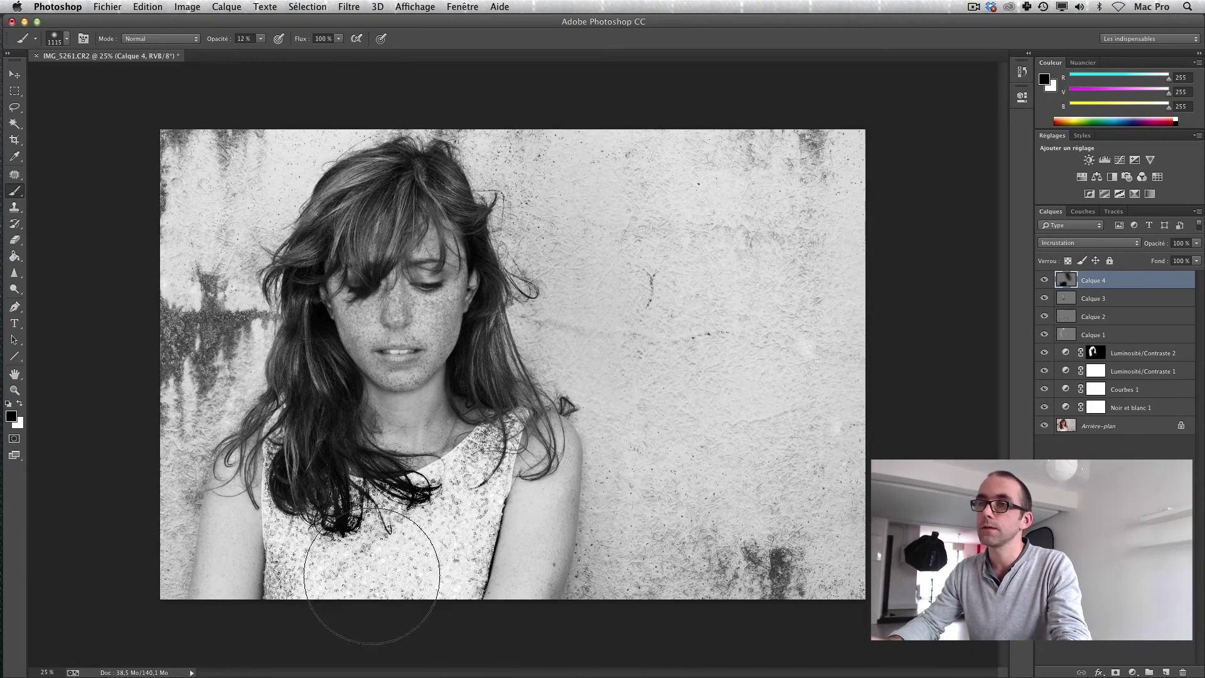
{"action": "left_click_drag", "start_coordinate": [385, 325], "coordinate": [400, 323]}
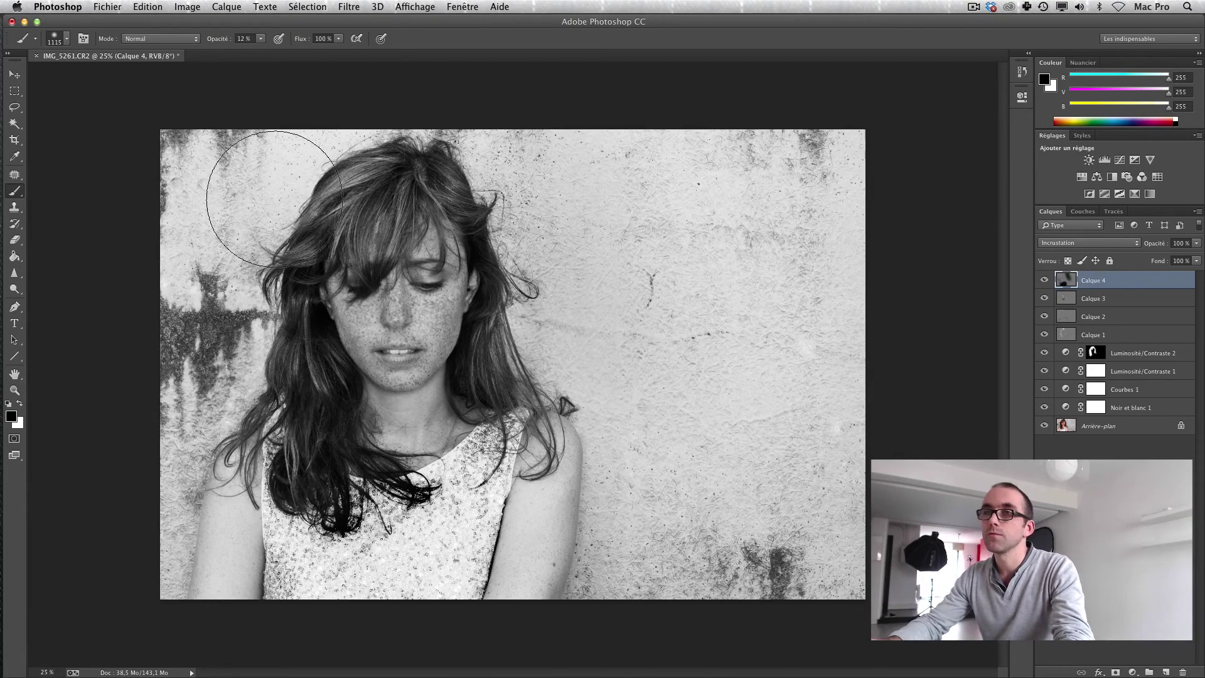
{"action": "mouse_move", "coordinate": [547, 171]}
{"action": "left_mouse_down"}
{"action": "mouse_move", "coordinate": [559, 290]}
{"action": "mouse_move", "coordinate": [589, 364]}
{"action": "mouse_move", "coordinate": [603, 535]}
{"action": "mouse_move", "coordinate": [613, 515]}
{"action": "mouse_move", "coordinate": [604, 623]}
{"action": "left_mouse_up"}
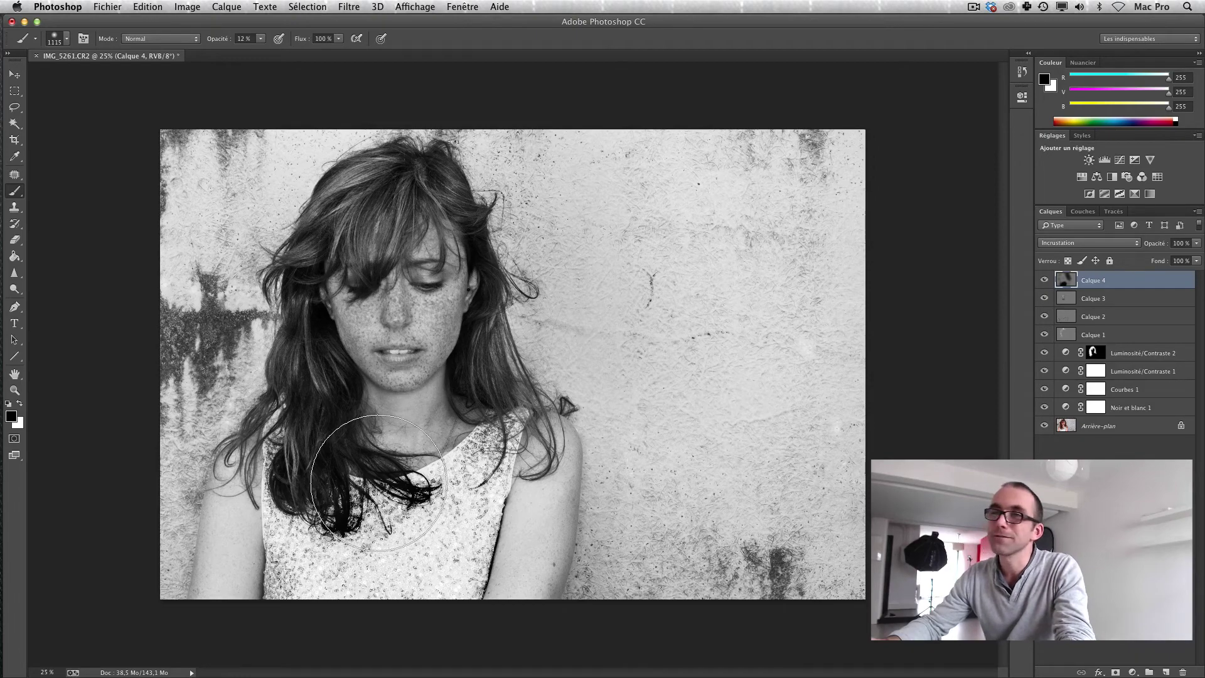
Step: Set the foreground colour to 50% brightness gray and paint at 100% opacity over the hair ends to erase their darkening
{"action": "left_click", "coordinate": [11, 417]}
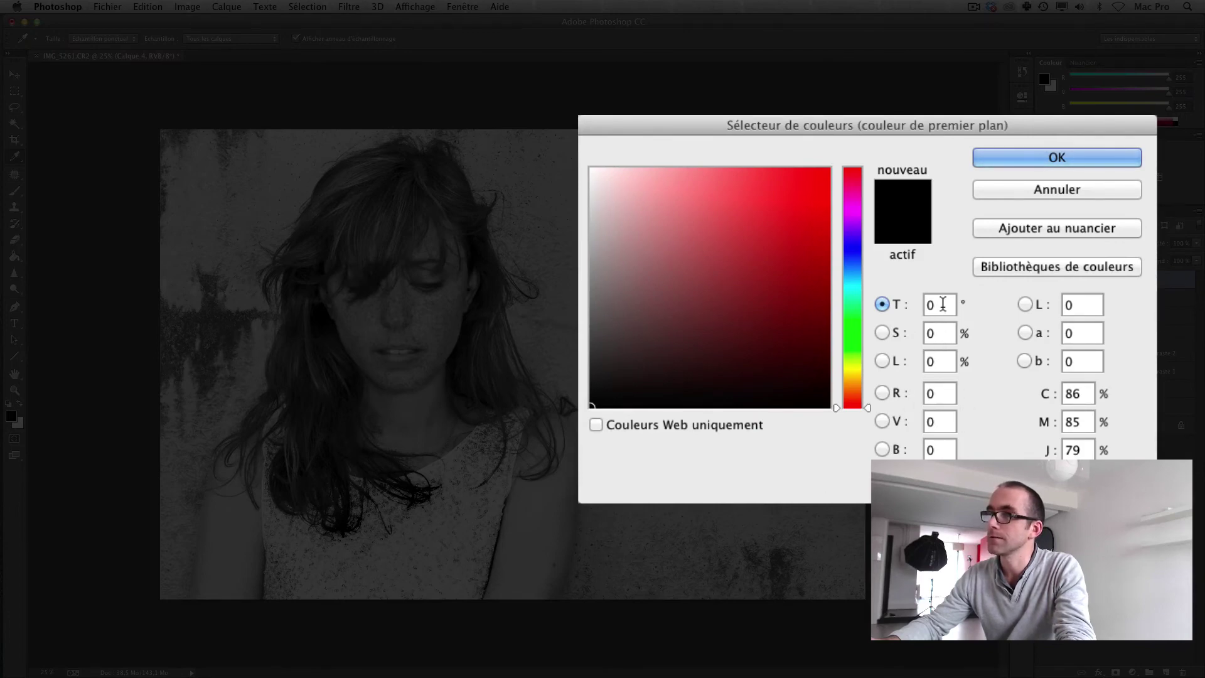
{"action": "left_click", "coordinate": [940, 362]}
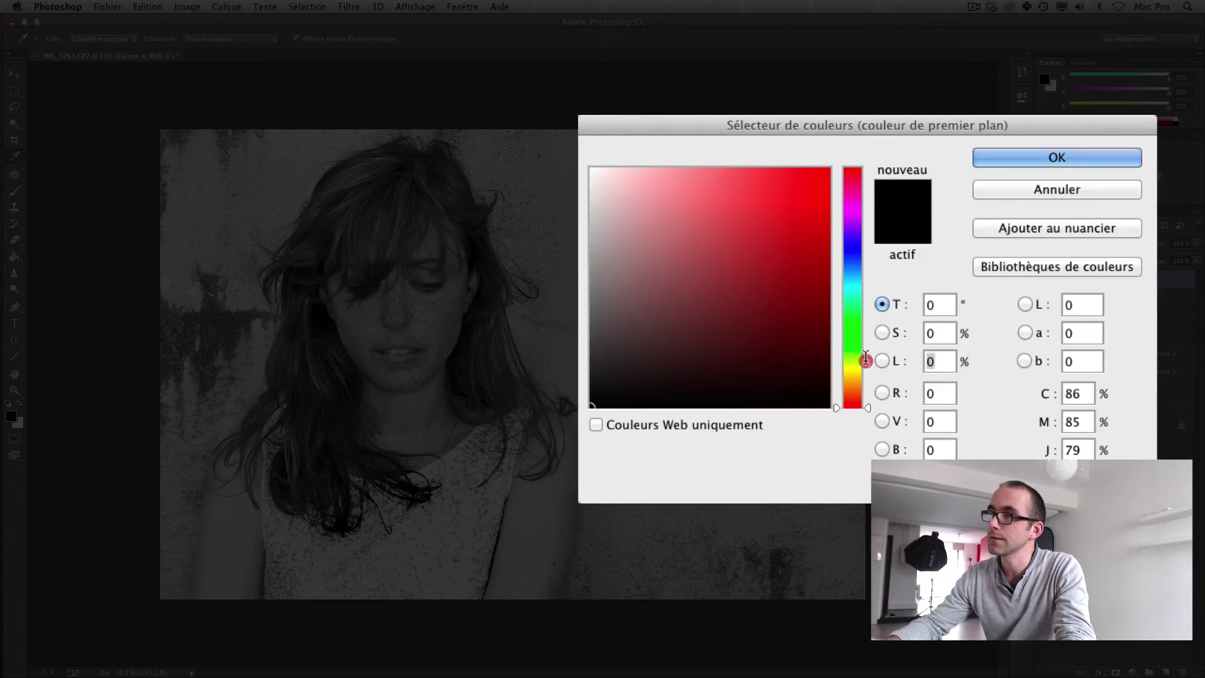
{"action": "left_click", "coordinate": [866, 362]}
{"action": "type", "text": "50"}
{"action": "key", "text": "Return"}
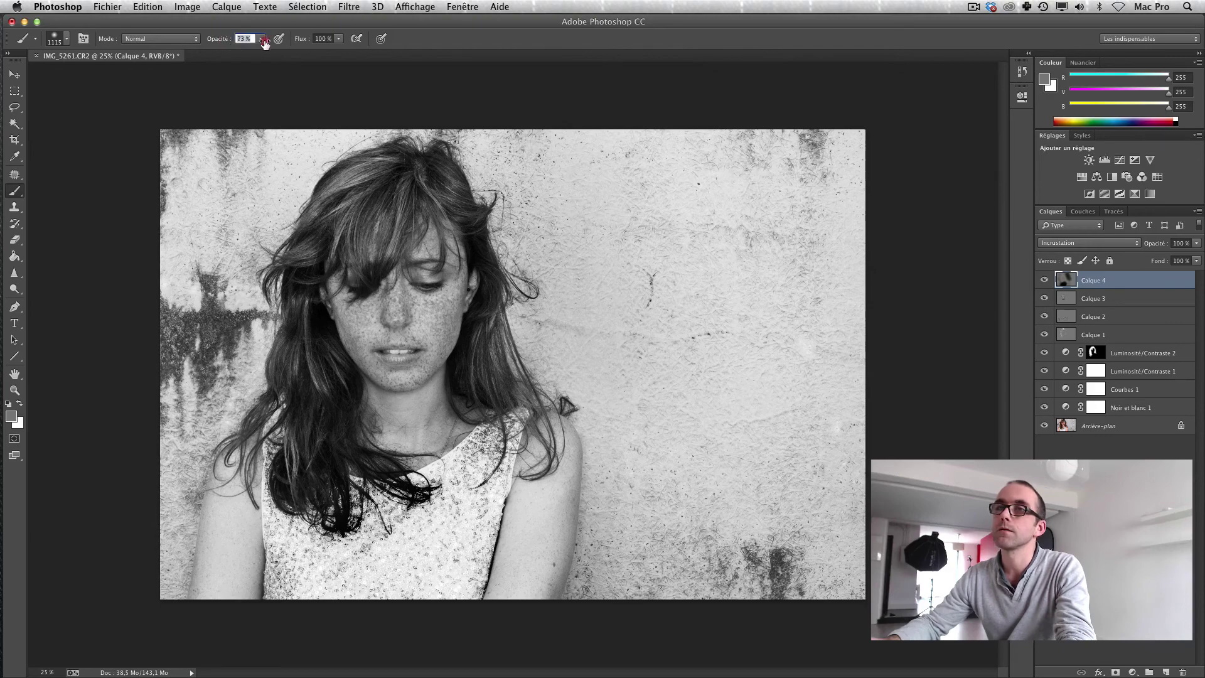
{"action": "left_click", "coordinate": [462, 50]}
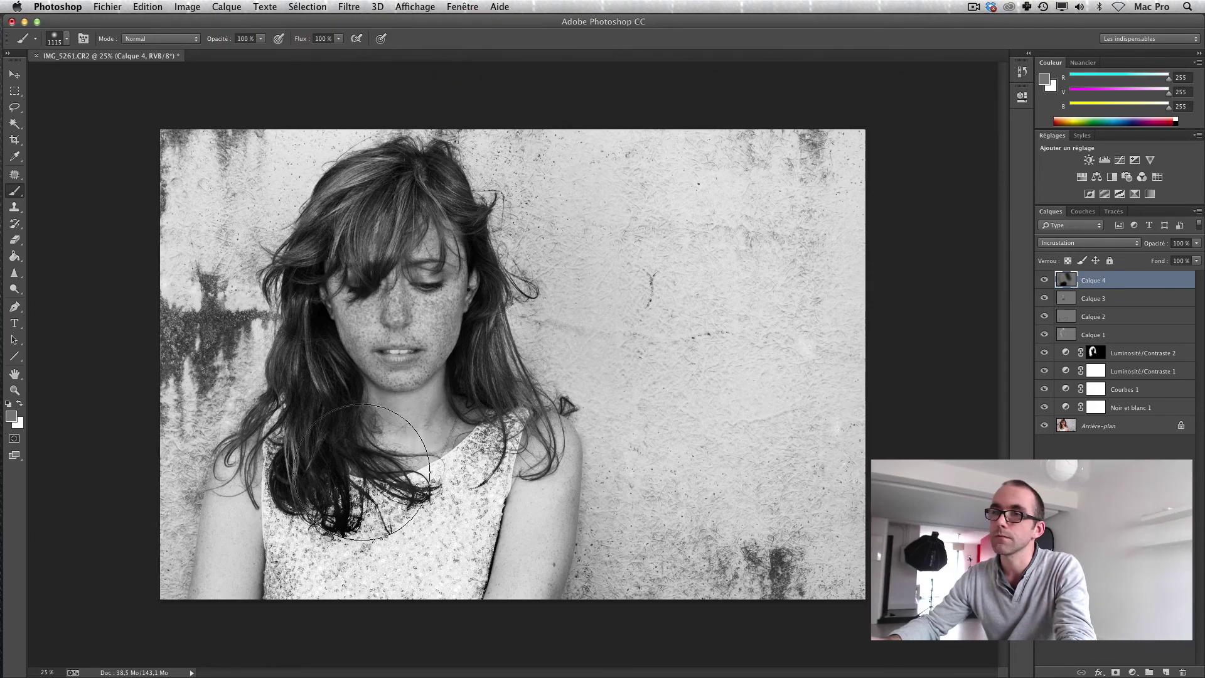
{"action": "mouse_move", "coordinate": [383, 455]}
{"action": "left_mouse_down"}
{"action": "mouse_move", "coordinate": [348, 476]}
{"action": "mouse_move", "coordinate": [345, 453]}
{"action": "mouse_move", "coordinate": [339, 482]}
{"action": "left_mouse_up"}
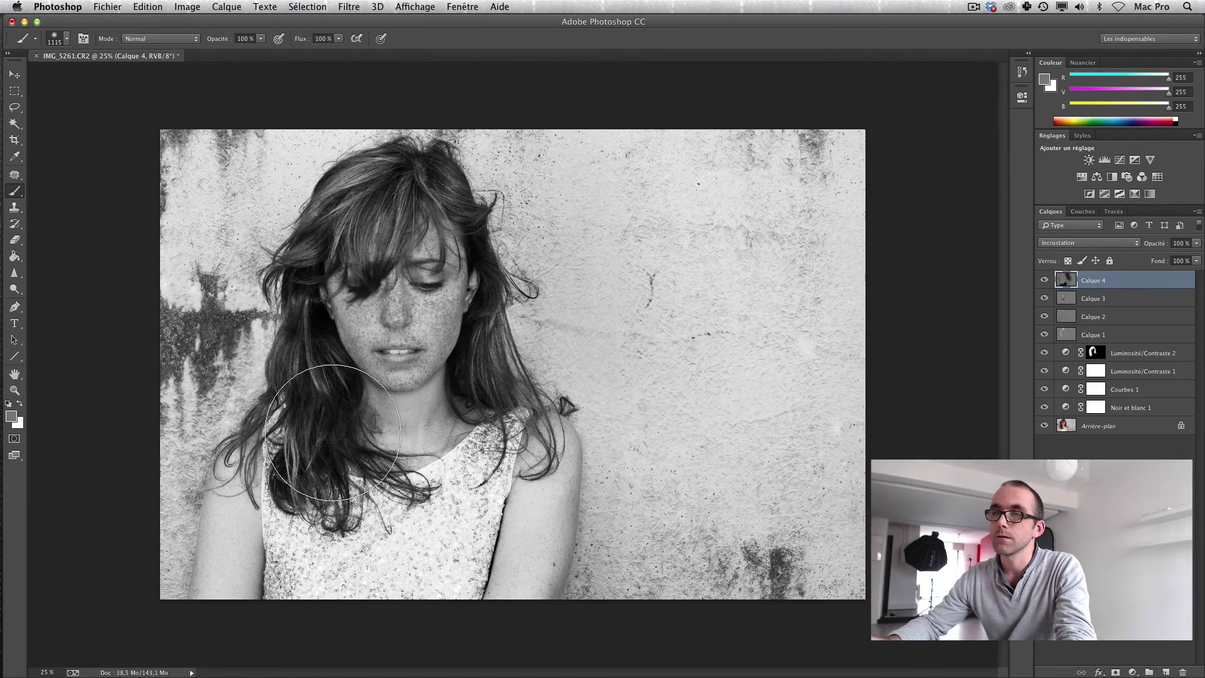
Step: Try erasing the dark edge between dress and arm with a 76 px gray brush, and undo the stroke
{"action": "right_click", "coordinate": [420, 464]}
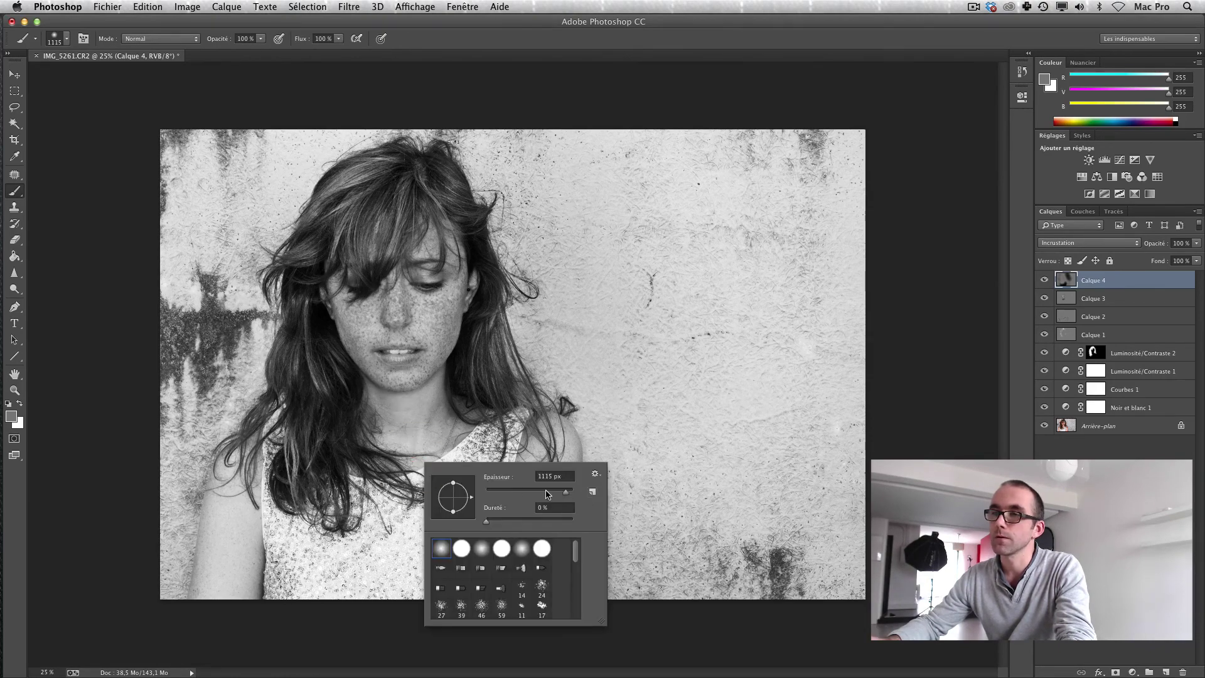
{"action": "double_click", "coordinate": [547, 476]}
{"action": "type", "text": "1"}
{"action": "left_click", "coordinate": [338, 468]}
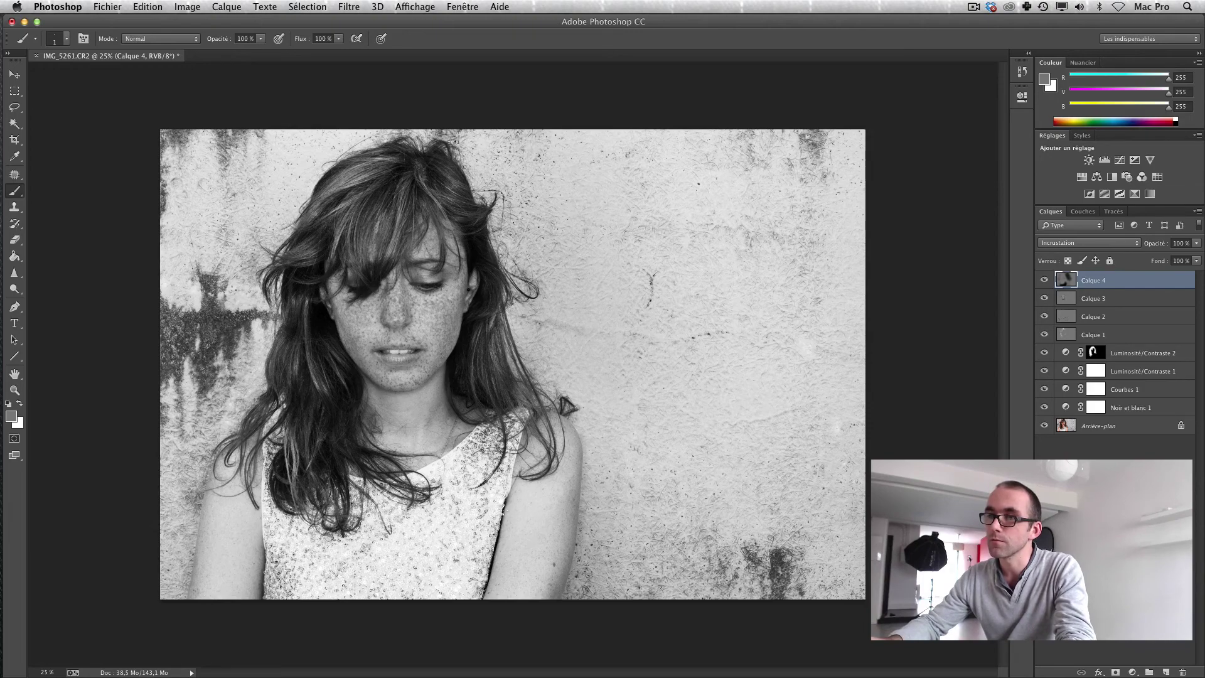
{"action": "mouse_move", "coordinate": [591, 542]}
{"action": "left_mouse_down"}
{"action": "mouse_move", "coordinate": [640, 542]}
{"action": "mouse_move", "coordinate": [624, 542]}
{"action": "left_mouse_up"}
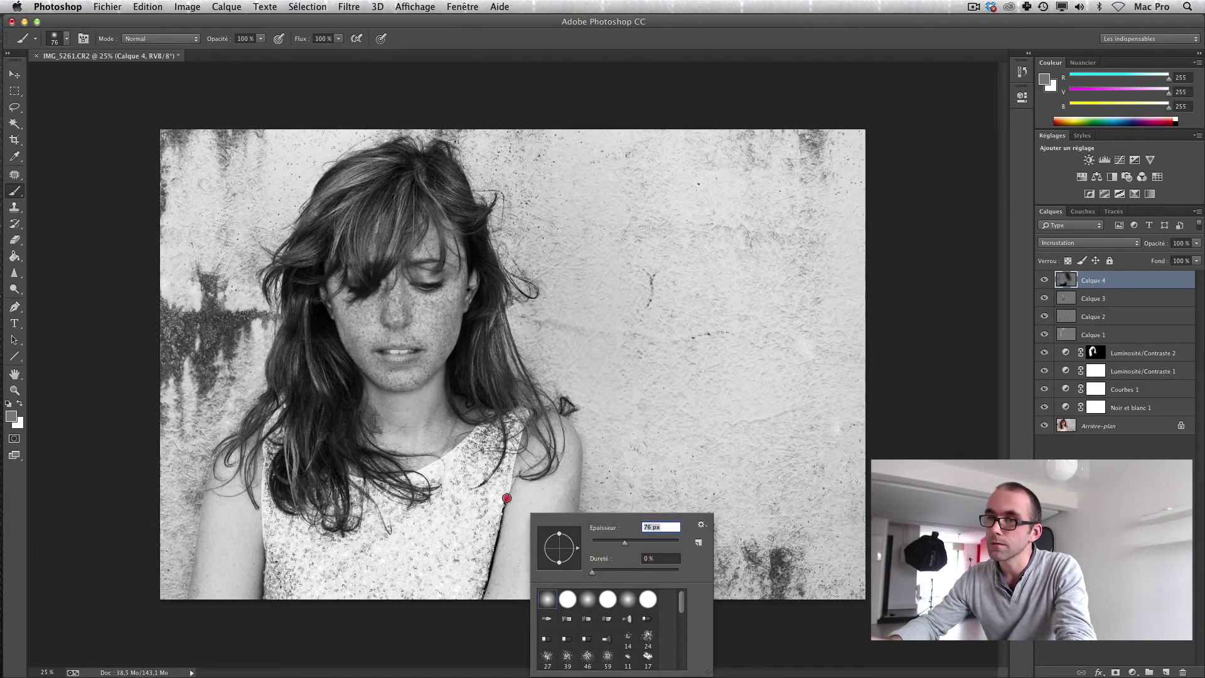
{"action": "left_click_drag", "start_coordinate": [507, 498], "coordinate": [481, 601]}
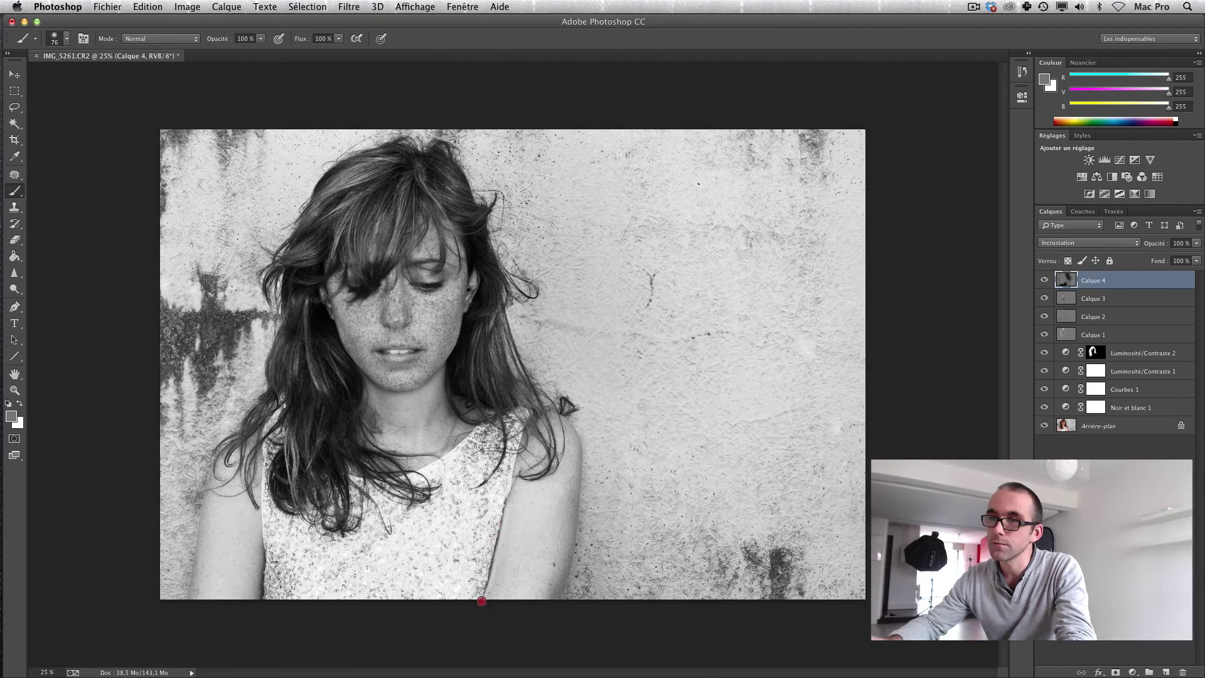
{"action": "key", "text": "super+z"}
Step: Soften the dark edge between dress and arm with gray strokes, using a 142 px brush at 38% opacity
{"action": "right_click", "coordinate": [608, 515]}
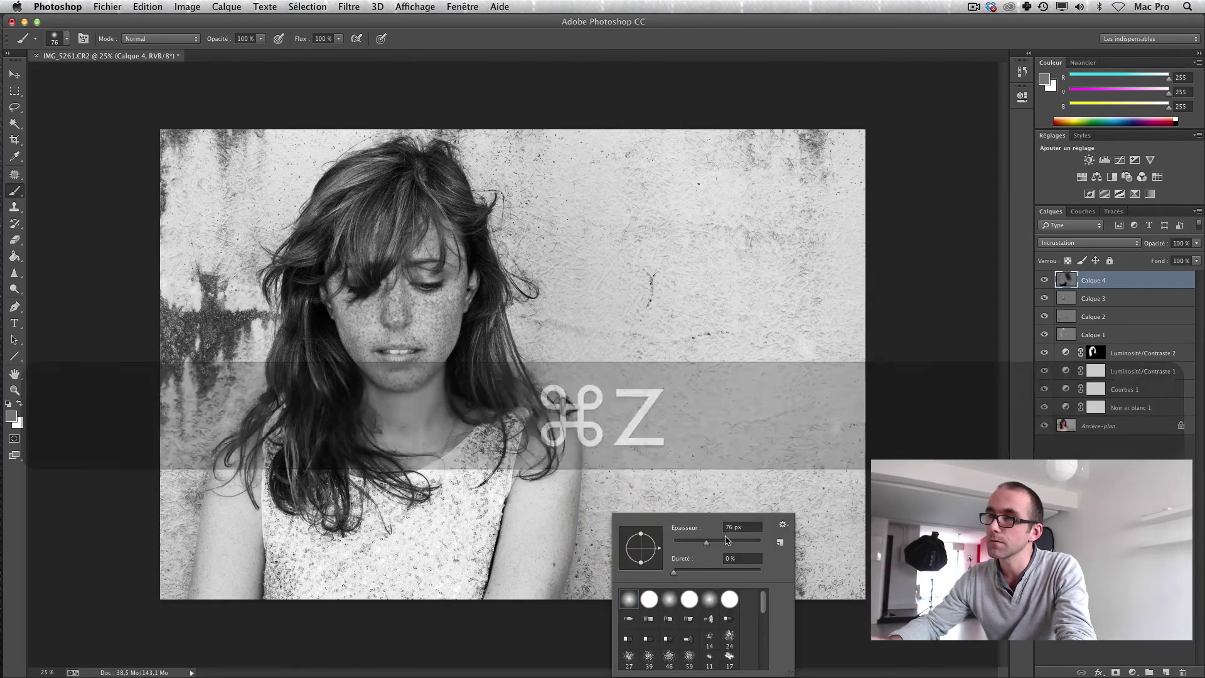
{"action": "left_click", "coordinate": [727, 541]}
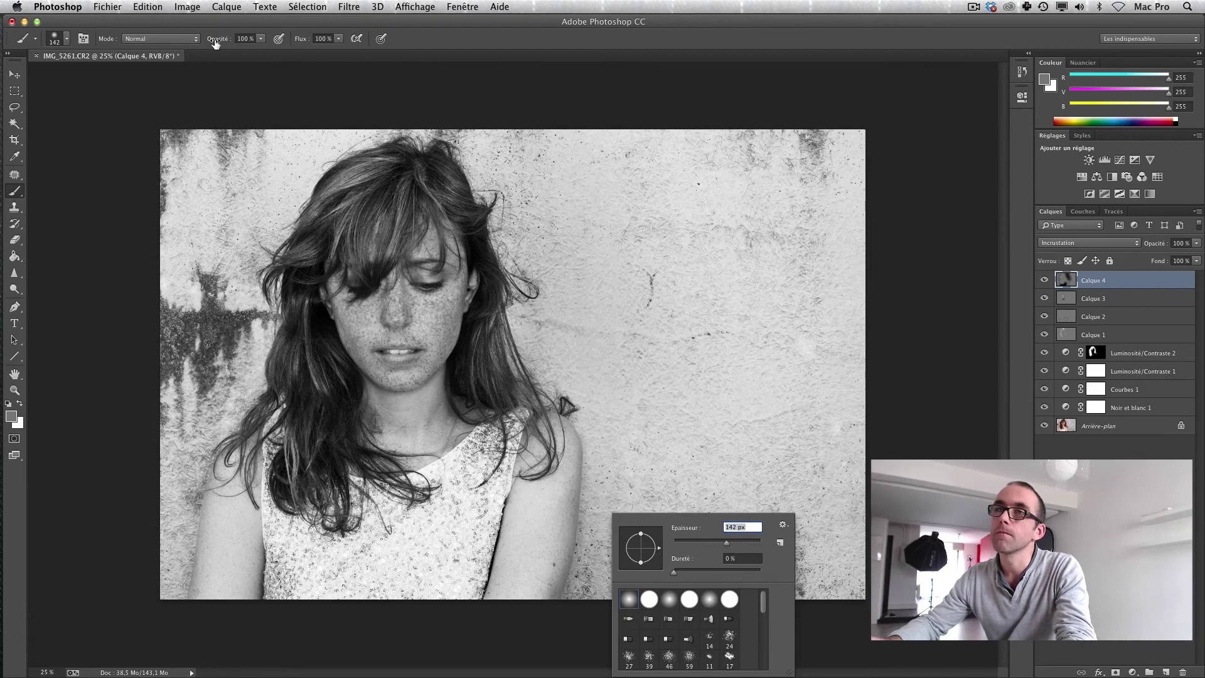
{"action": "left_click_drag", "start_coordinate": [215, 43], "coordinate": [177, 60]}
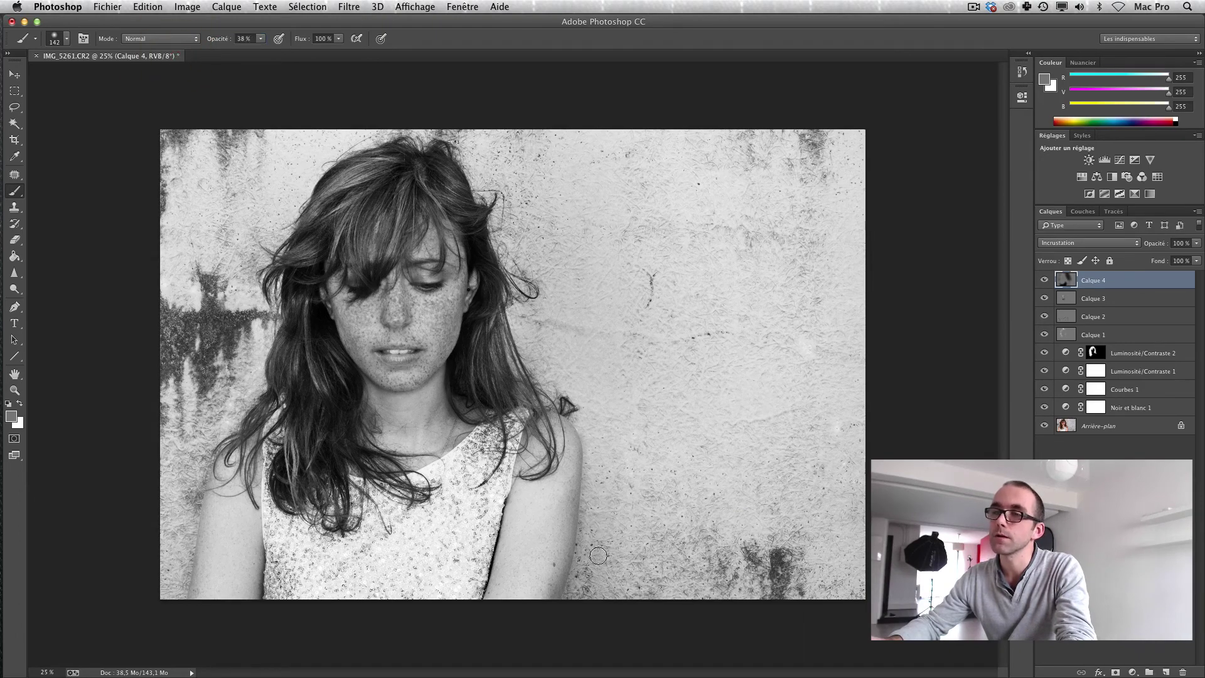
{"action": "mouse_move", "coordinate": [494, 487]}
{"action": "left_mouse_down"}
{"action": "mouse_move", "coordinate": [502, 551]}
{"action": "mouse_move", "coordinate": [478, 605]}
{"action": "mouse_move", "coordinate": [502, 483]}
{"action": "mouse_move", "coordinate": [479, 621]}
{"action": "left_mouse_up"}
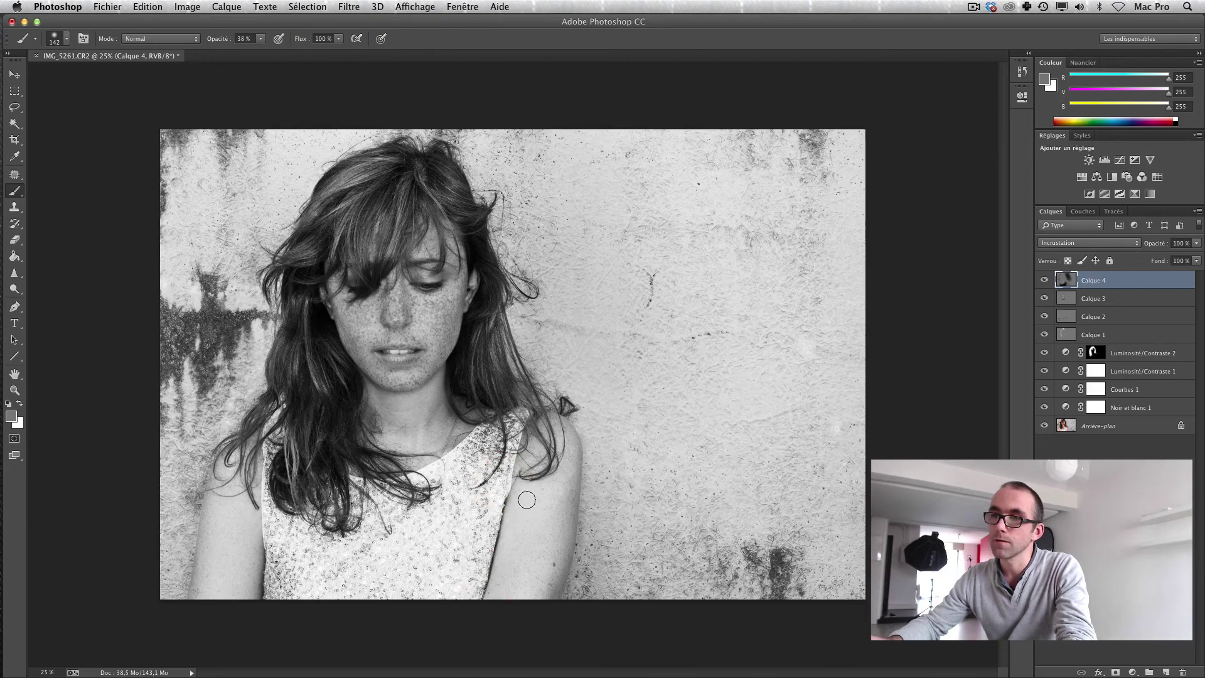
{"action": "left_click_drag", "start_coordinate": [510, 492], "coordinate": [479, 605]}
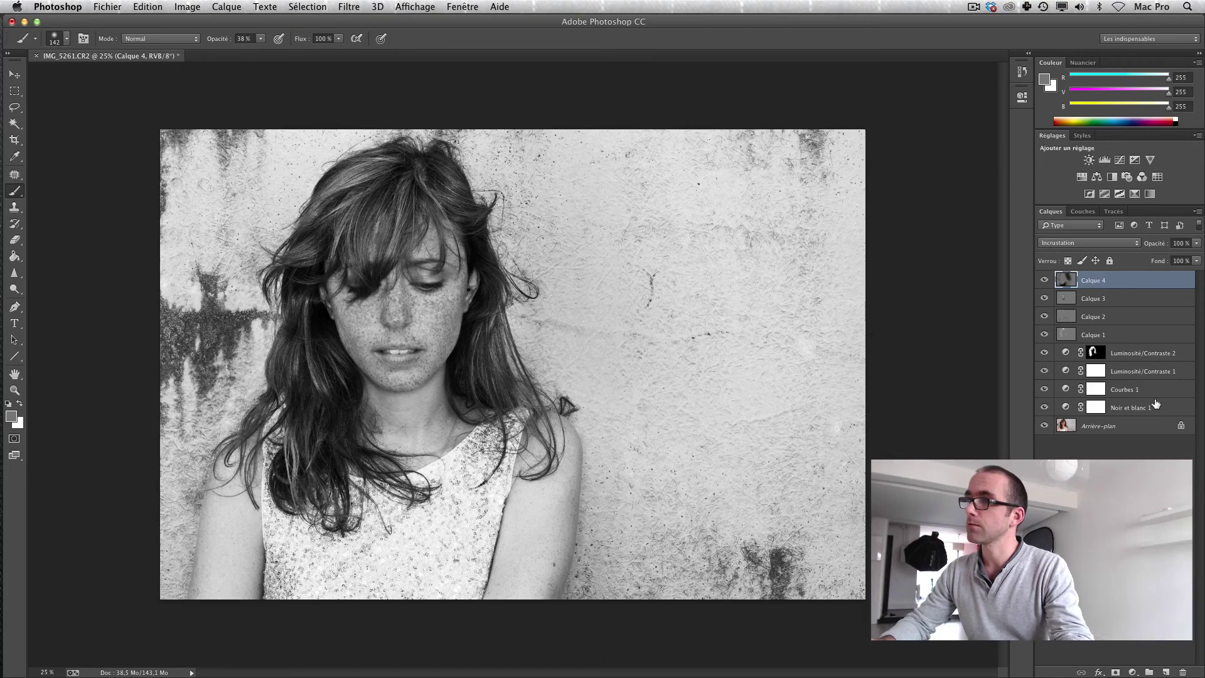
Step: Try moving layers Calque 1 to Calque 4 below Courbes 1, and return them to the top of the stack
{"action": "left_click", "coordinate": [1112, 477]}
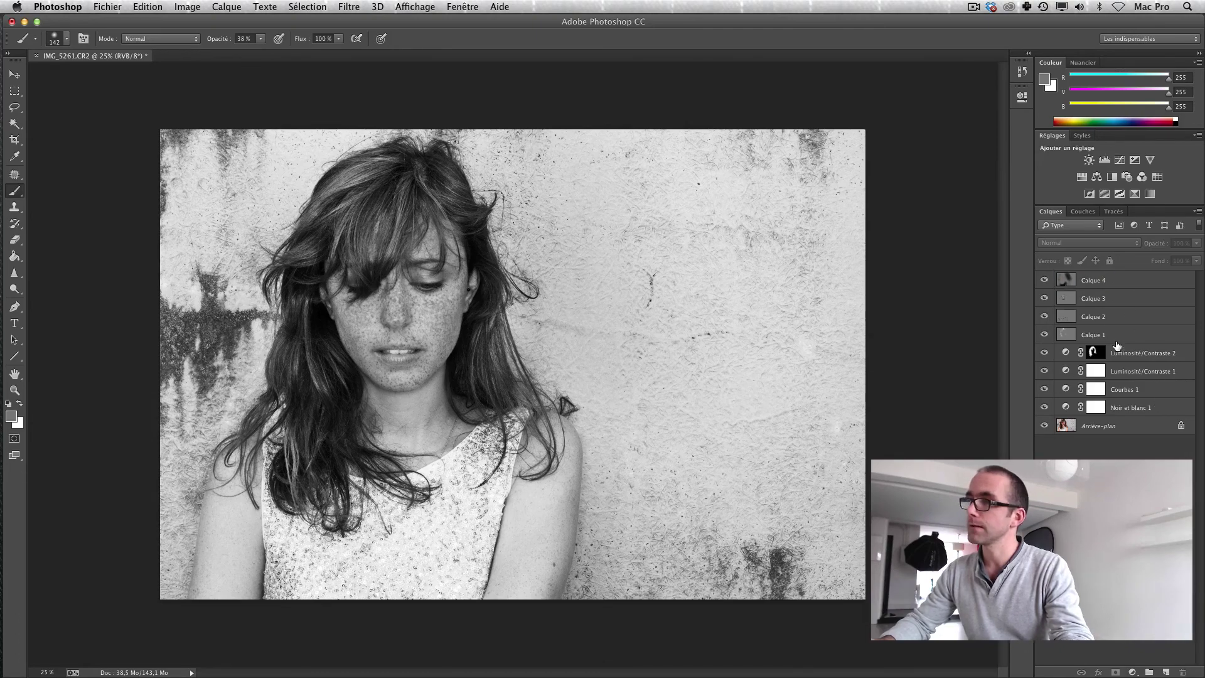
{"action": "left_click", "coordinate": [1133, 279]}
{"action": "left_click", "coordinate": [1149, 335], "text": "shift"}
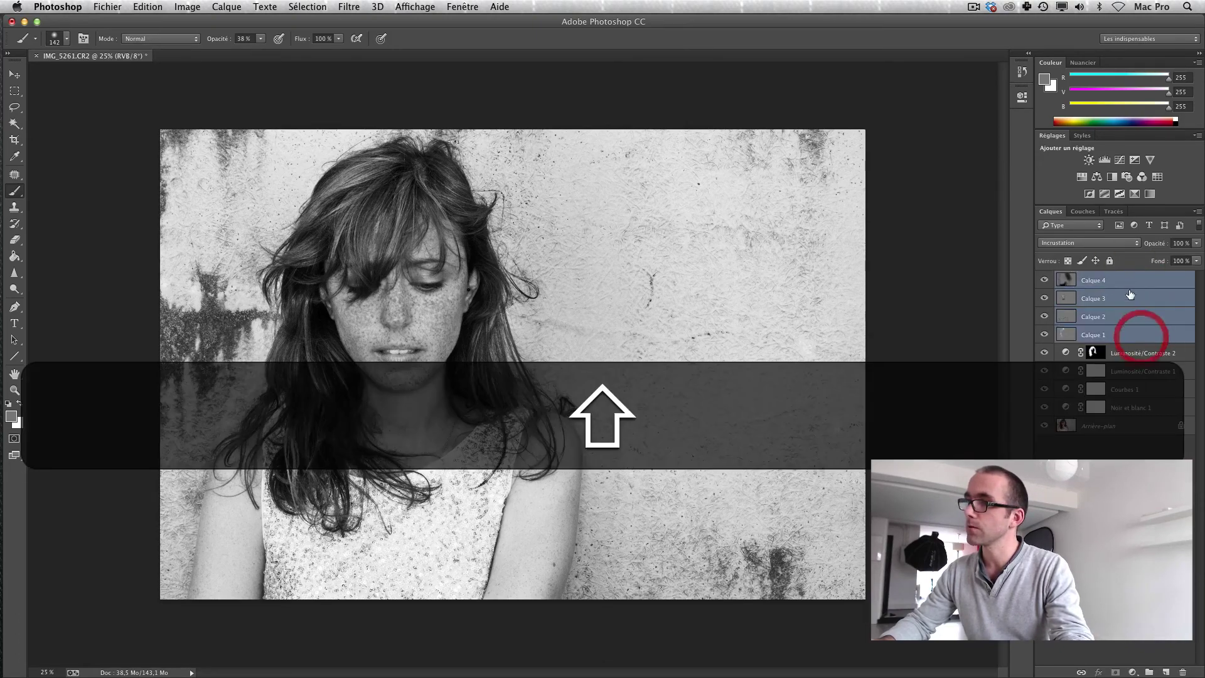
{"action": "left_click_drag", "start_coordinate": [1127, 284], "coordinate": [1109, 398]}
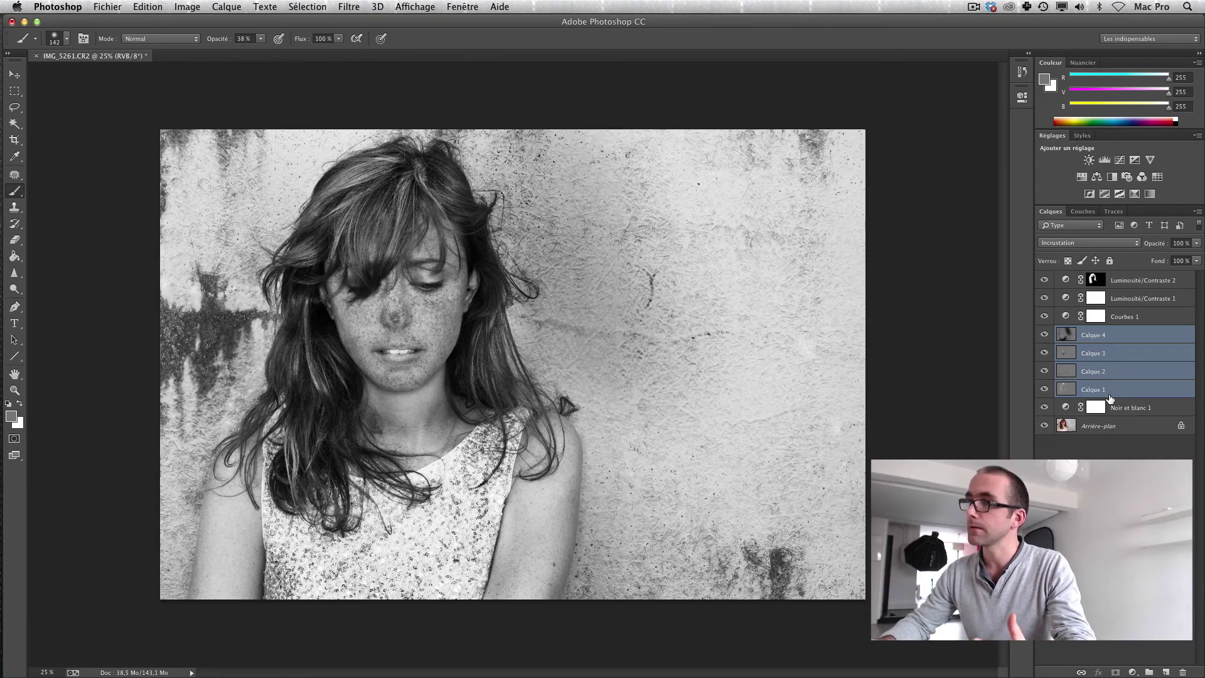
{"action": "left_click_drag", "start_coordinate": [1138, 339], "coordinate": [1138, 281]}
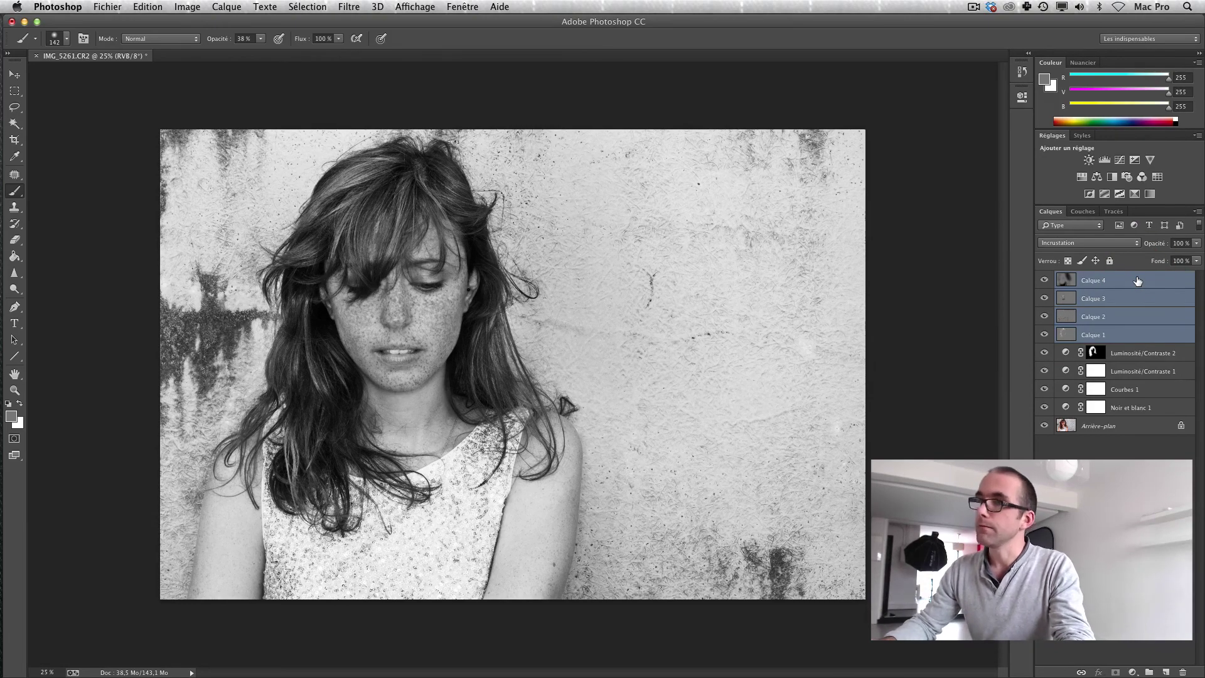
{"action": "left_click", "coordinate": [1147, 446]}
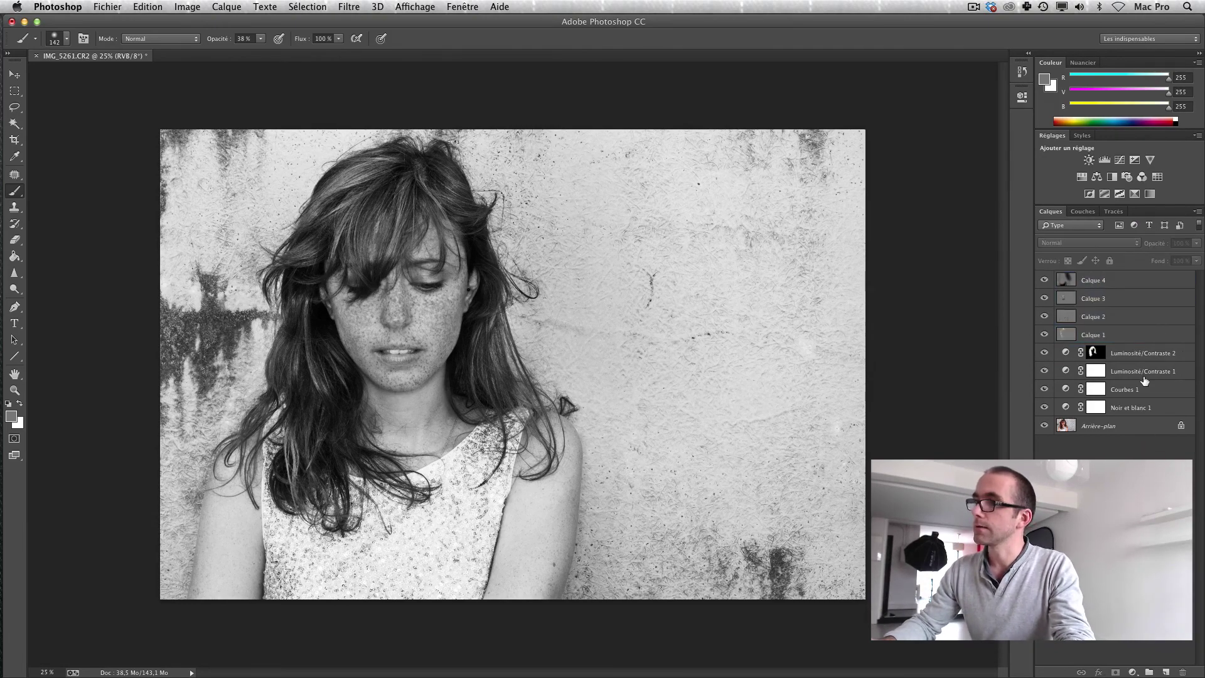
Step: Add a Luminosité/Contraste adjustment layer above all layers with brightness 14 and contrast 19
{"action": "left_click", "coordinate": [1133, 672]}
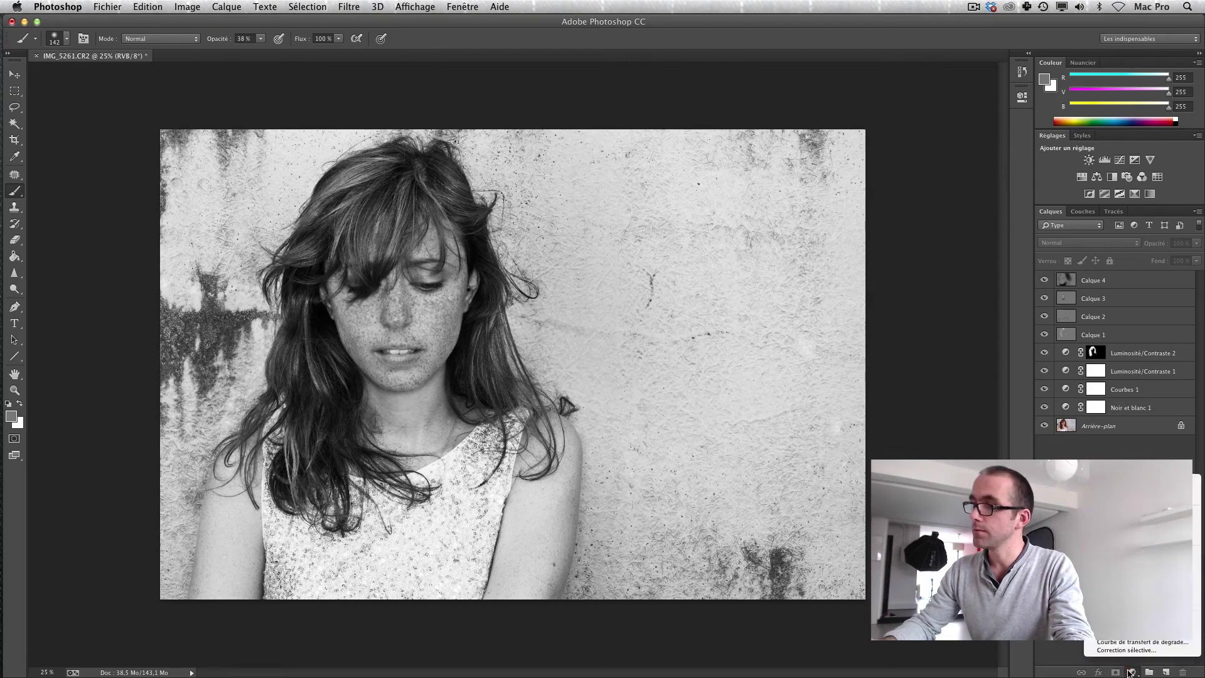
{"action": "left_click", "coordinate": [1123, 515]}
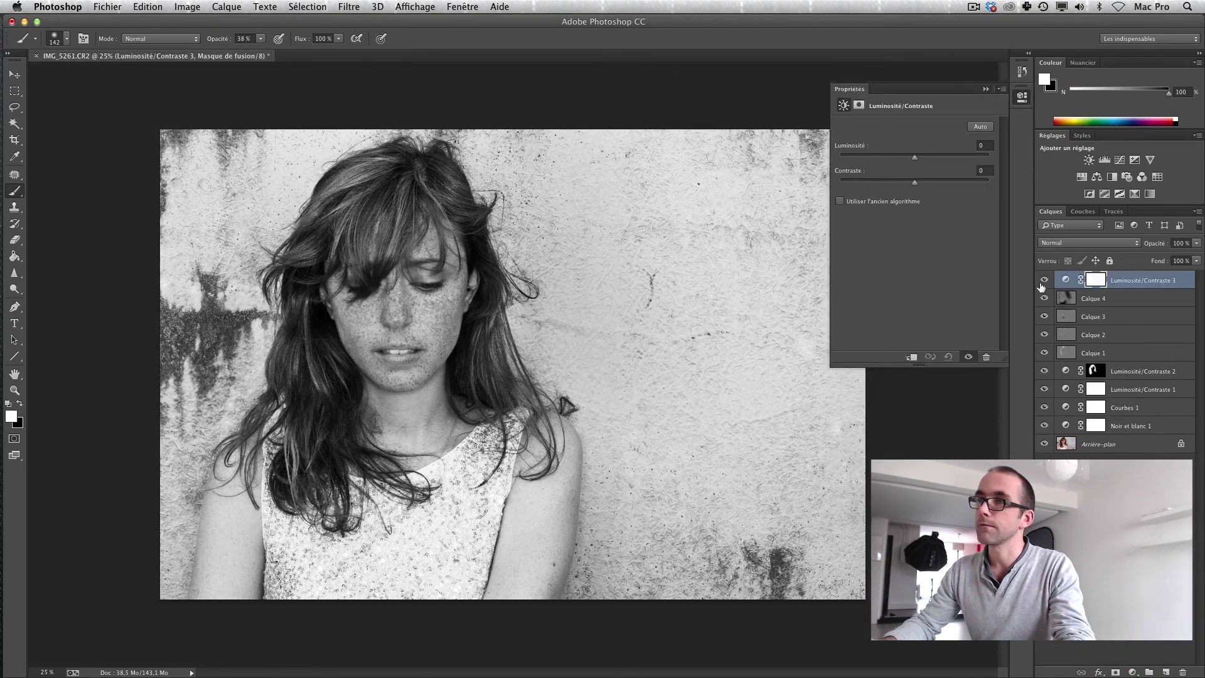
{"action": "left_click", "coordinate": [925, 158]}
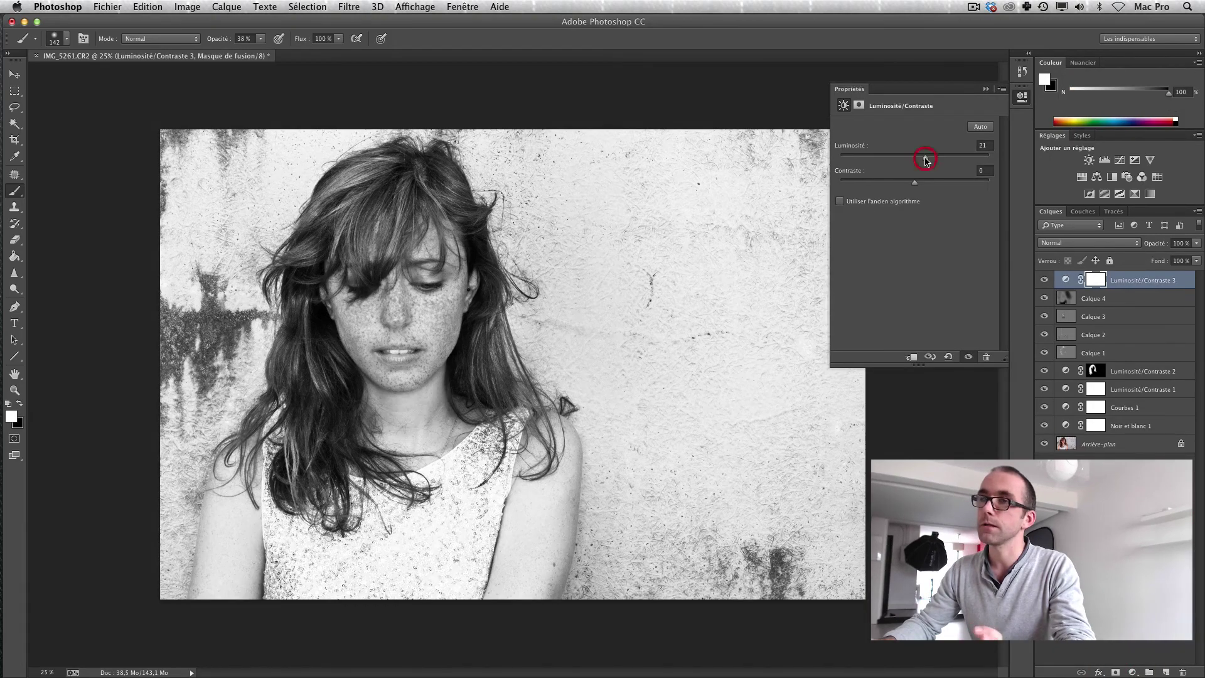
{"action": "left_click", "coordinate": [922, 182]}
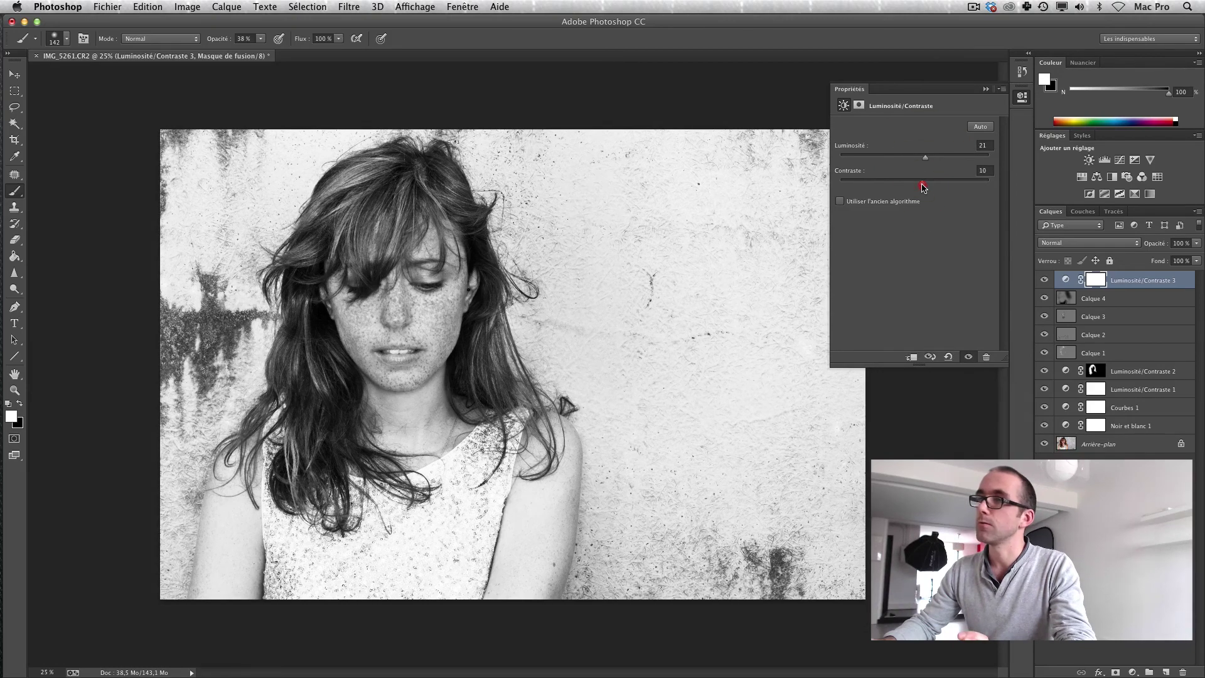
{"action": "left_click_drag", "start_coordinate": [928, 187], "coordinate": [920, 158]}
{"action": "left_click", "coordinate": [930, 195]}
{"action": "left_click", "coordinate": [929, 183]}
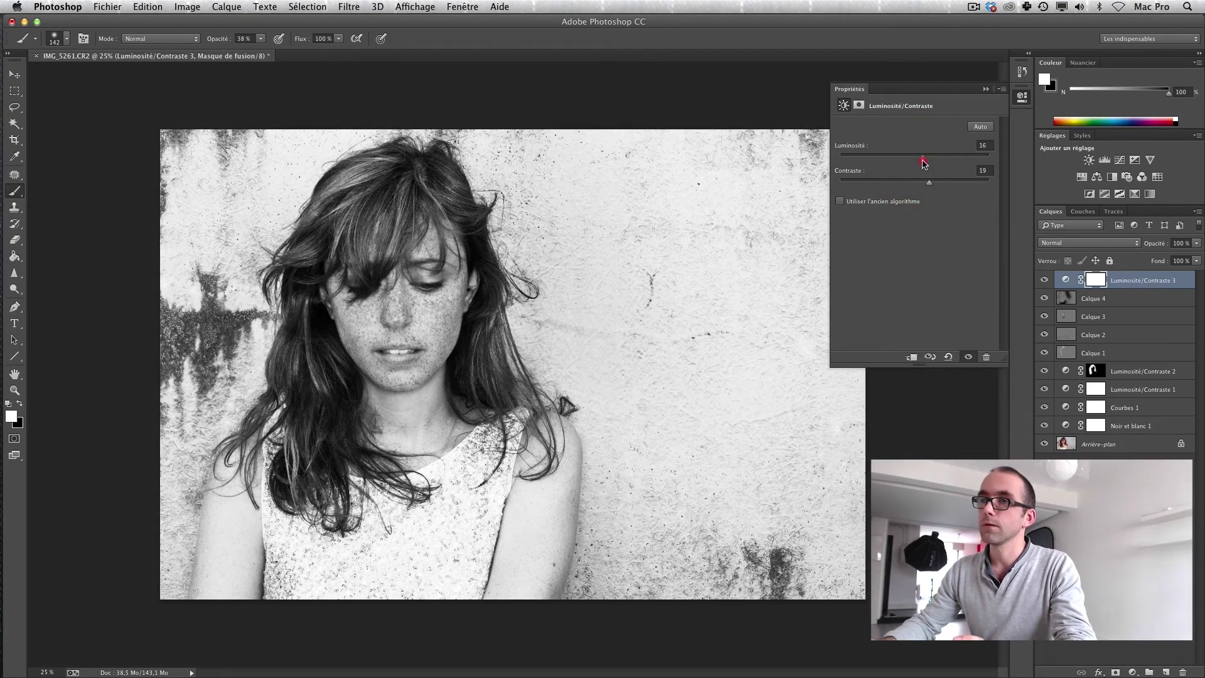
{"action": "left_click", "coordinate": [922, 161]}
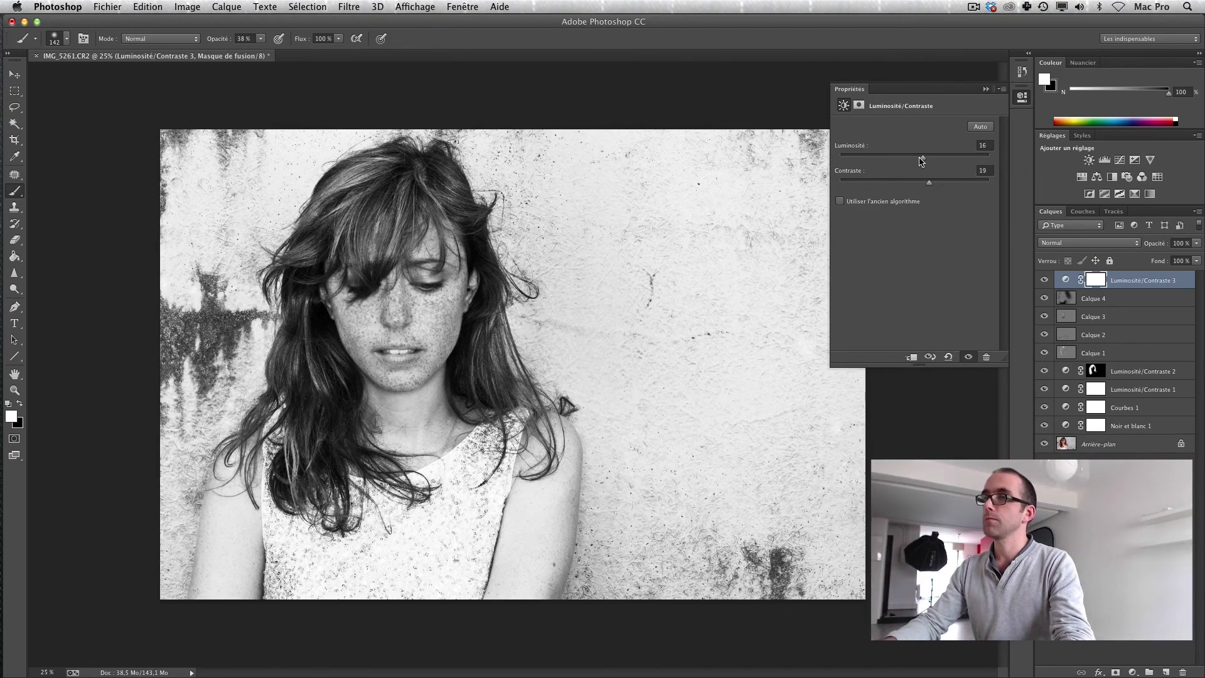
{"action": "left_click_drag", "start_coordinate": [922, 159], "coordinate": [922, 159]}
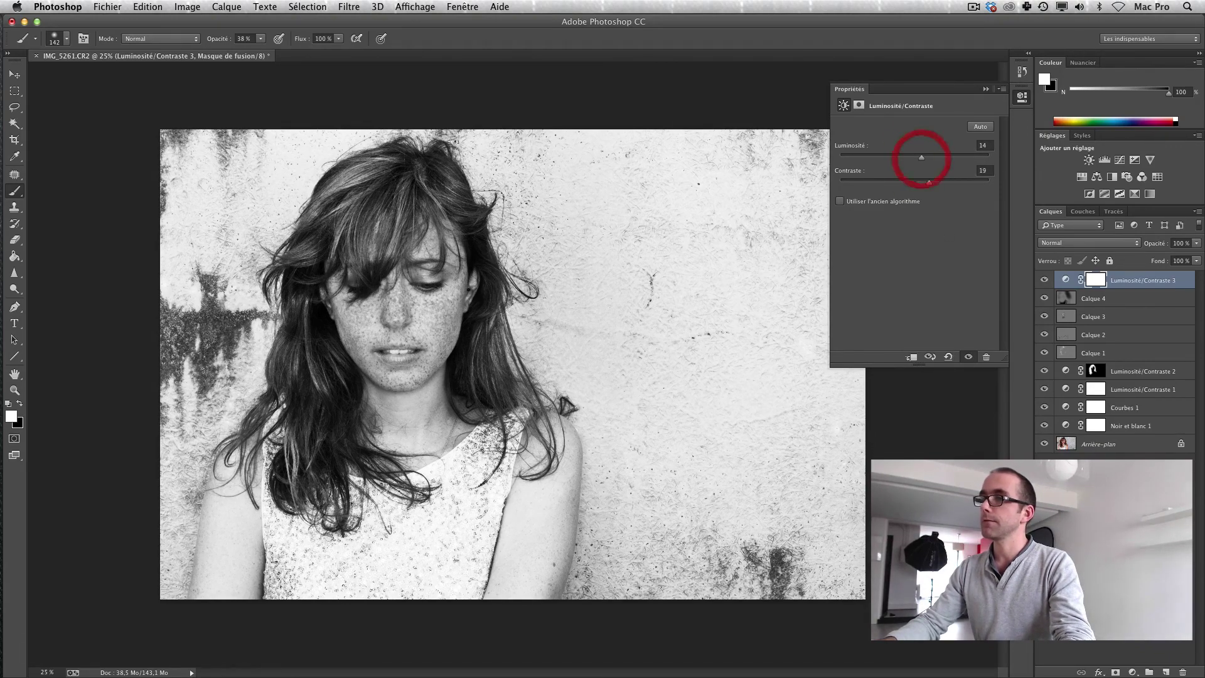
Step: Deselect the adjustment layer, dismiss the warning and collapse the adjustment properties
{"action": "left_click", "coordinate": [1155, 580]}
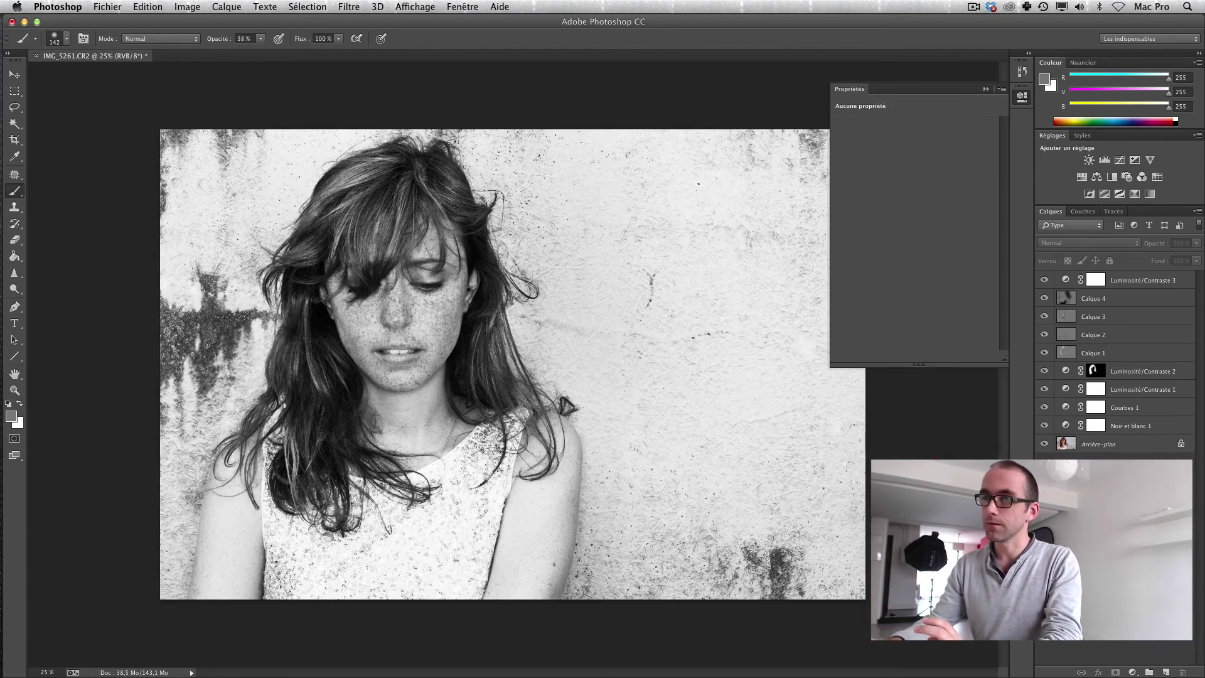
{"action": "left_click", "coordinate": [935, 463]}
{"action": "left_click", "coordinate": [690, 235]}
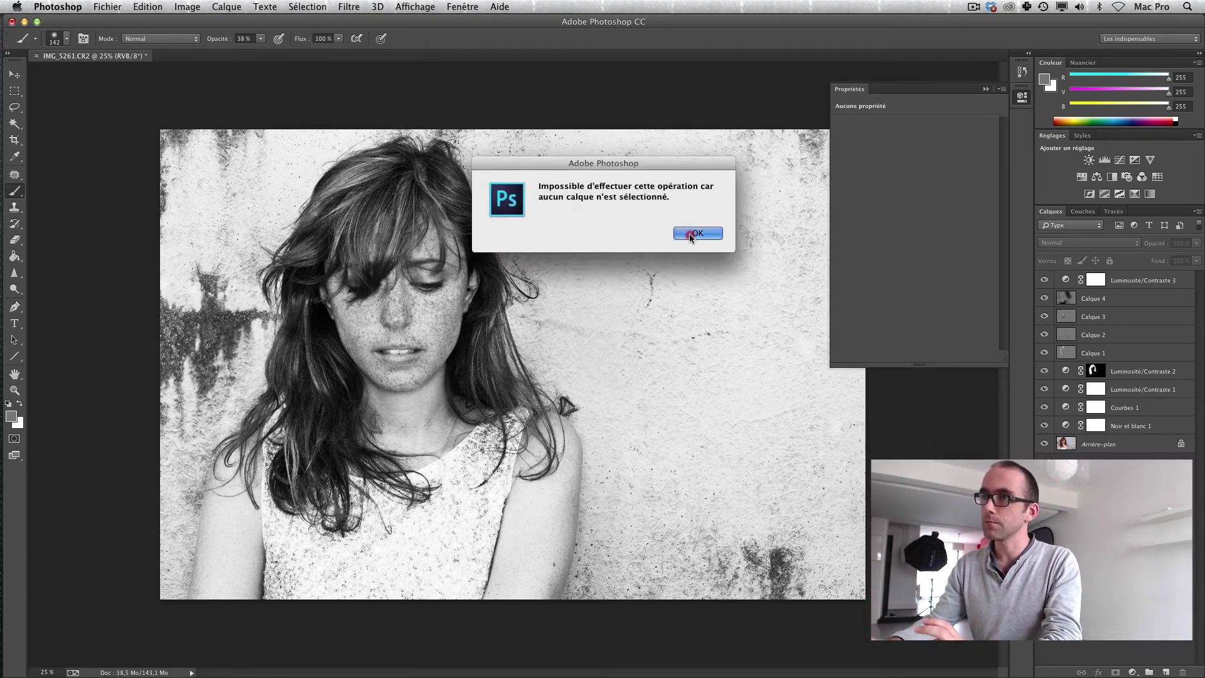
{"action": "left_click", "coordinate": [986, 90]}
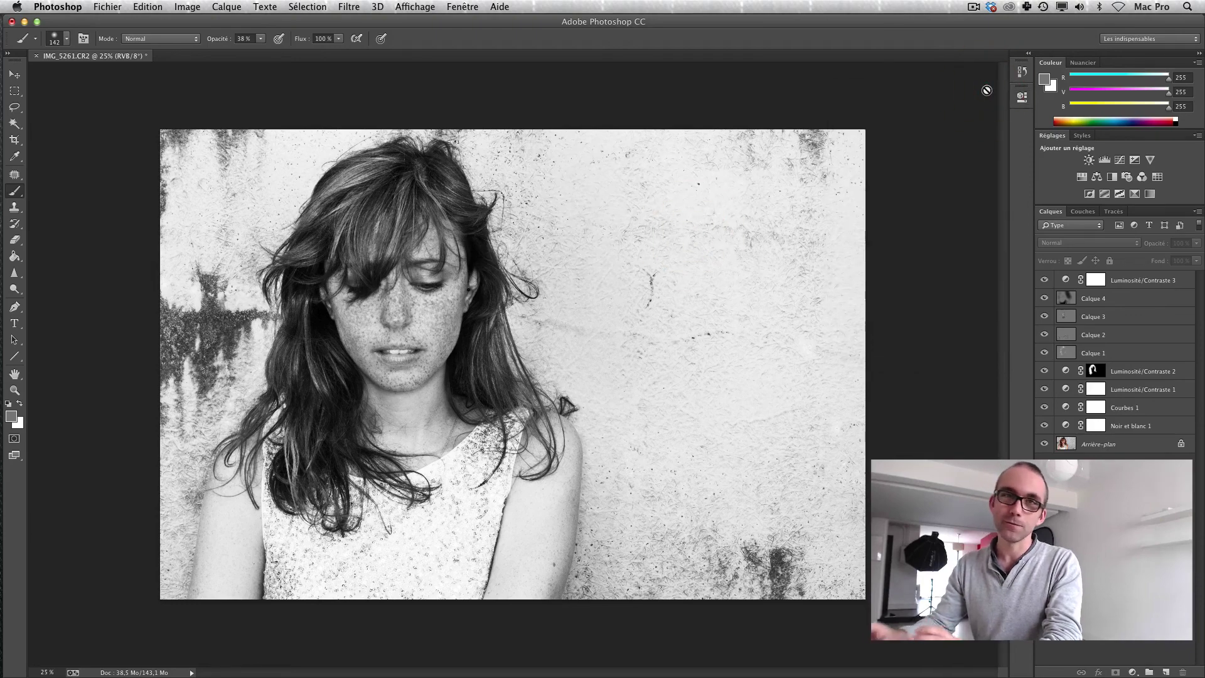